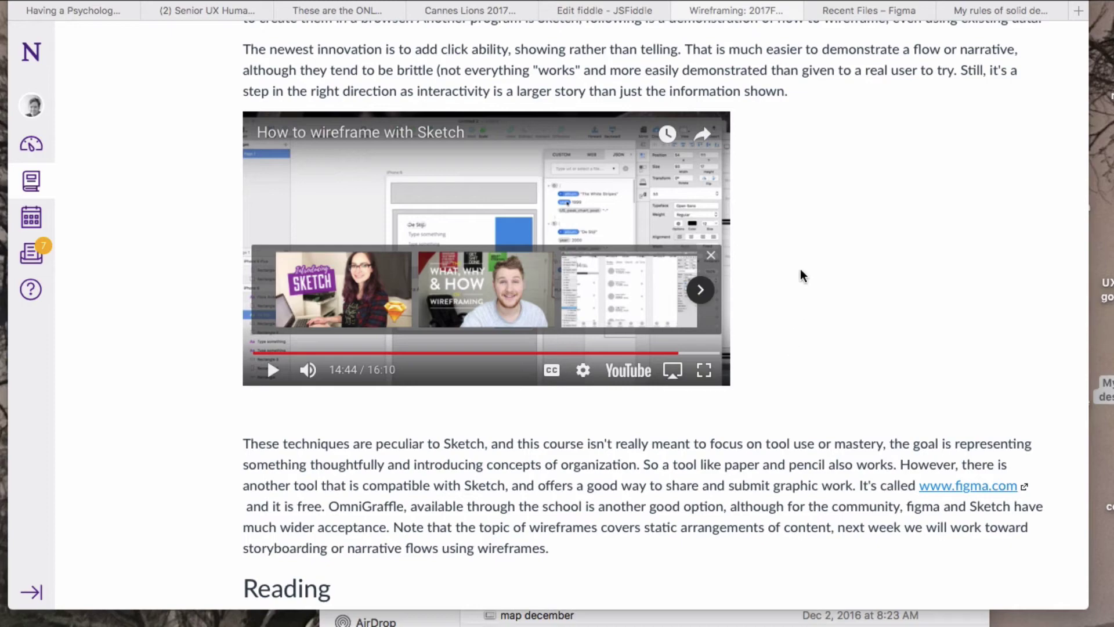
Step: Switch to the JSFiddle page and review the perfume HTML markup, highlighting the whole Kephalis article block
click(602, 8)
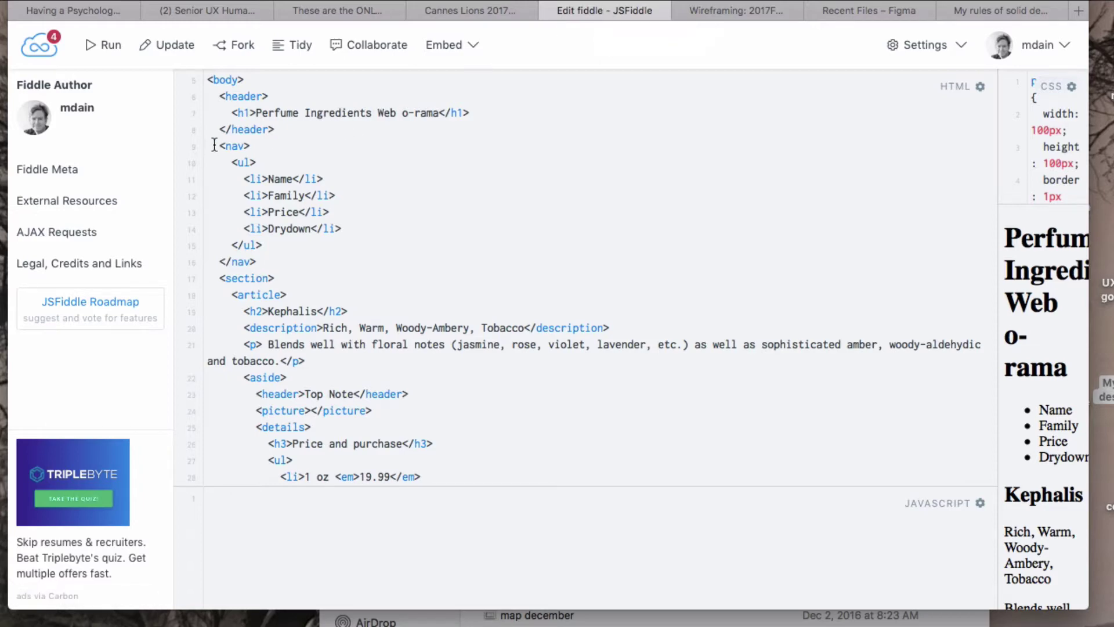
drag(213, 146, 299, 483)
scroll(270, 281, down, 2)
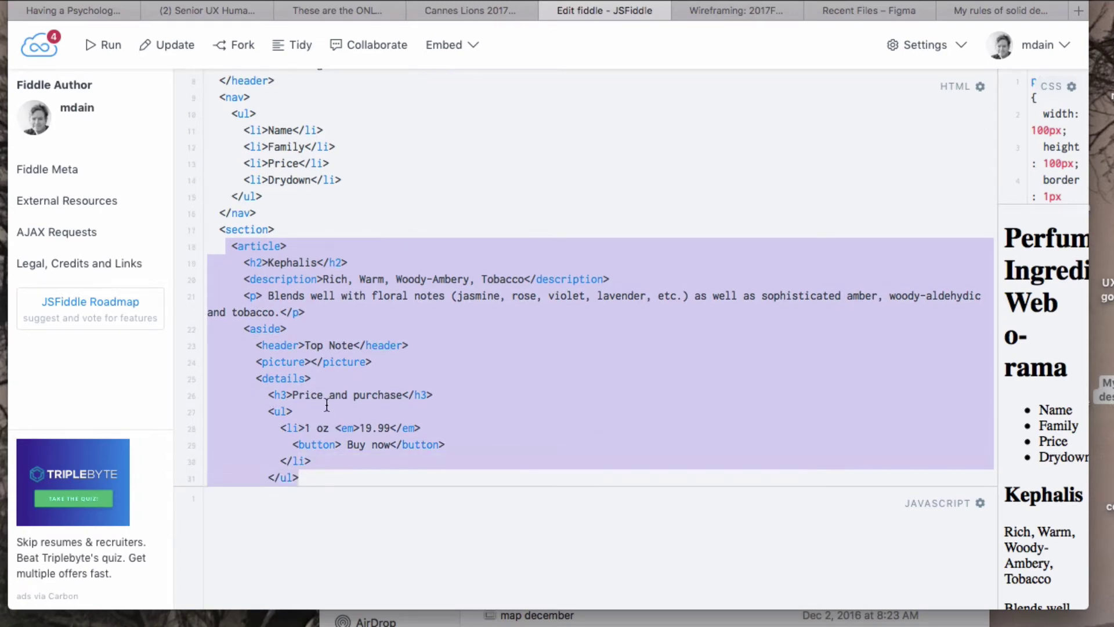
scroll(326, 404, down, 2)
scroll(327, 405, down, 1)
click(302, 438)
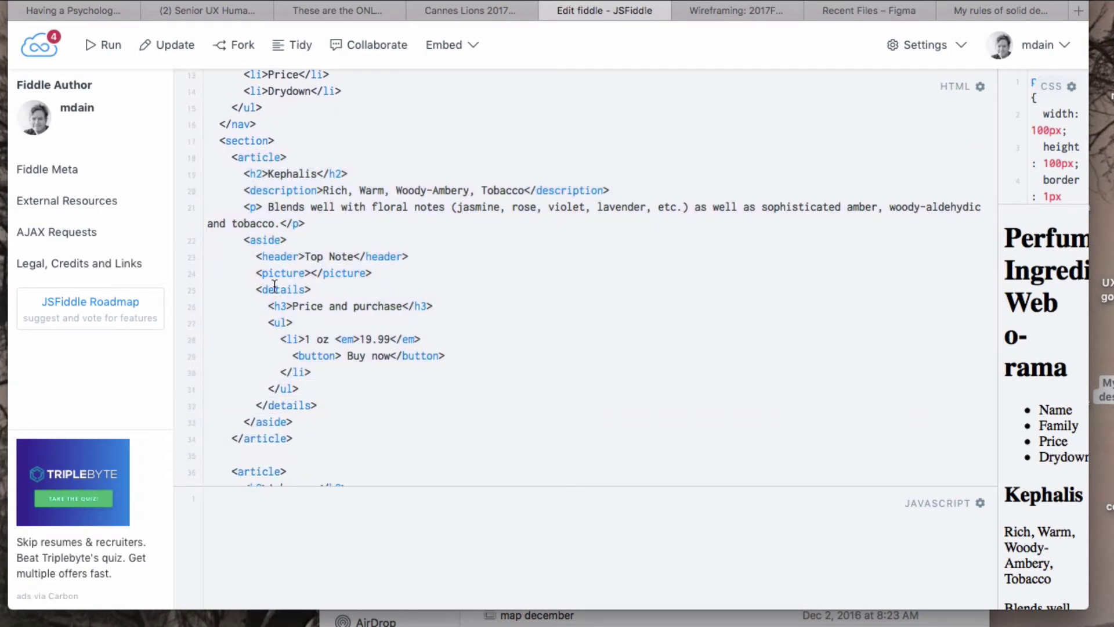
drag(232, 157, 294, 440)
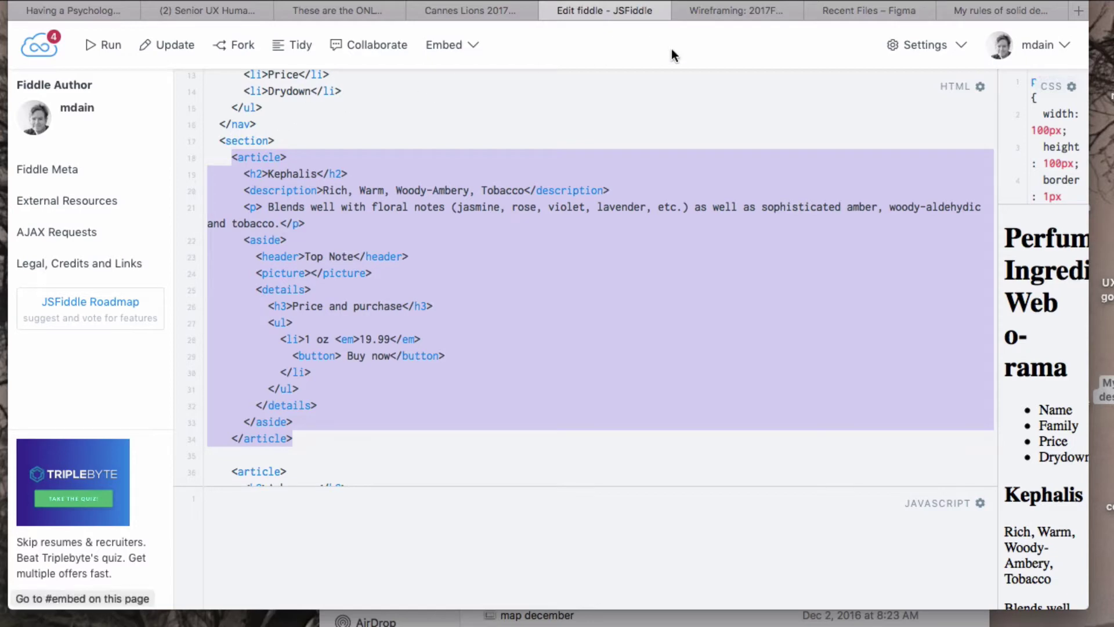
Step: Switch to Figma and create a new blank design file
click(727, 8)
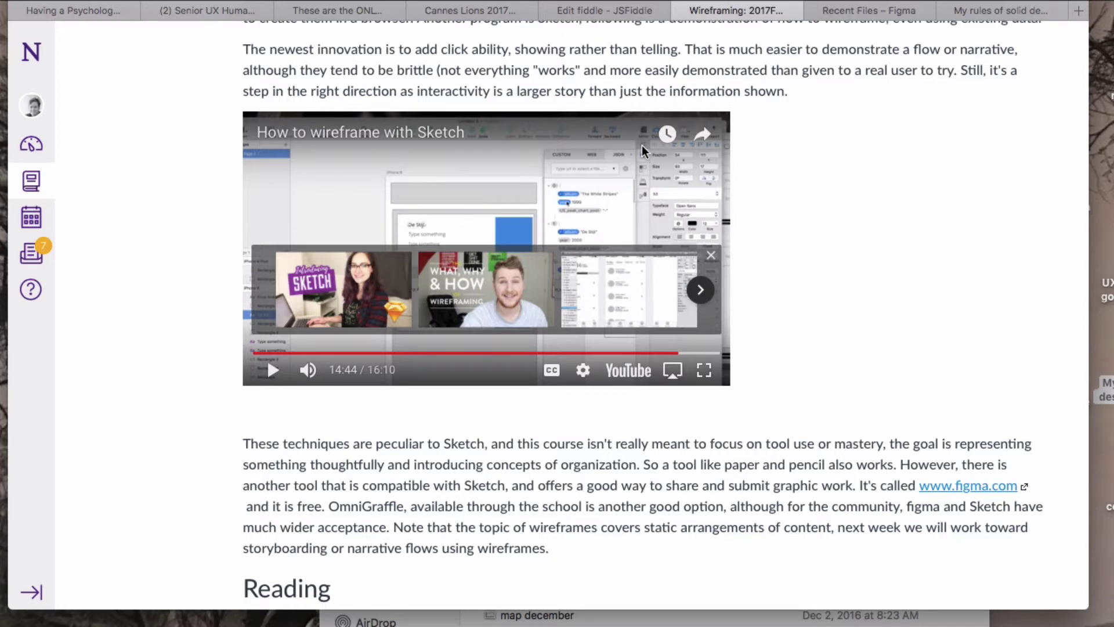
click(845, 12)
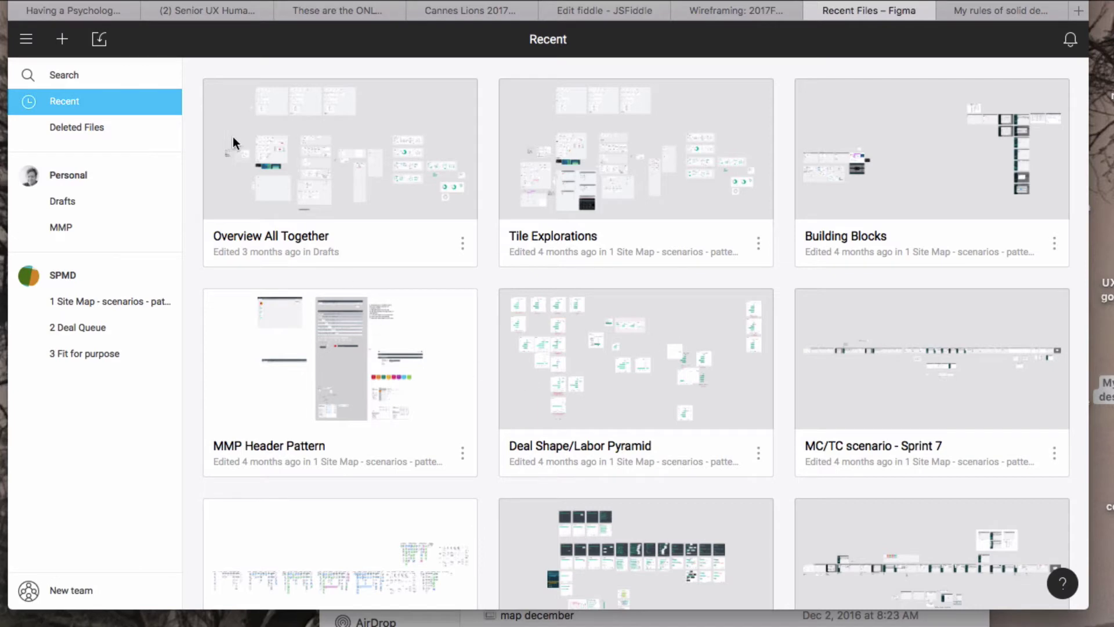
click(60, 41)
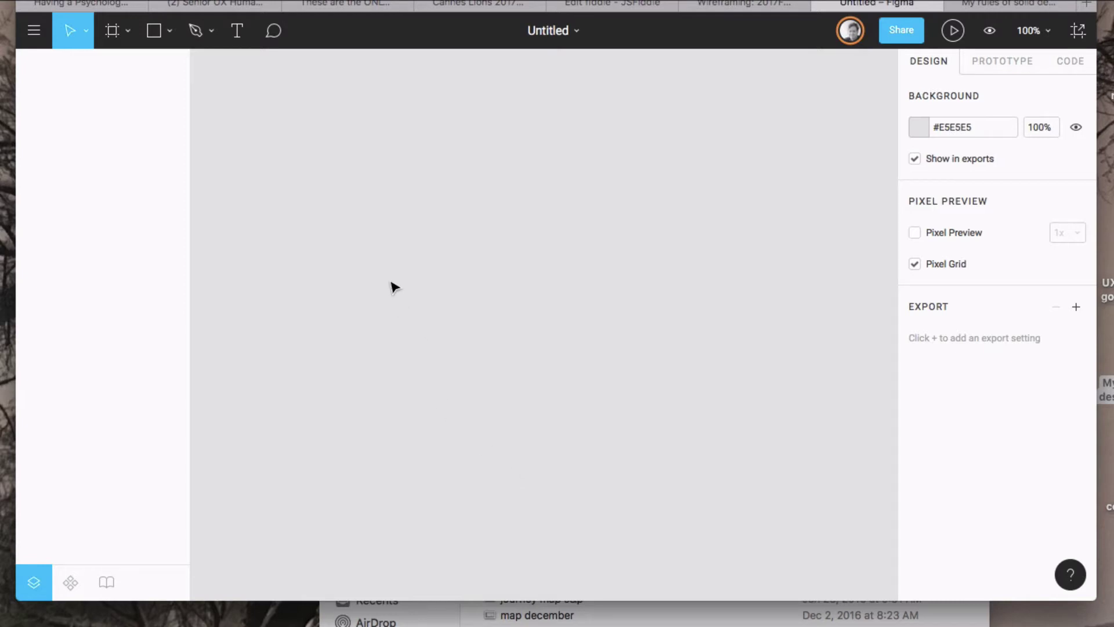
Step: View Figma's list of help resources, including the video tutorials, and close it
click(697, 0)
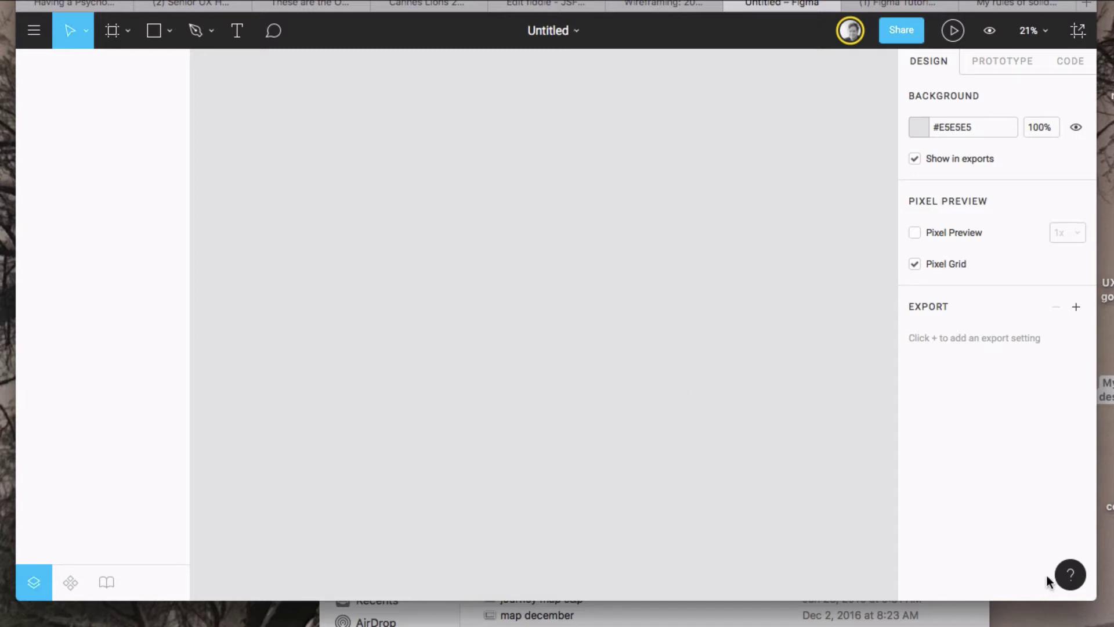
click(1070, 575)
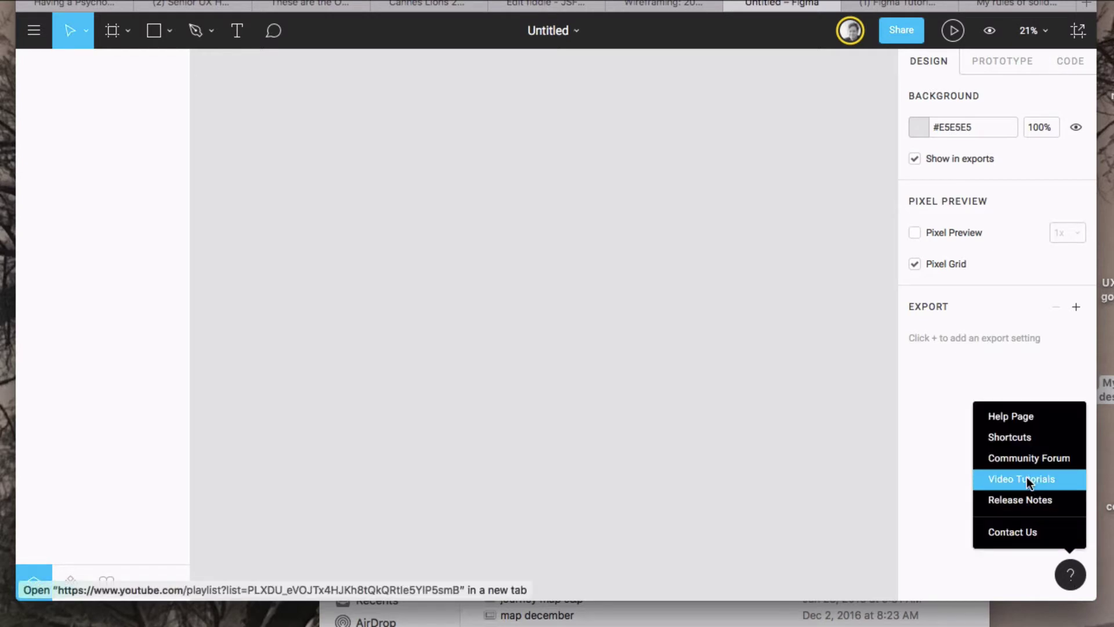
click(779, 548)
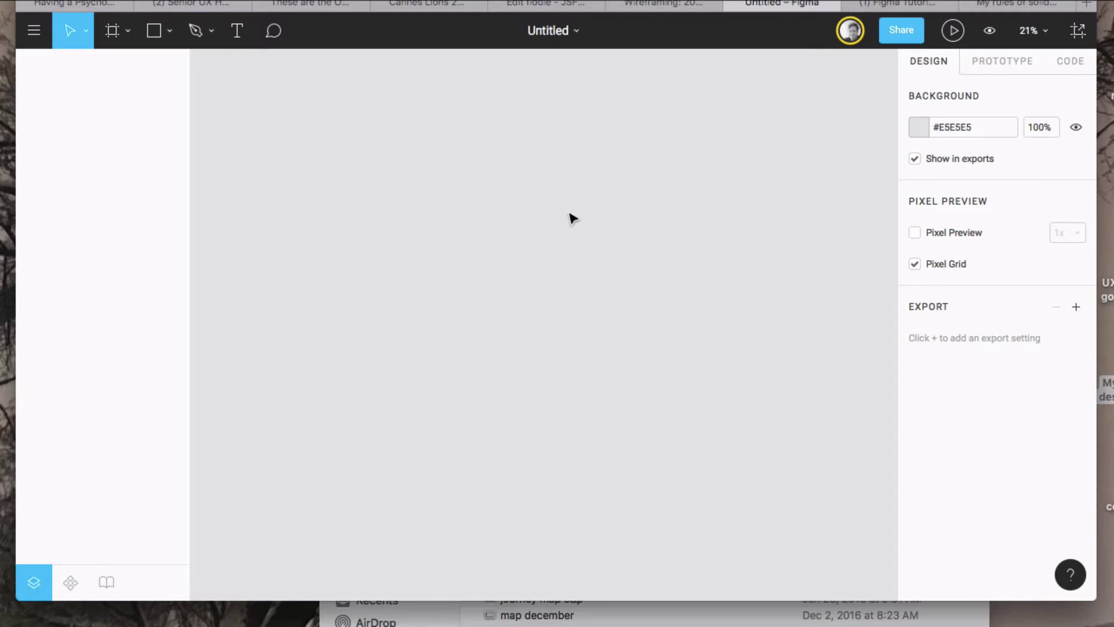
click(566, 5)
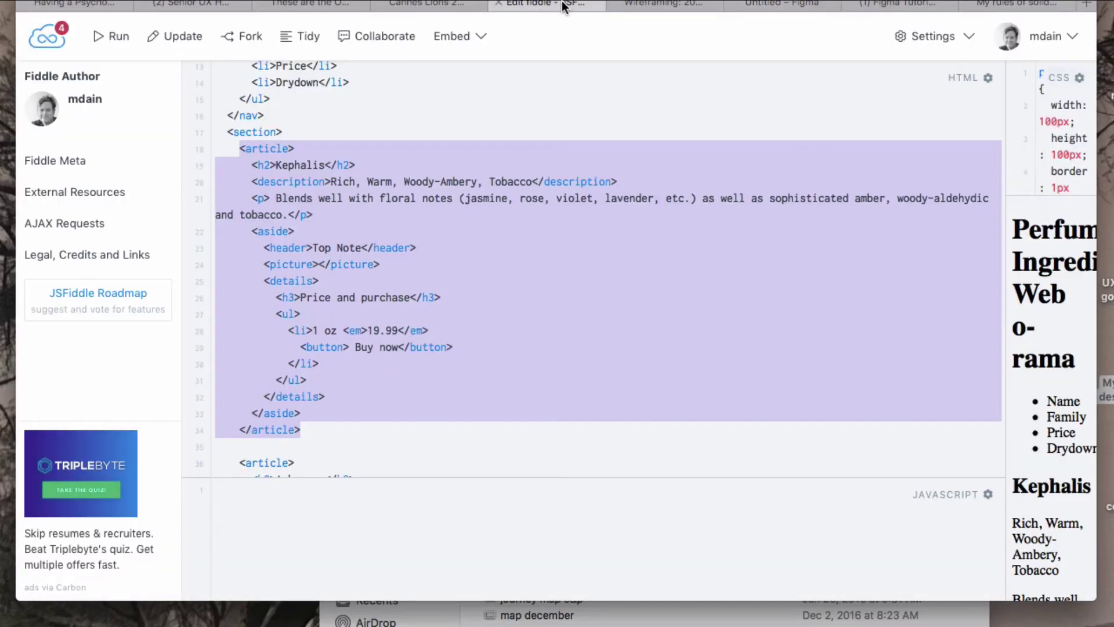
click(670, 5)
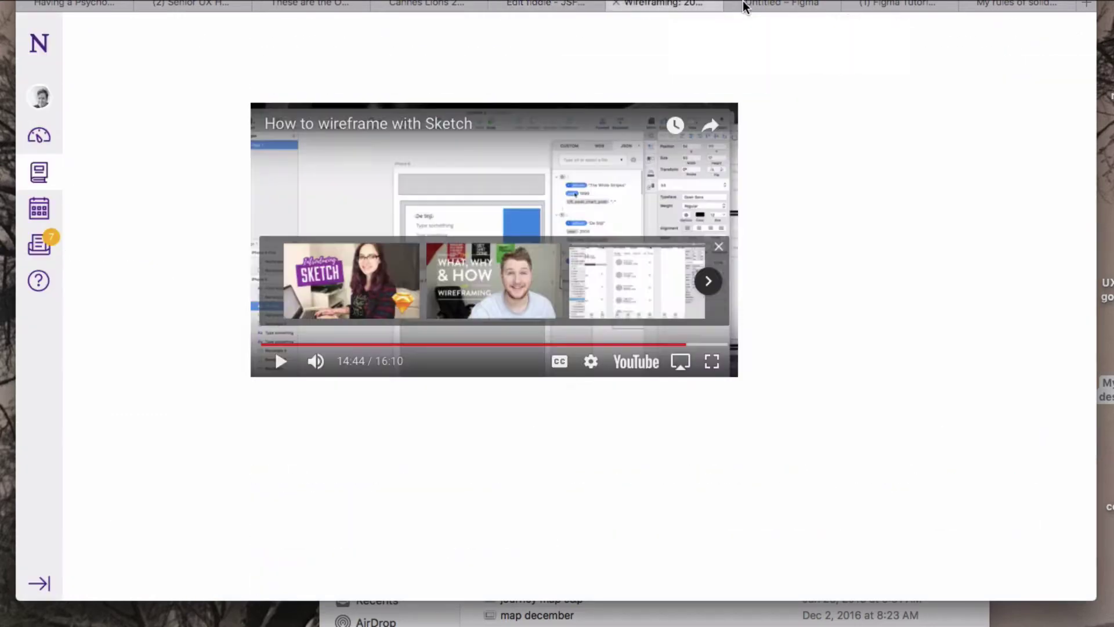
click(755, 5)
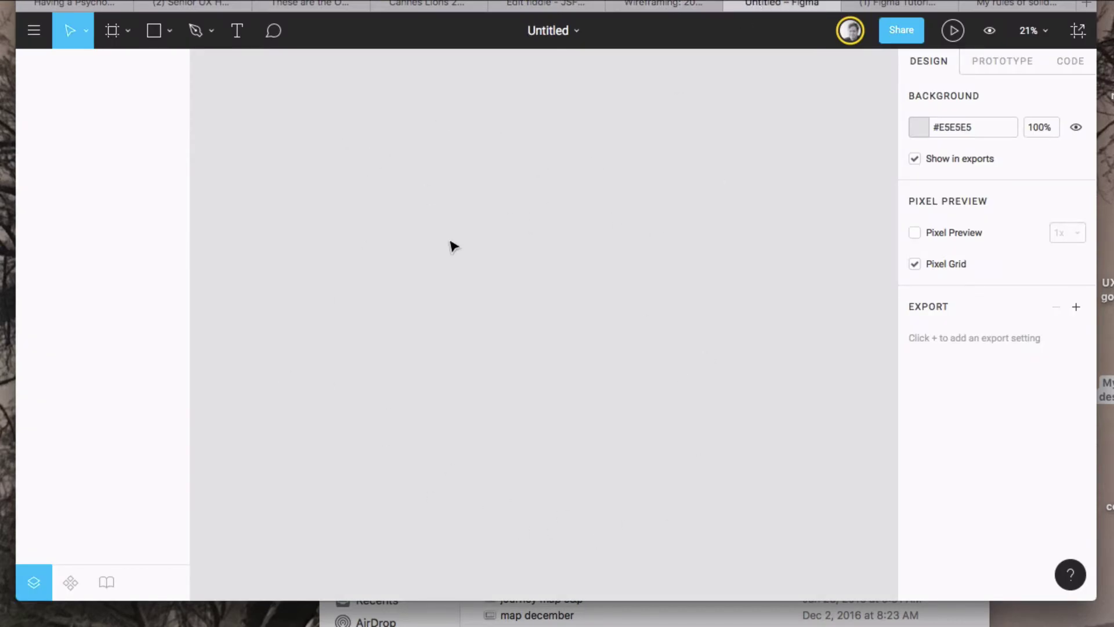
Step: Draw a frame on the empty canvas and apply the iPhone 8 preset (375 x 667) to it
click(109, 30)
drag(304, 118, 514, 441)
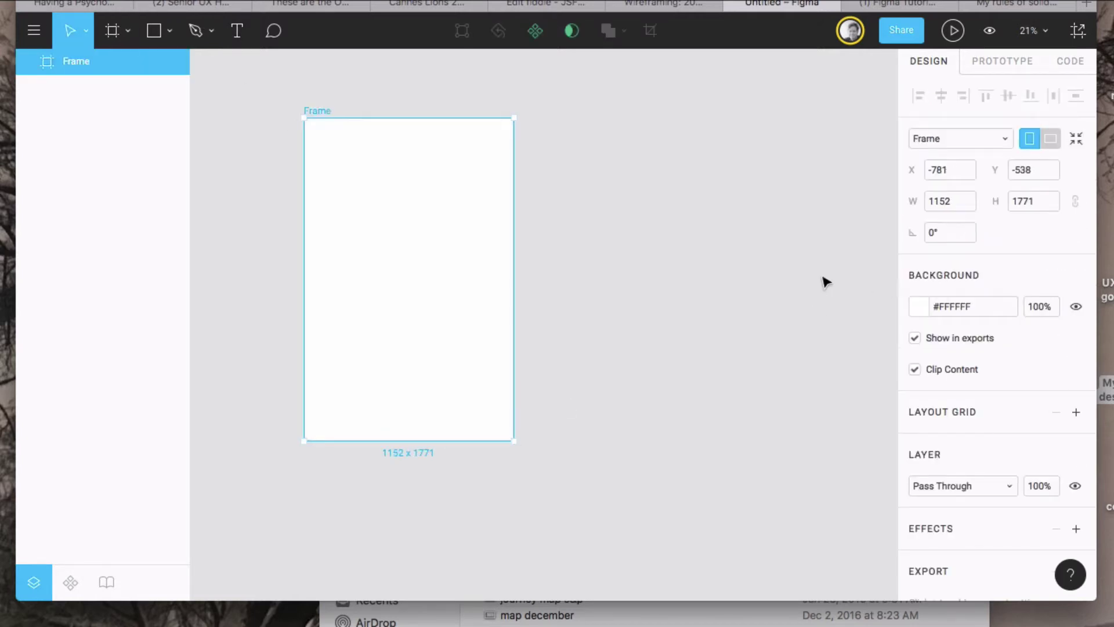
click(998, 139)
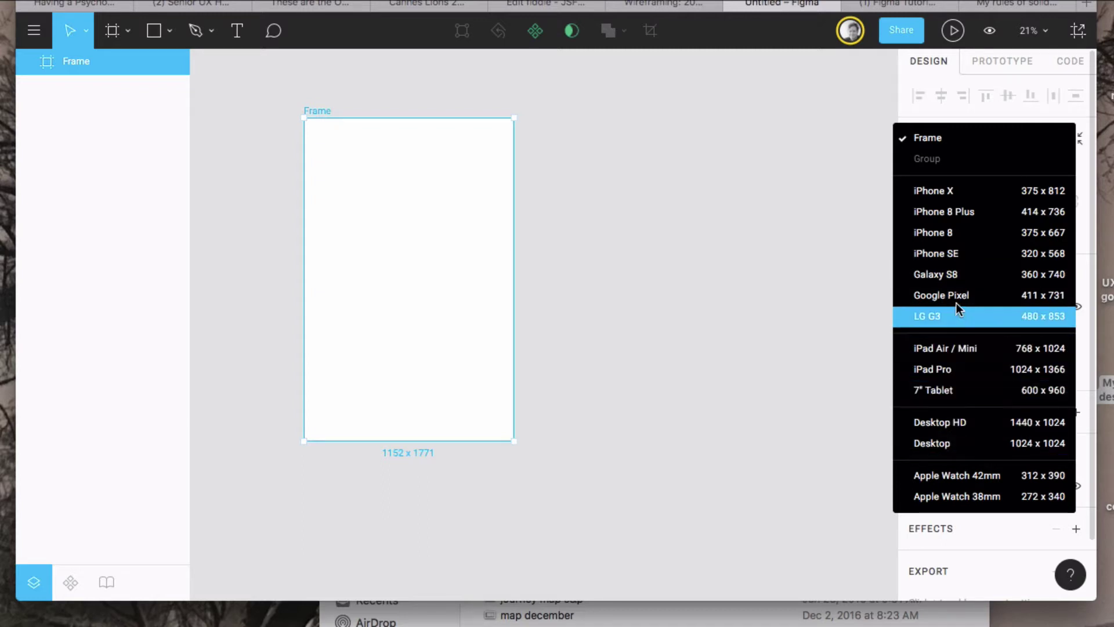
click(952, 239)
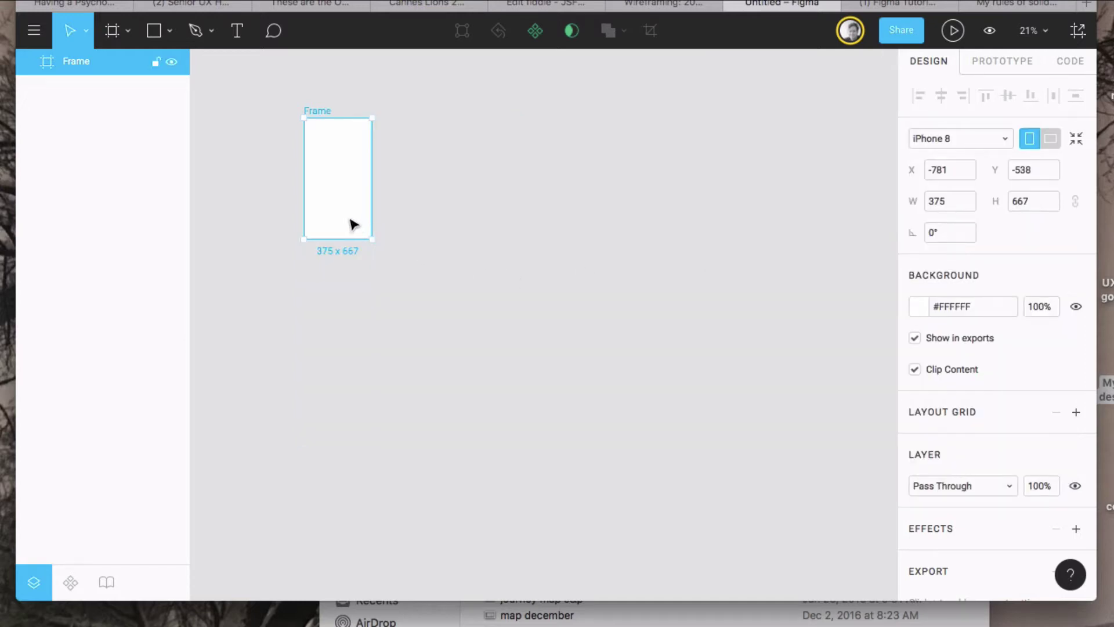
Step: Stretch the phone frame into a tall scrolling page of about 386 x 1695
drag(371, 240, 374, 429)
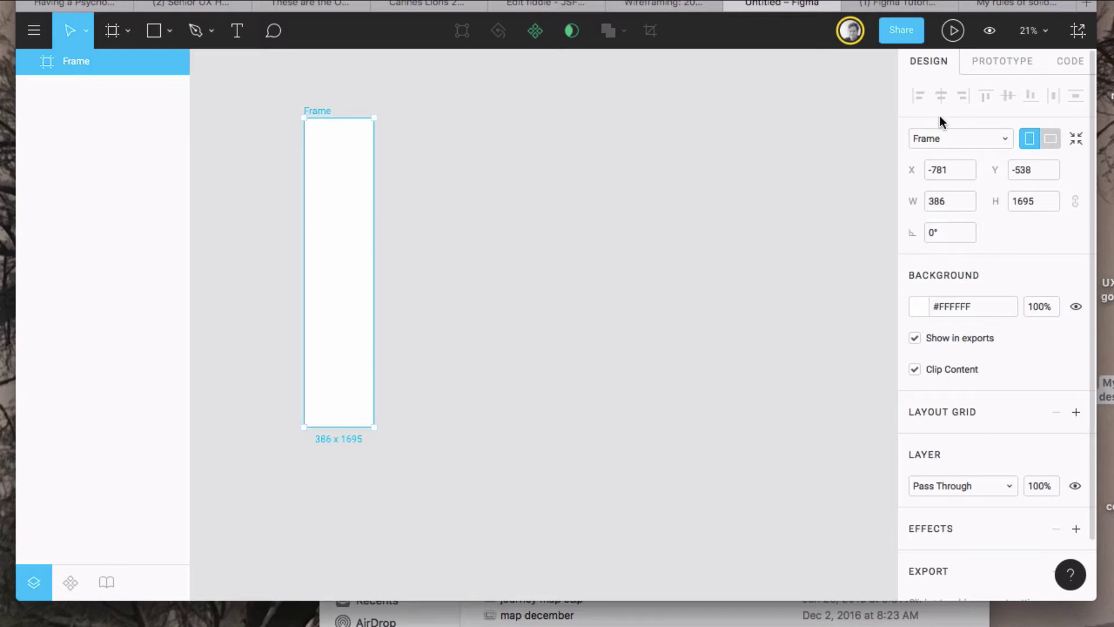
click(999, 140)
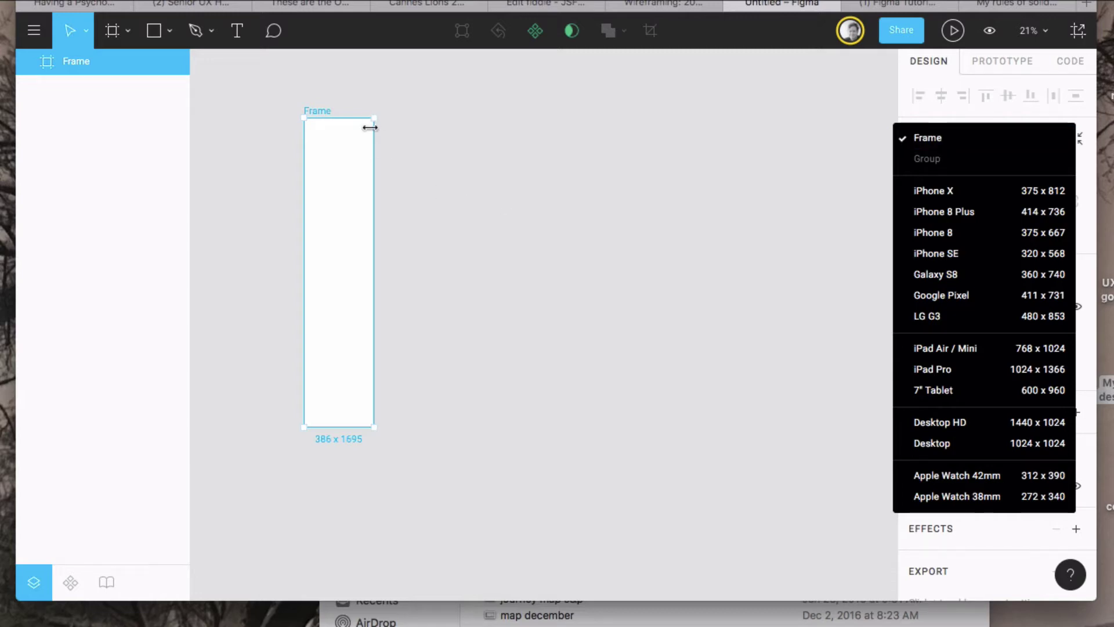
click(432, 163)
click(352, 158)
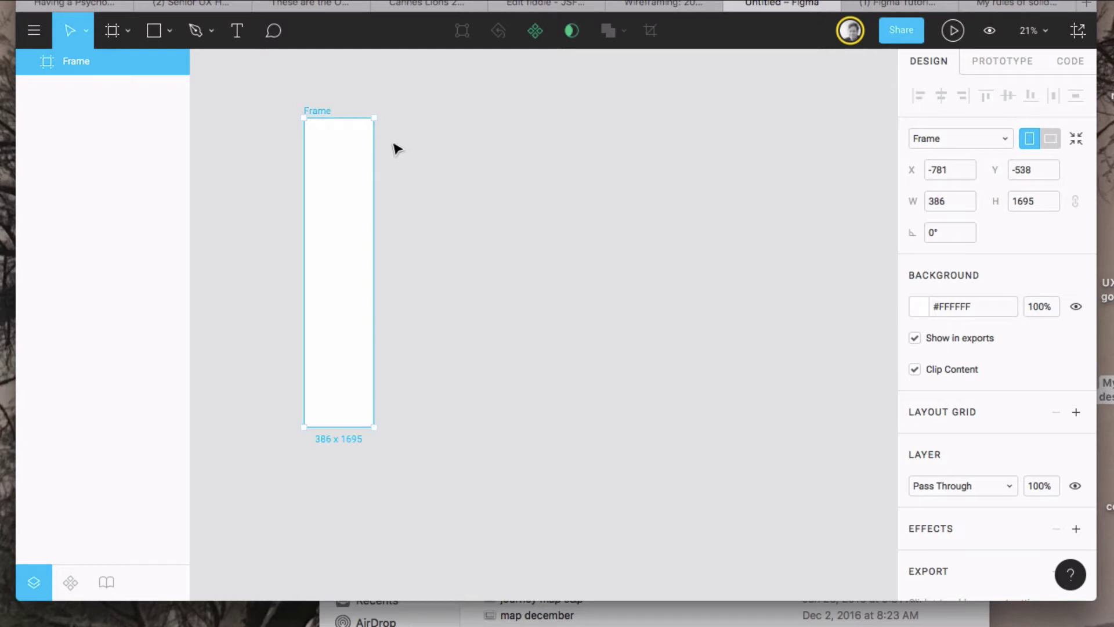
scroll(355, 183, up, 5)
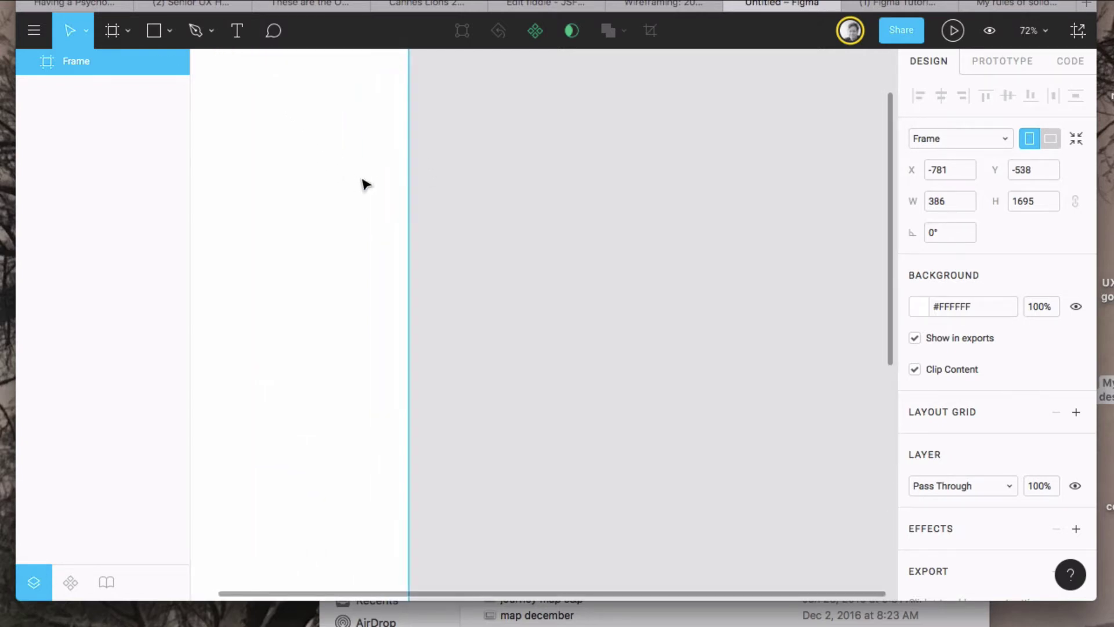
scroll(361, 181, left, 5)
scroll(363, 182, up, 5)
scroll(363, 181, right, 2)
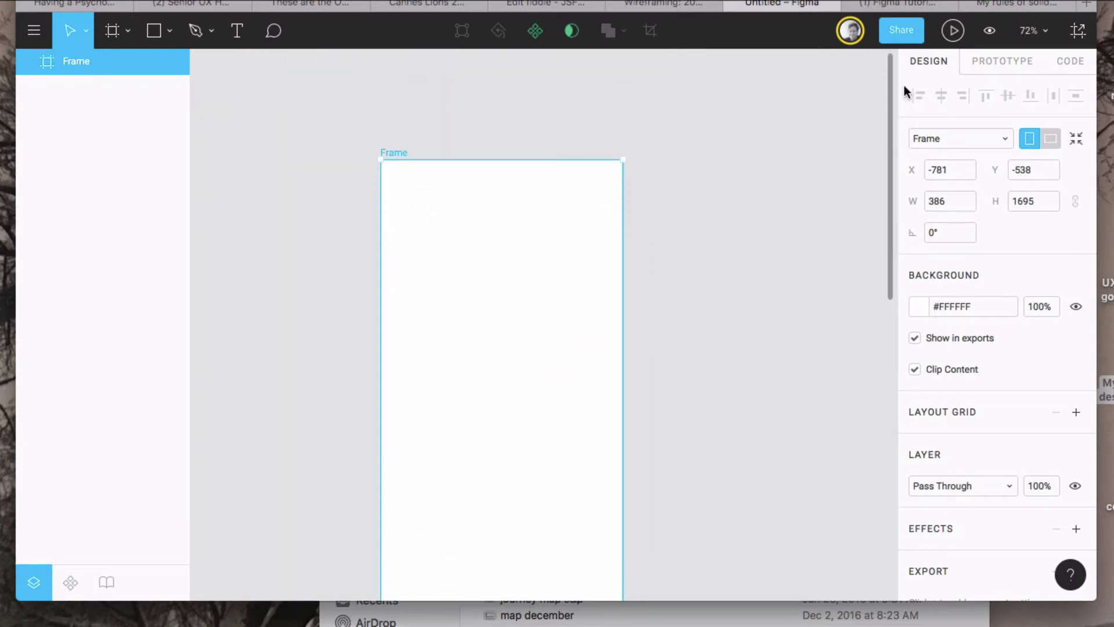
click(1078, 33)
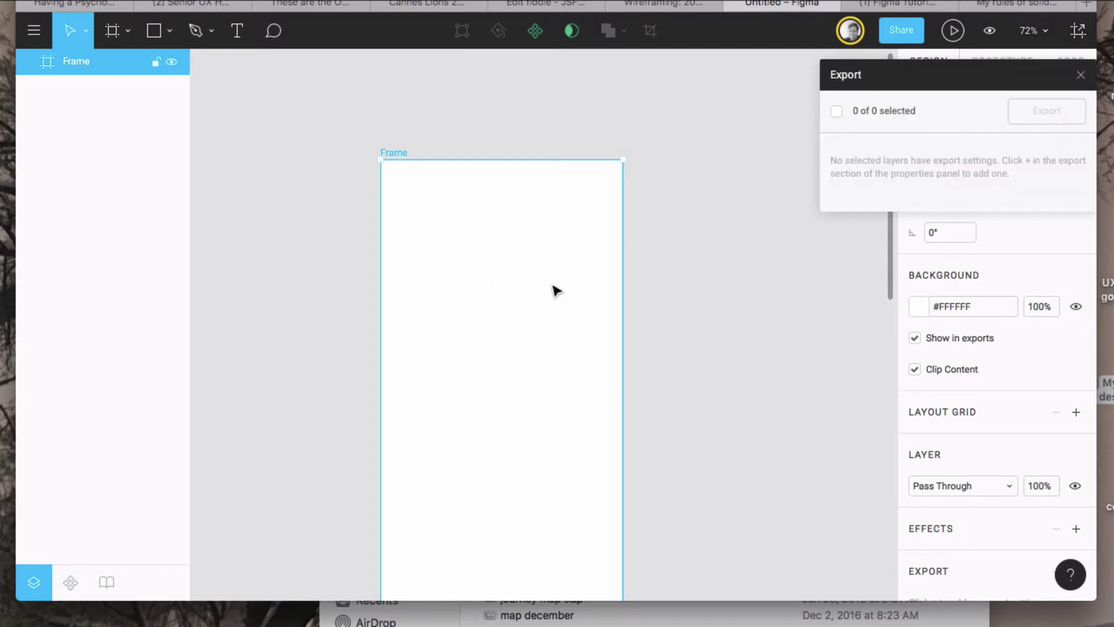
click(673, 236)
click(534, 184)
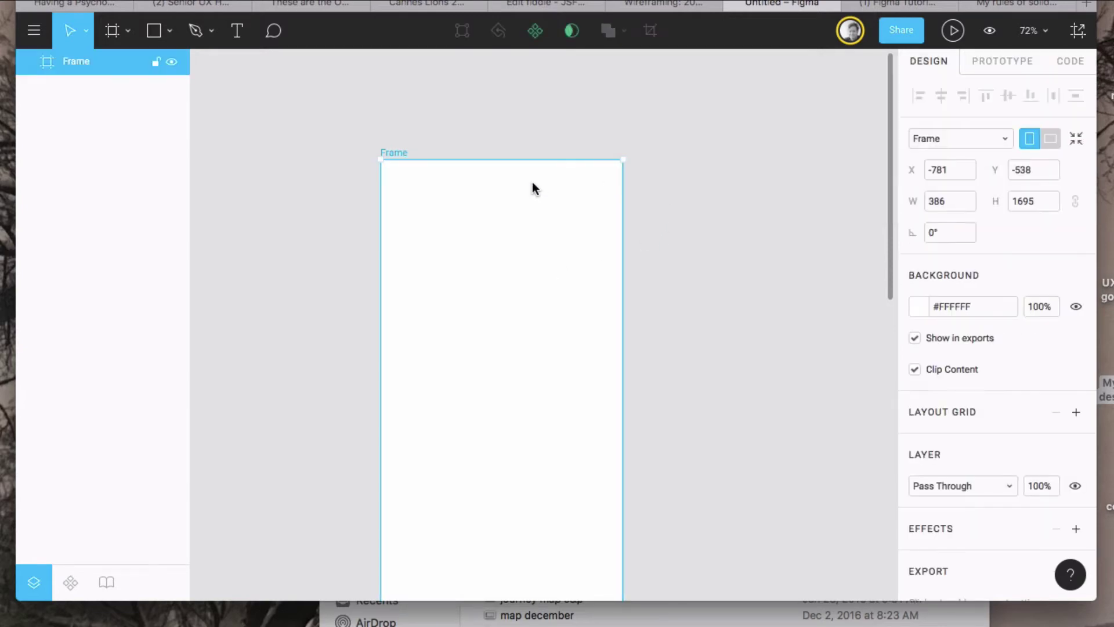
Step: Check the title, header and navigation markup in JSFiddle and return to the Figma wireframe
click(548, 6)
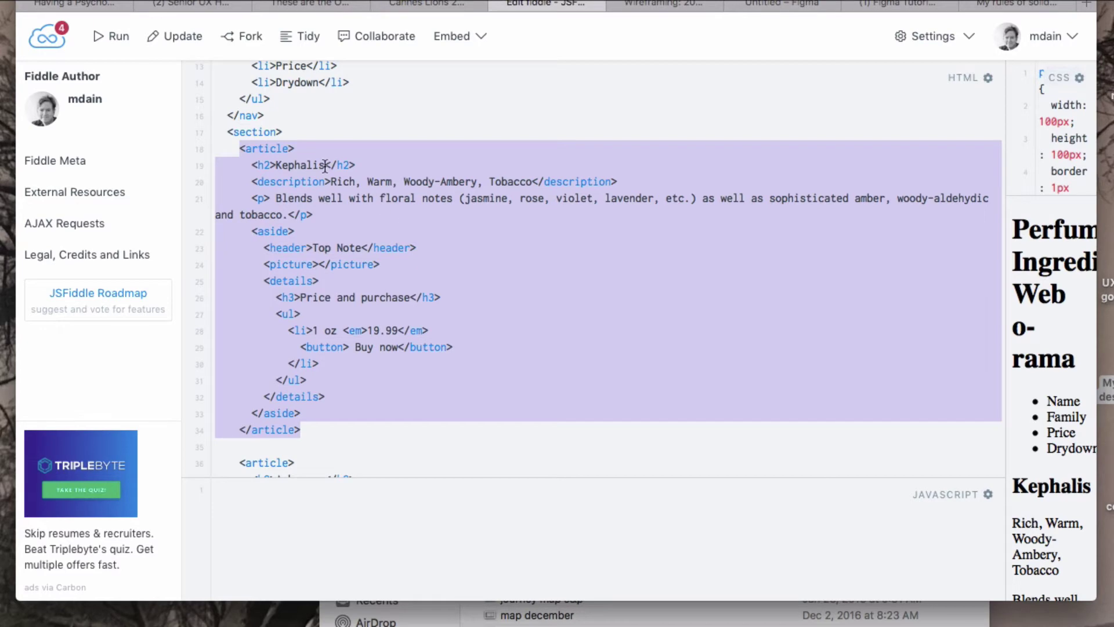
scroll(323, 163, up, 5)
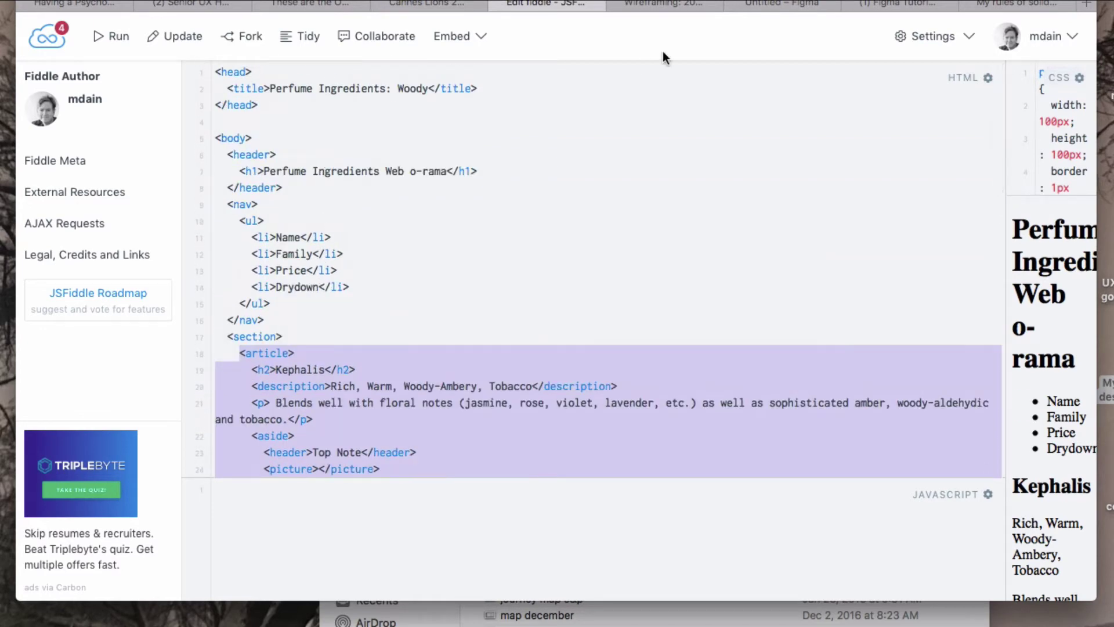
click(674, 7)
click(772, 7)
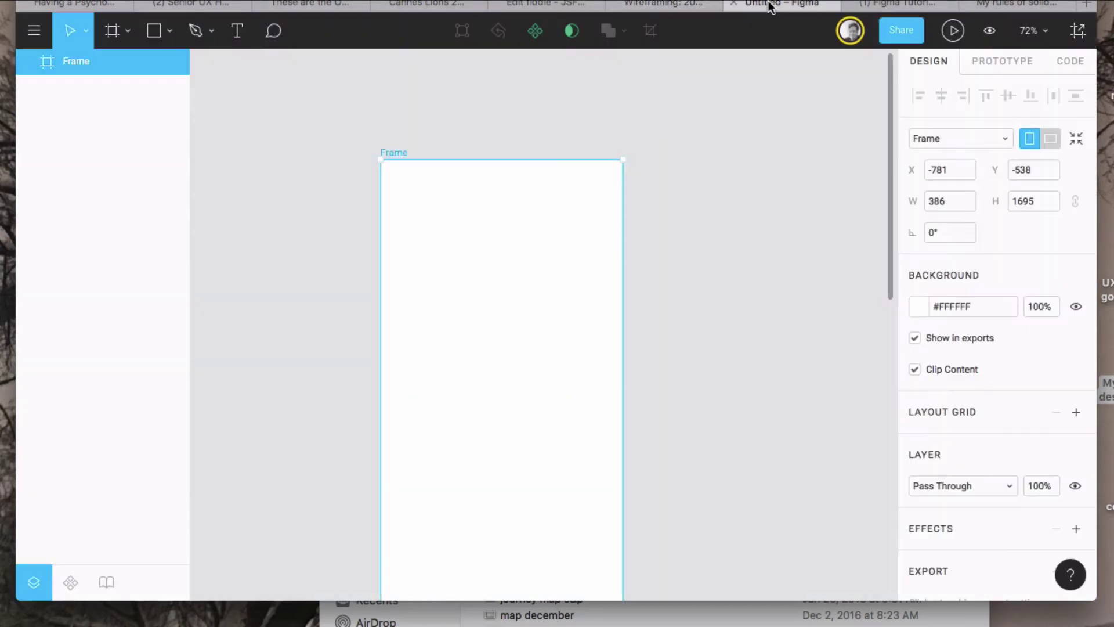
Step: Draw a rectangle of about 80 x 74 in the upper-left corner of the frame
click(164, 32)
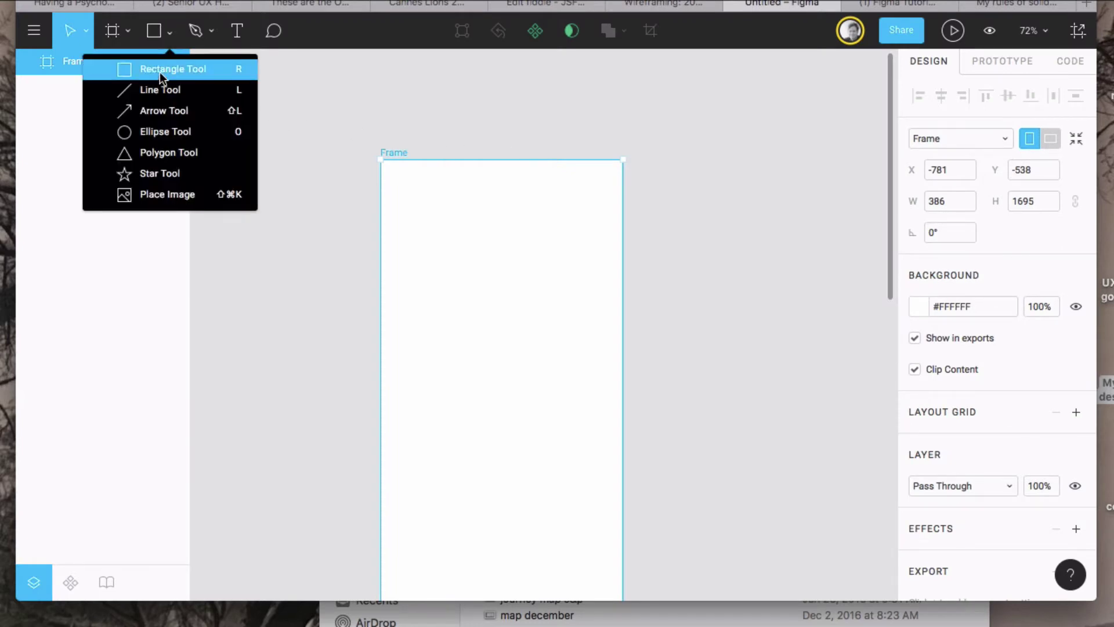
click(160, 72)
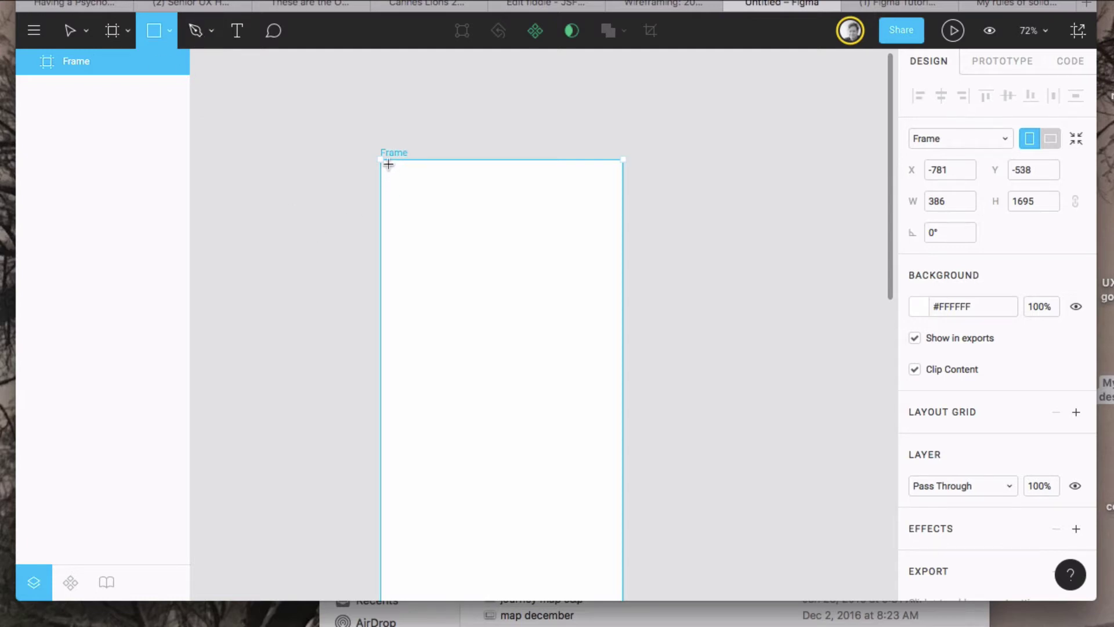
mouse_move(387, 159)
mouse_down()
mouse_move(427, 210)
mouse_move(437, 204)
mouse_move(417, 194)
mouse_up()
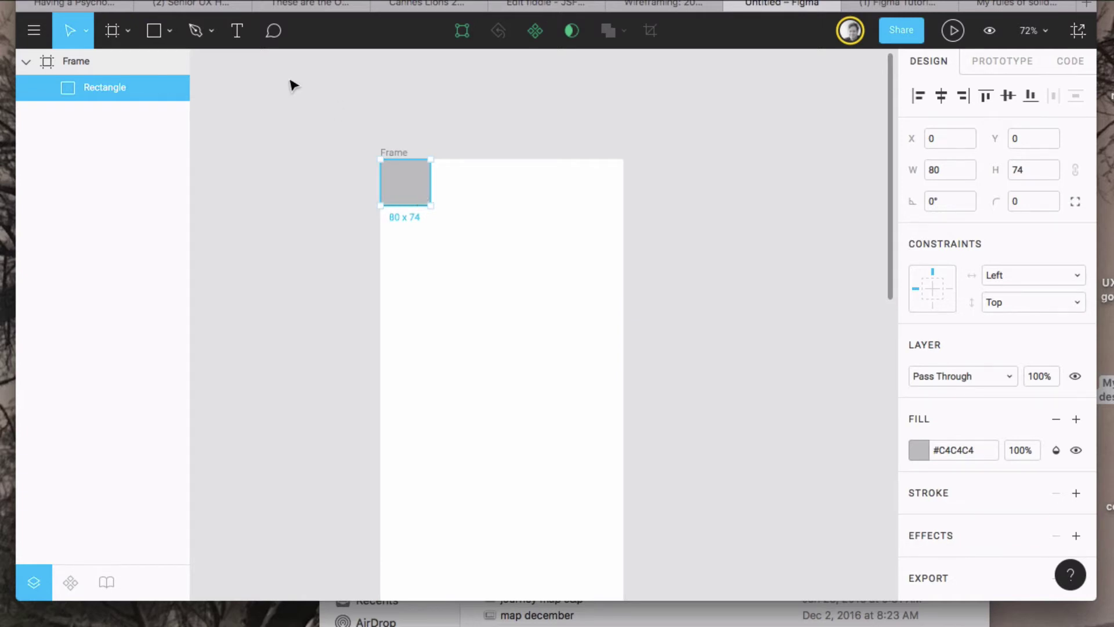
Step: Add the text label "Scent" on the grey rectangle and nudge it into place near the rectangle's centre
click(238, 32)
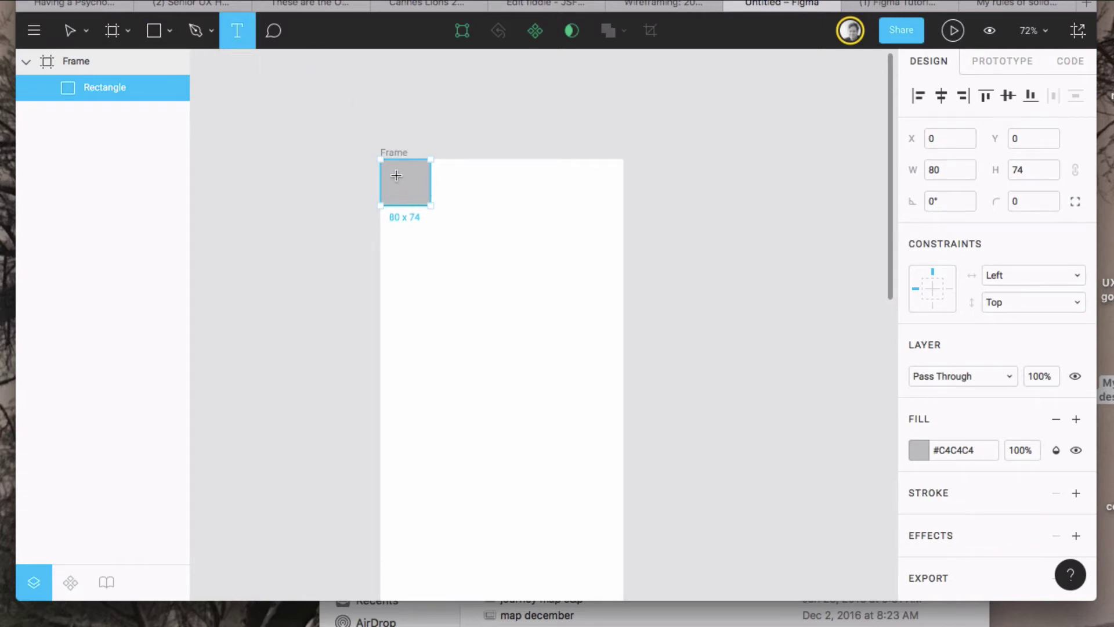
click(397, 176)
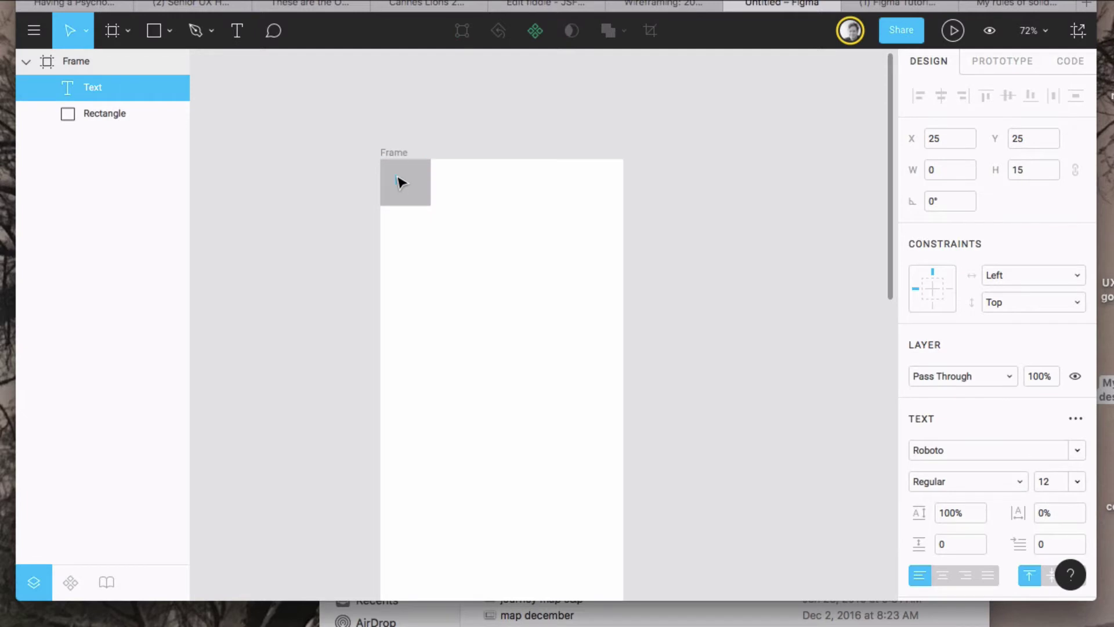
text(L)
key(BackSpace)
text(Scent)
key(Escape)
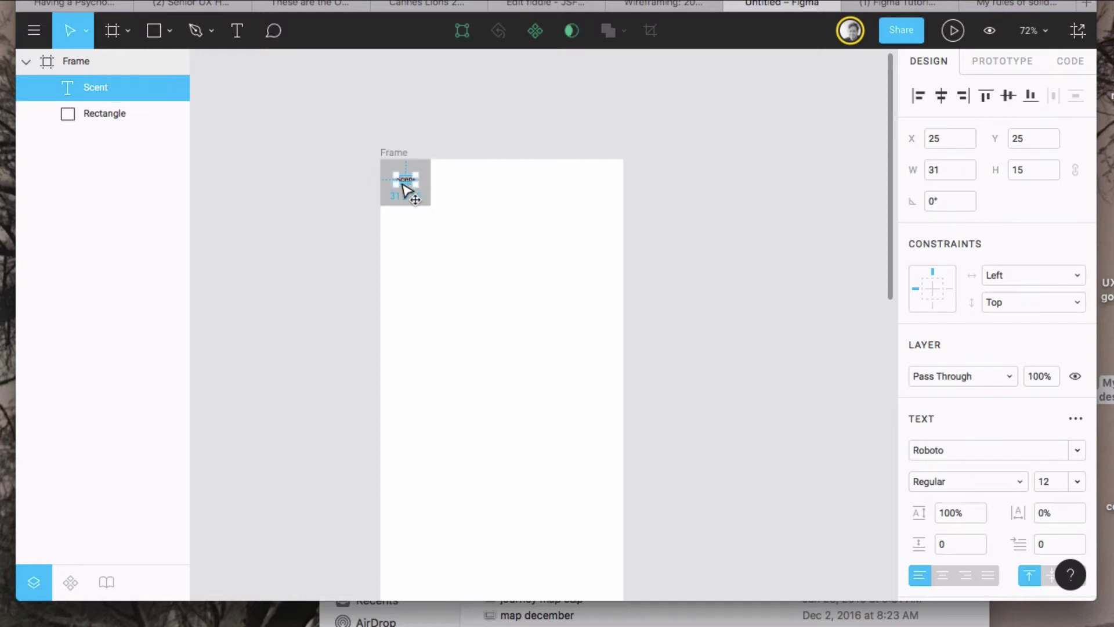
drag(406, 191, 401, 187)
click(321, 216)
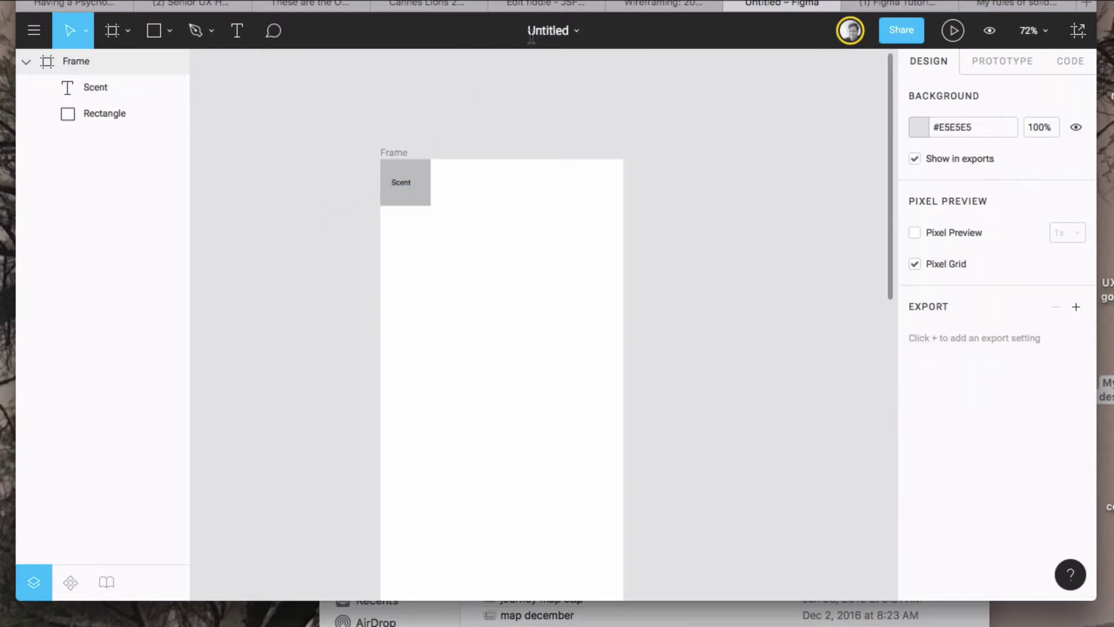
Step: Check the navigation list items in the JSFiddle markup and return to the Figma wireframe
click(564, 6)
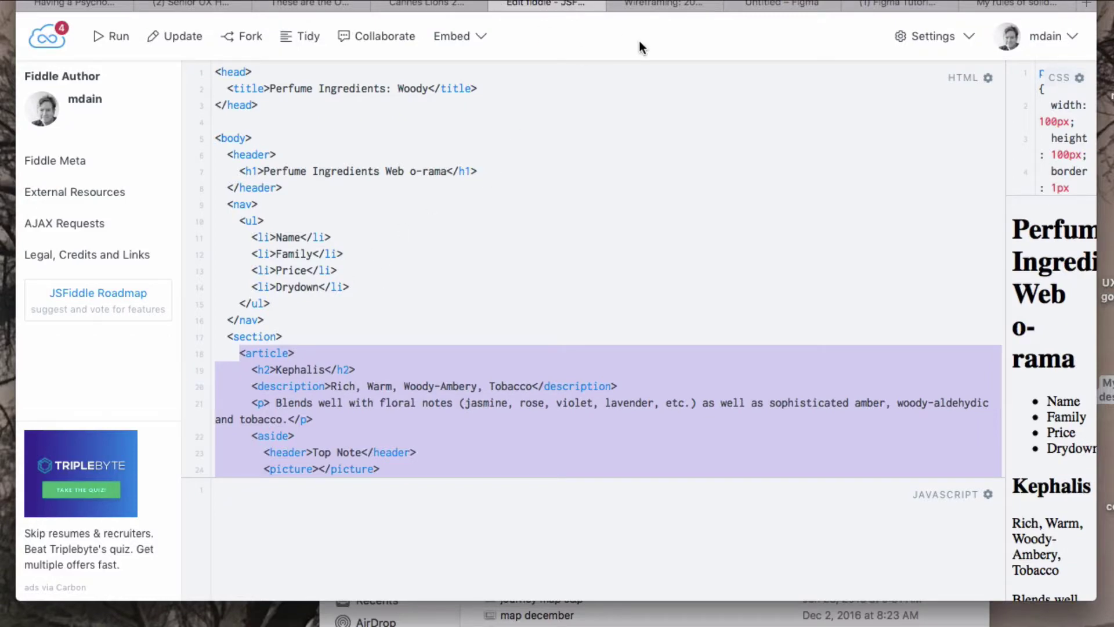
click(673, 2)
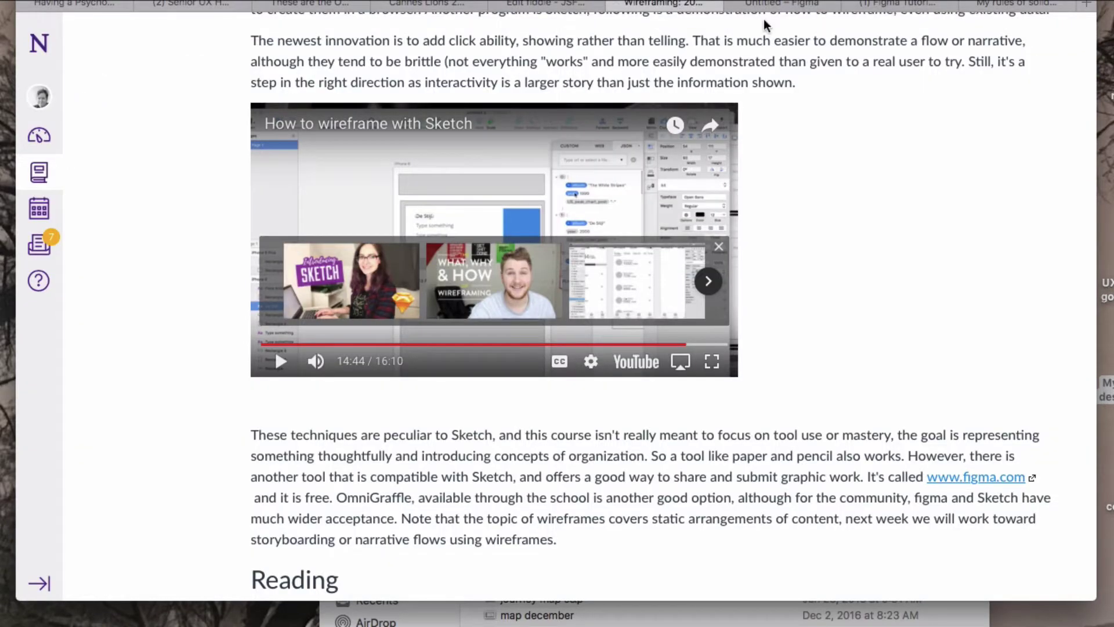
click(799, 5)
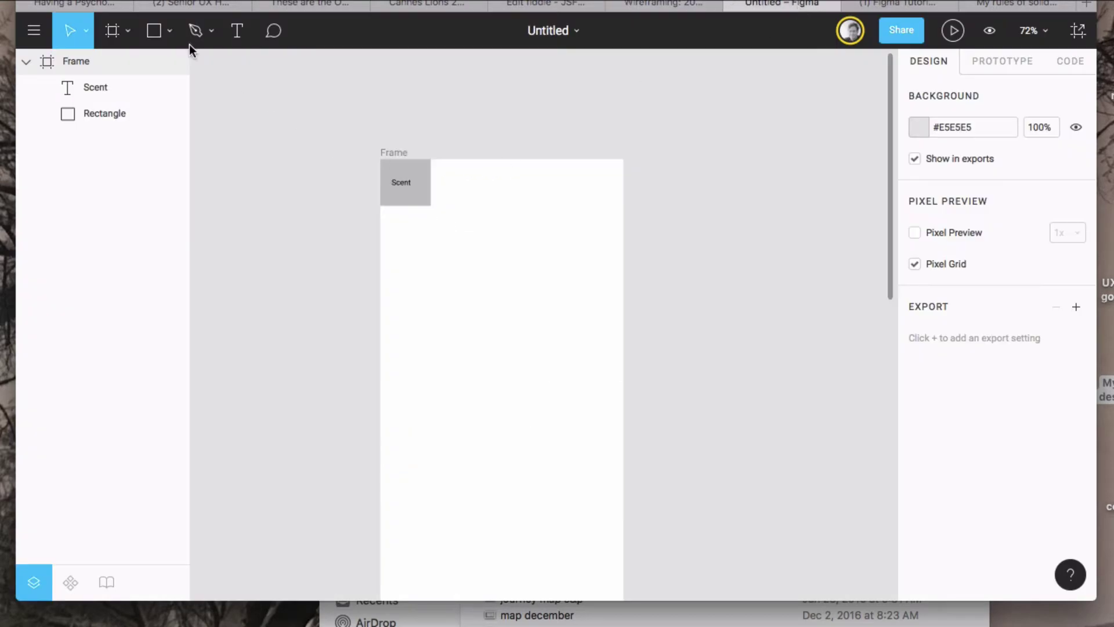
Step: Add a centre-aligned text label "Name" beside the Scent rectangle, with a text box of about 40 x 24
click(239, 35)
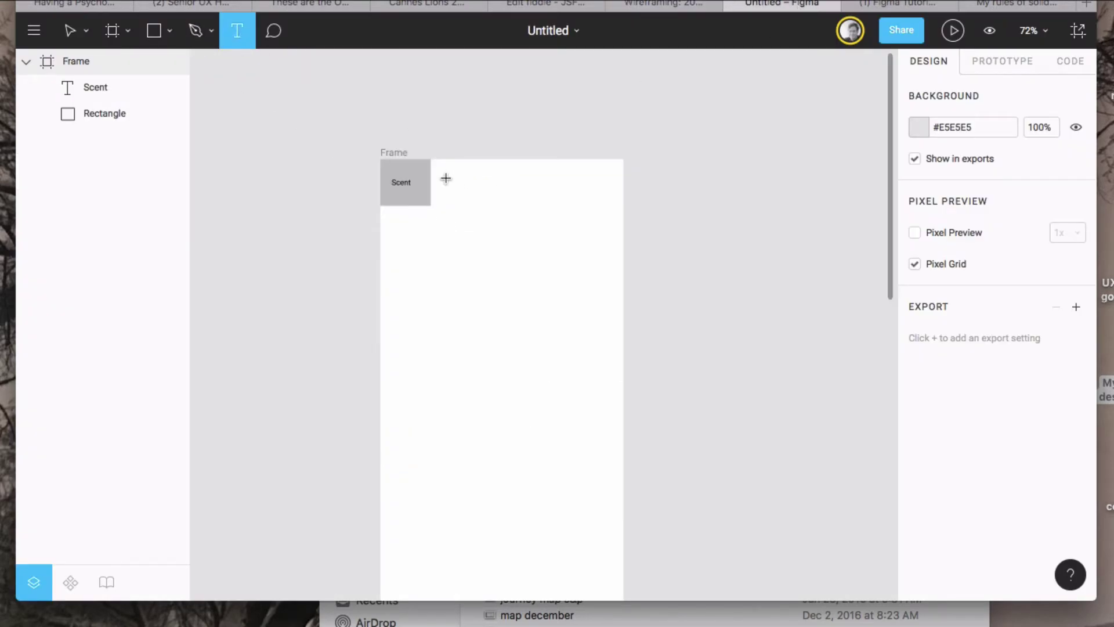
drag(445, 178, 470, 197)
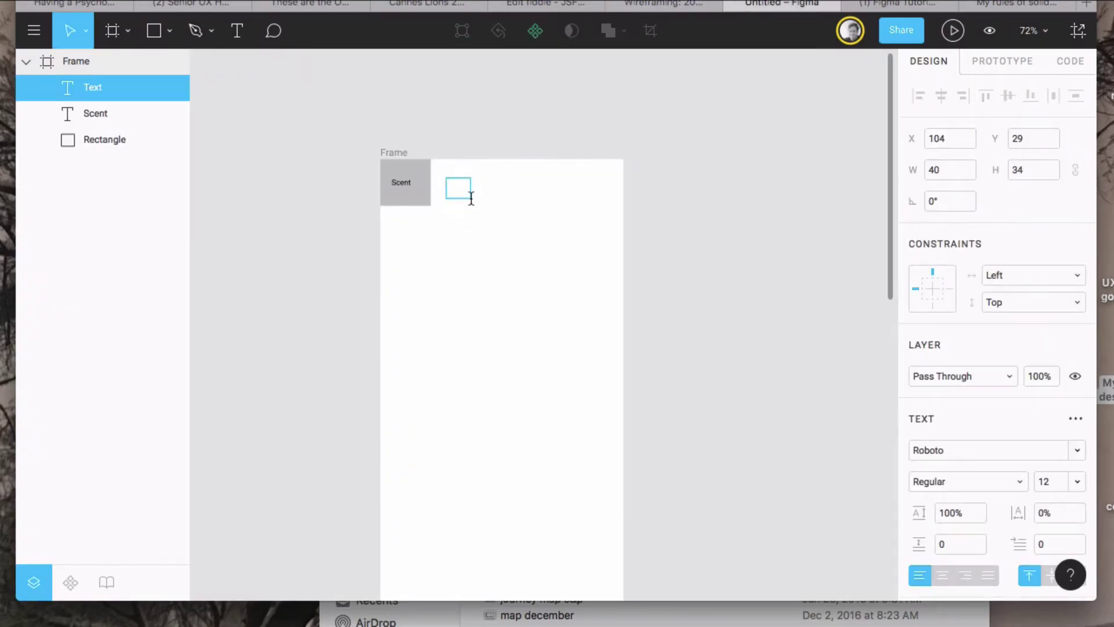
text(Name)
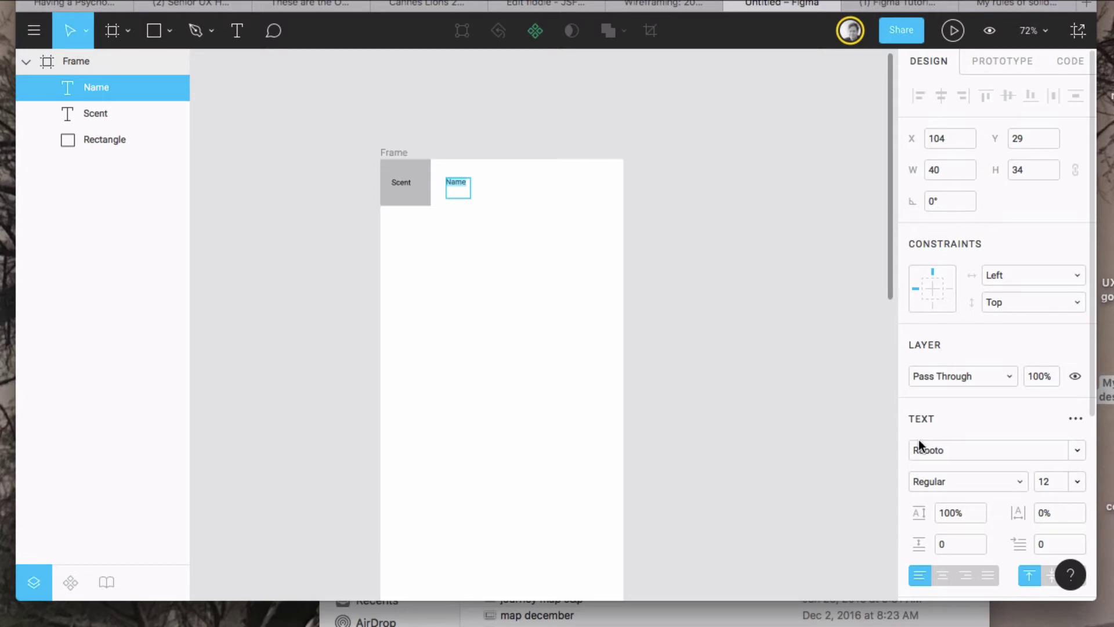
scroll(969, 452, down, 2)
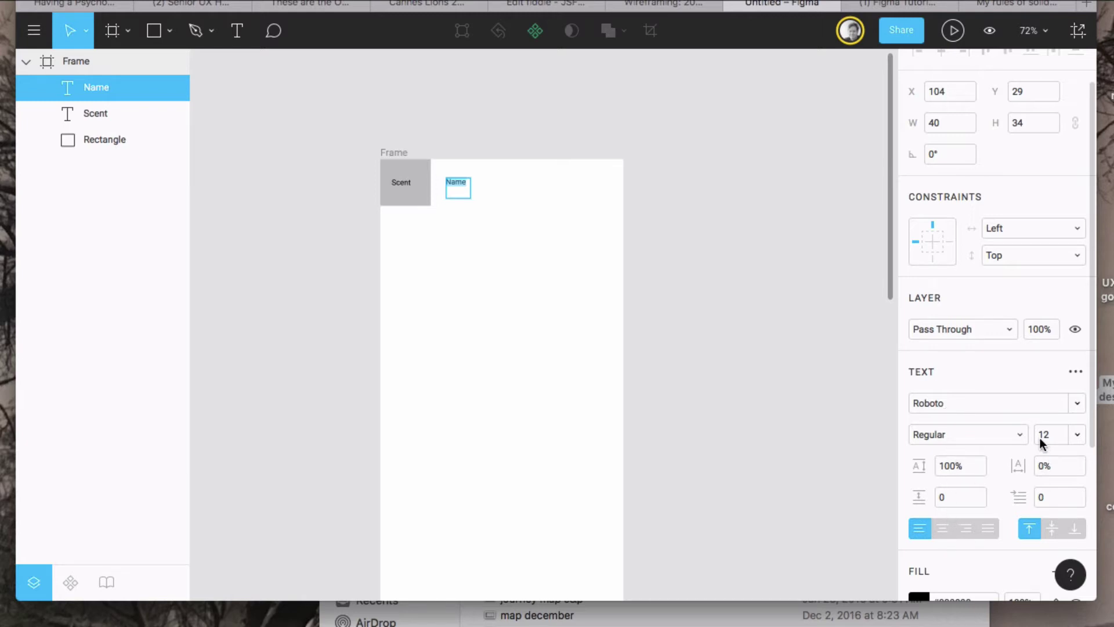
click(942, 528)
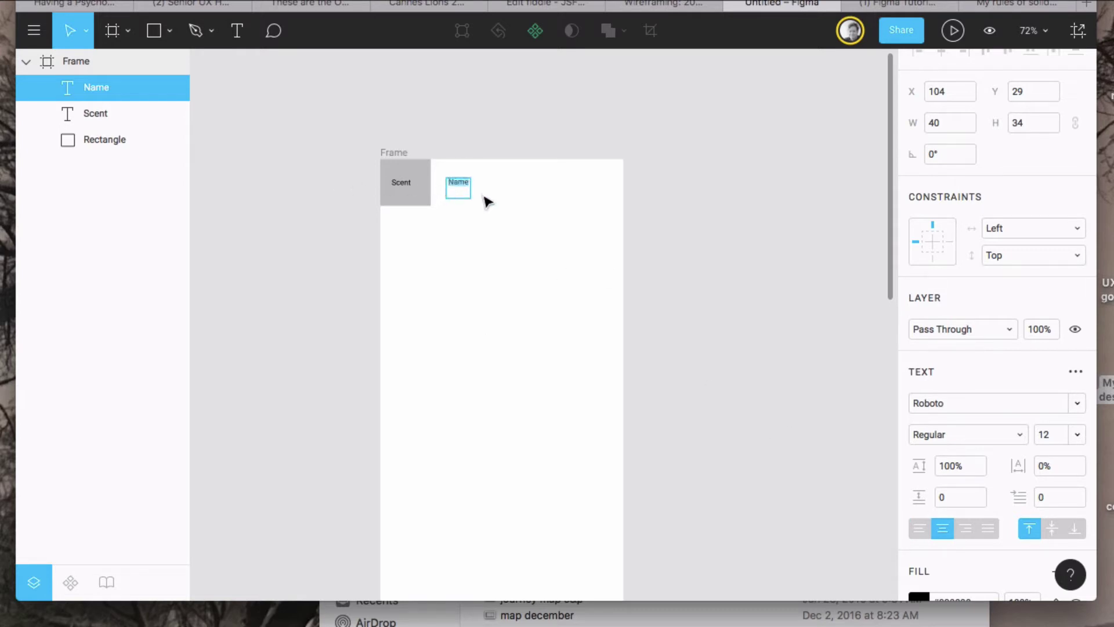
drag(458, 199, 459, 189)
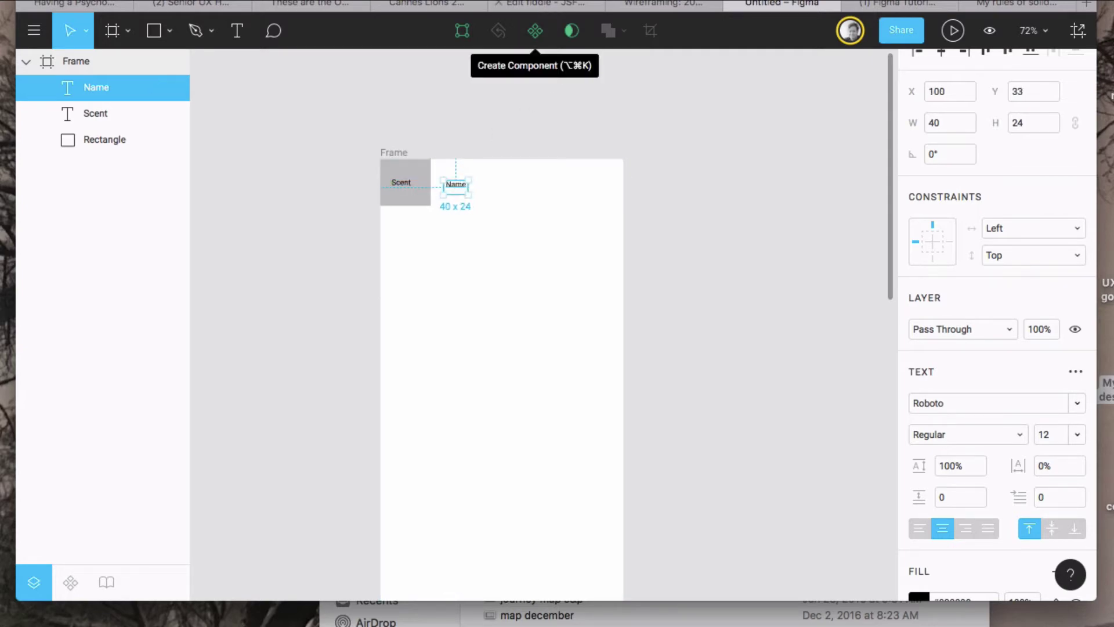
Step: Duplicate the Name label across the header row for the remaining JSFiddle navigation items: Family, Price and Drydown
click(545, 5)
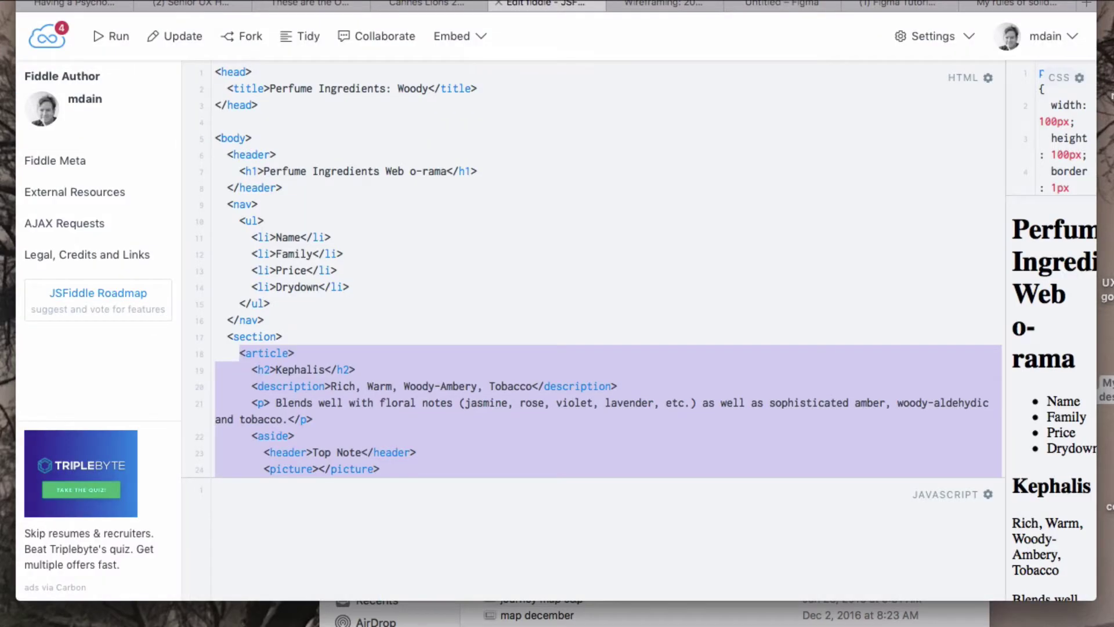
click(771, 5)
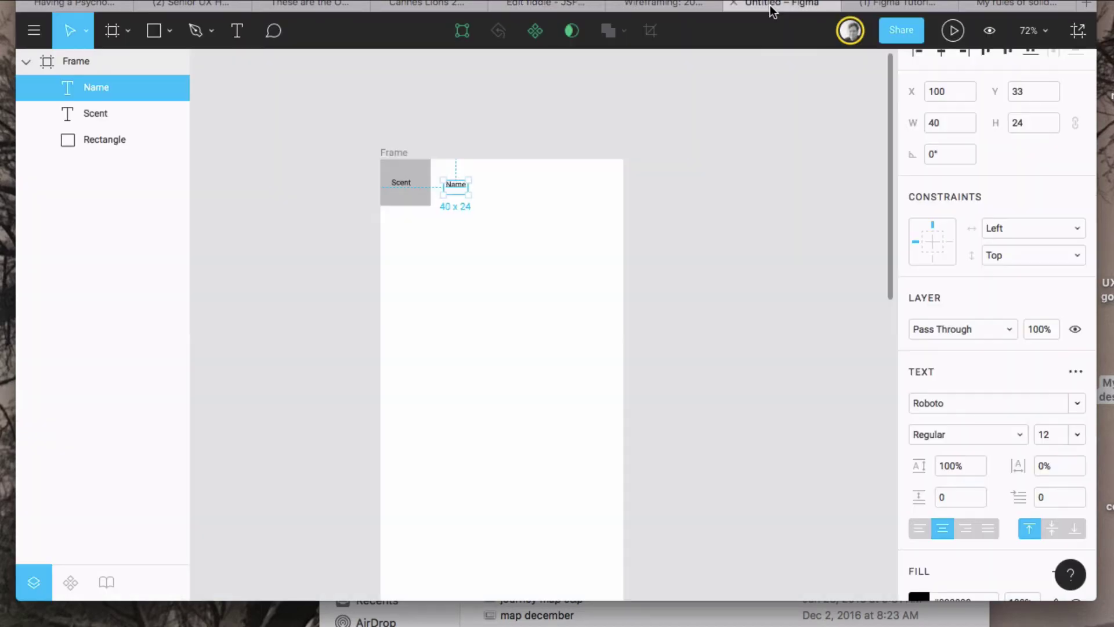
click(481, 220)
click(457, 184)
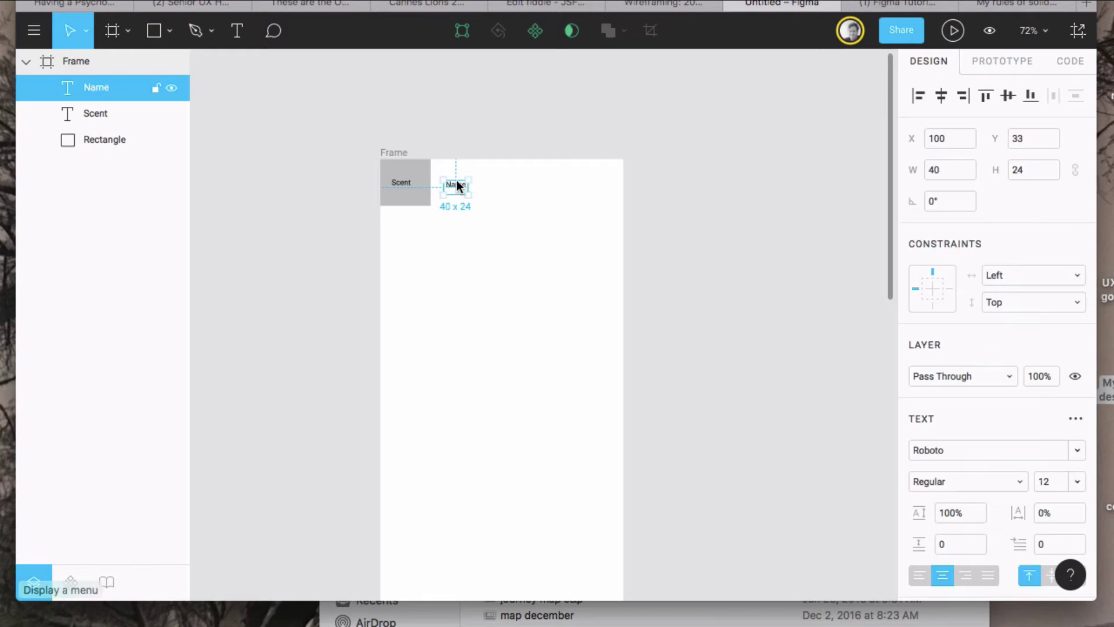
right_click(458, 184)
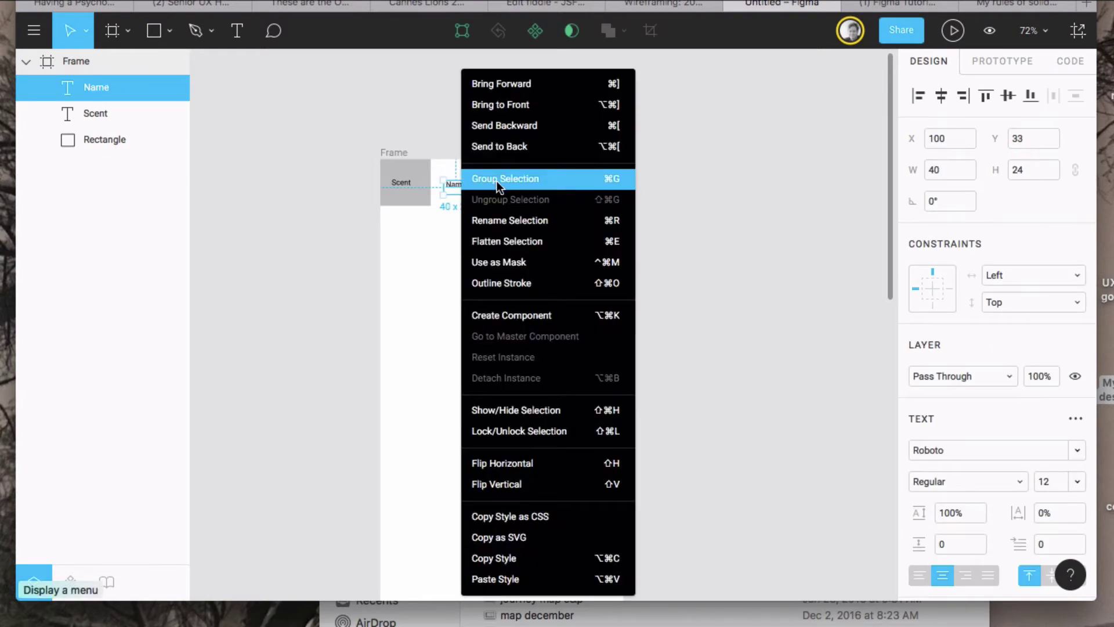
click(434, 142)
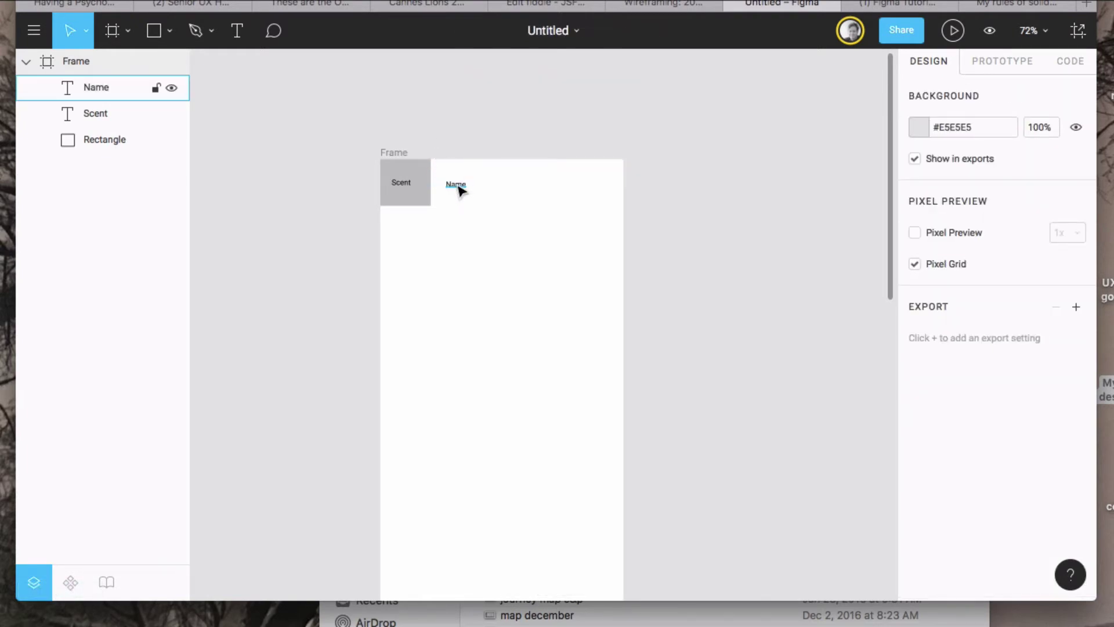
drag(458, 189, 590, 190)
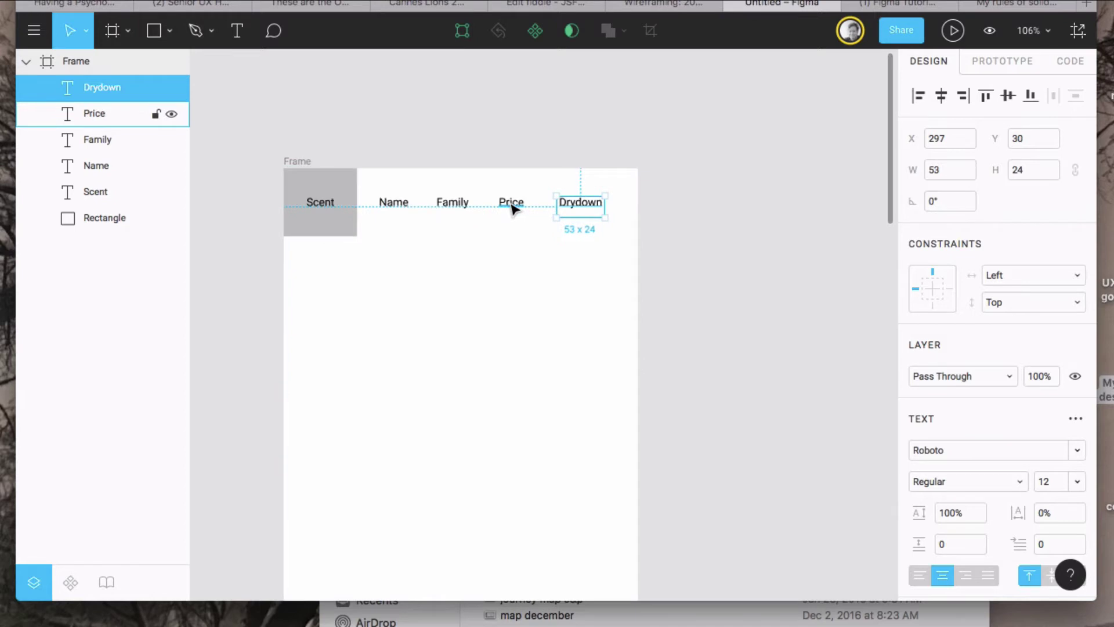
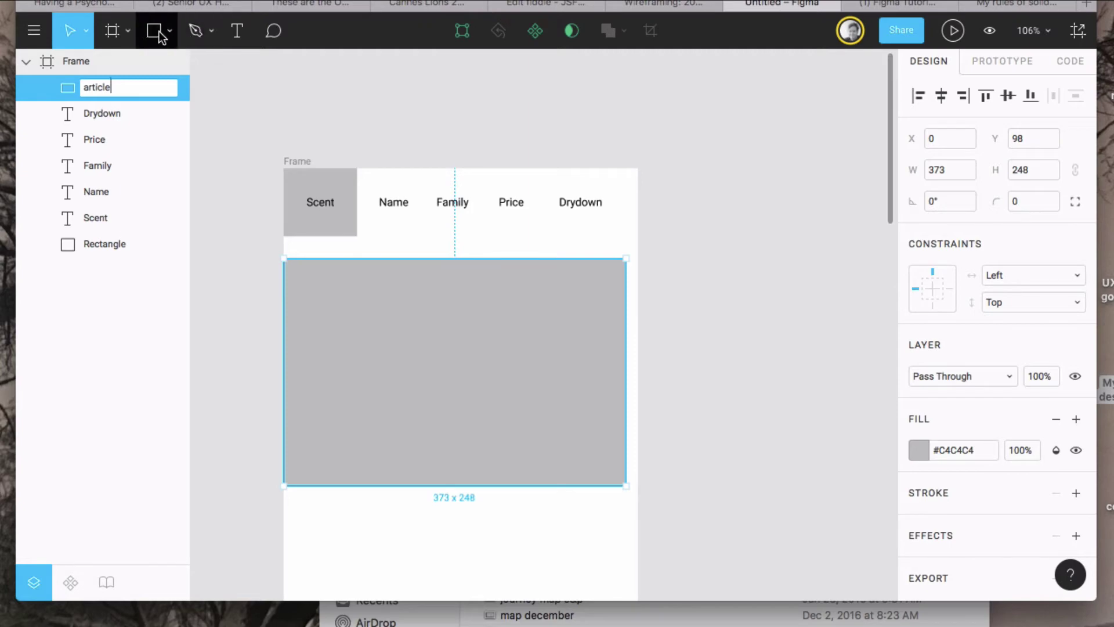
Step: Place a rectangle beside the Scent block and resize it to about 306 x 76 to cover the navigation labels
click(283, 169)
drag(354, 172, 408, 188)
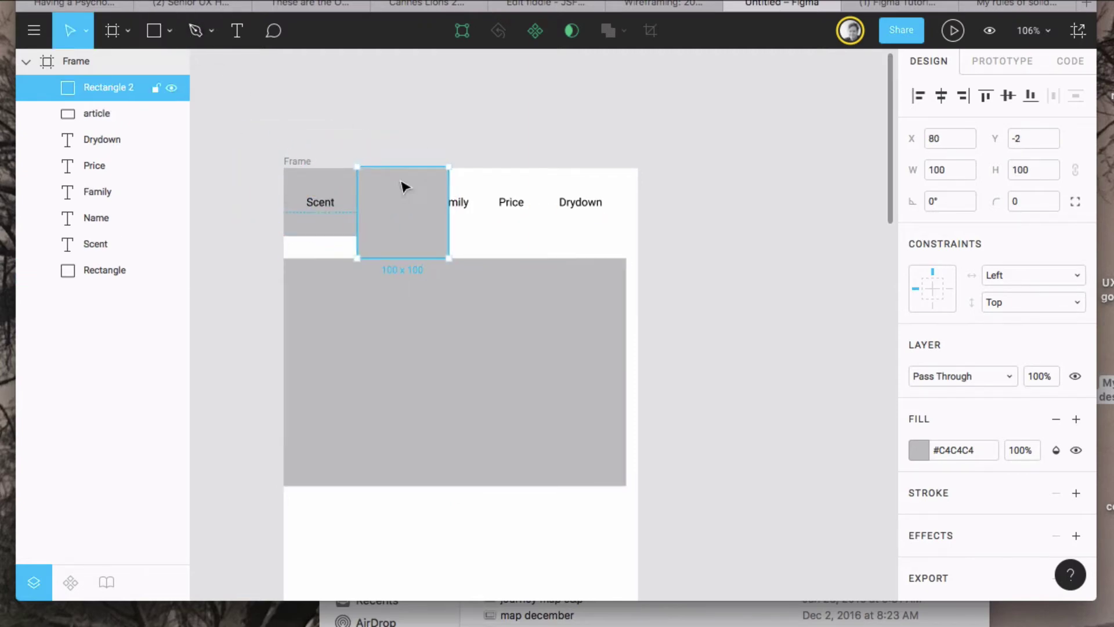
drag(447, 259, 638, 235)
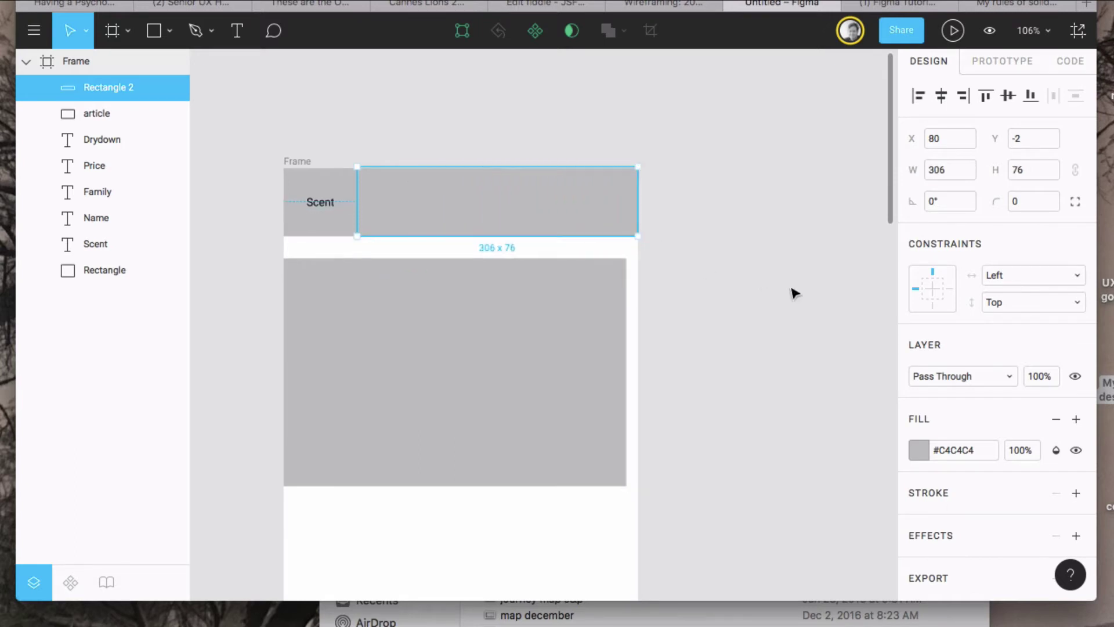
Step: Give the navigation rectangle a #FFFDFD fill at 0% opacity and a black inside stroke of weight 1
click(921, 449)
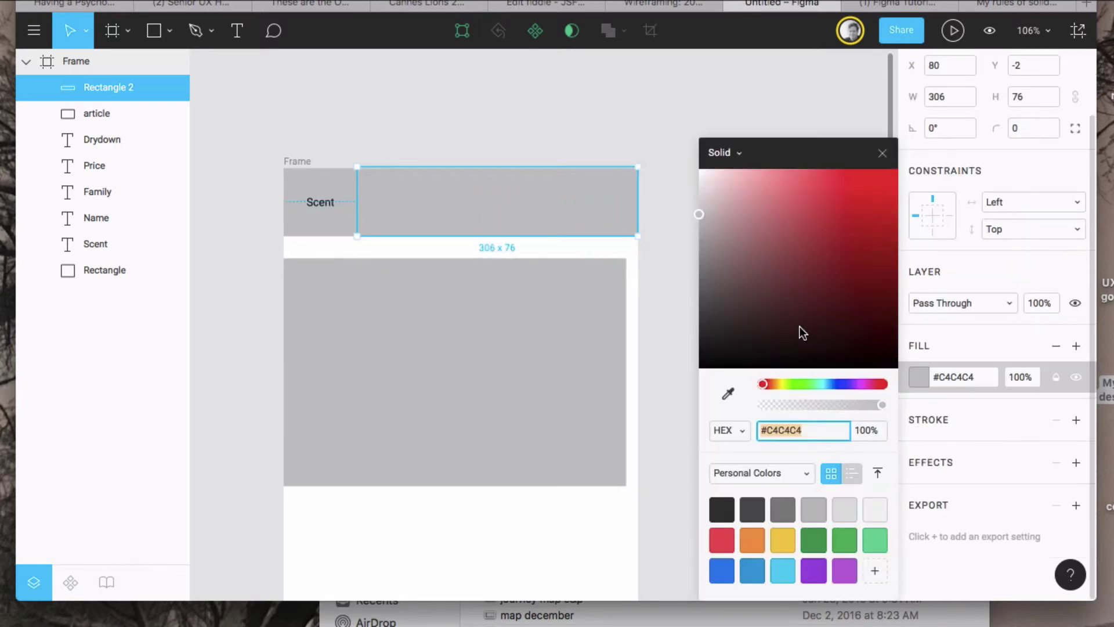
drag(701, 172, 701, 169)
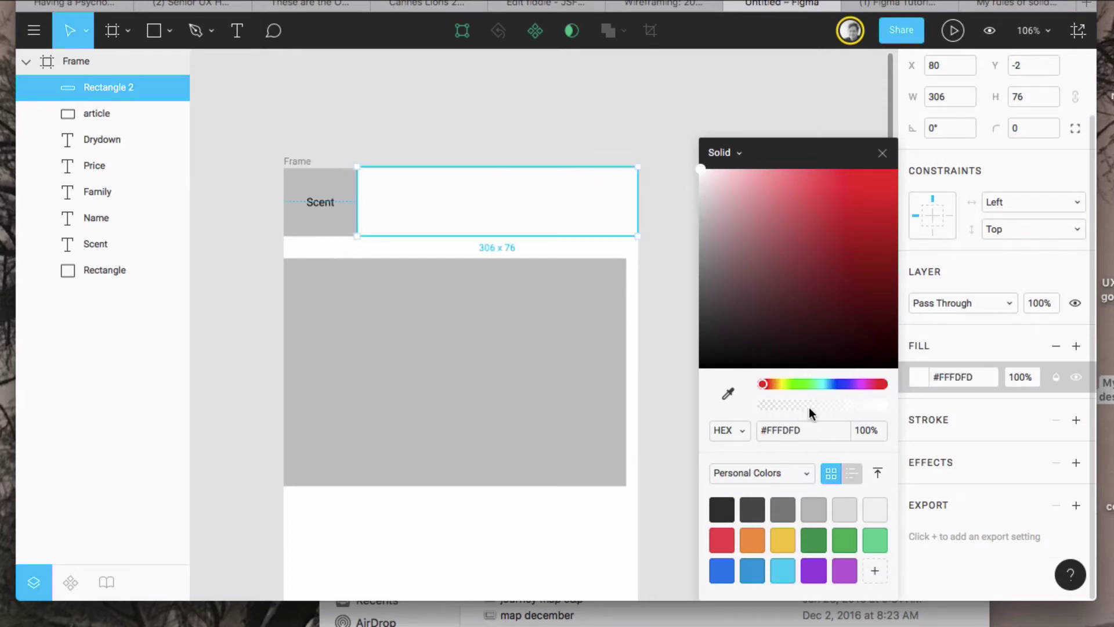
click(880, 404)
drag(854, 404, 749, 403)
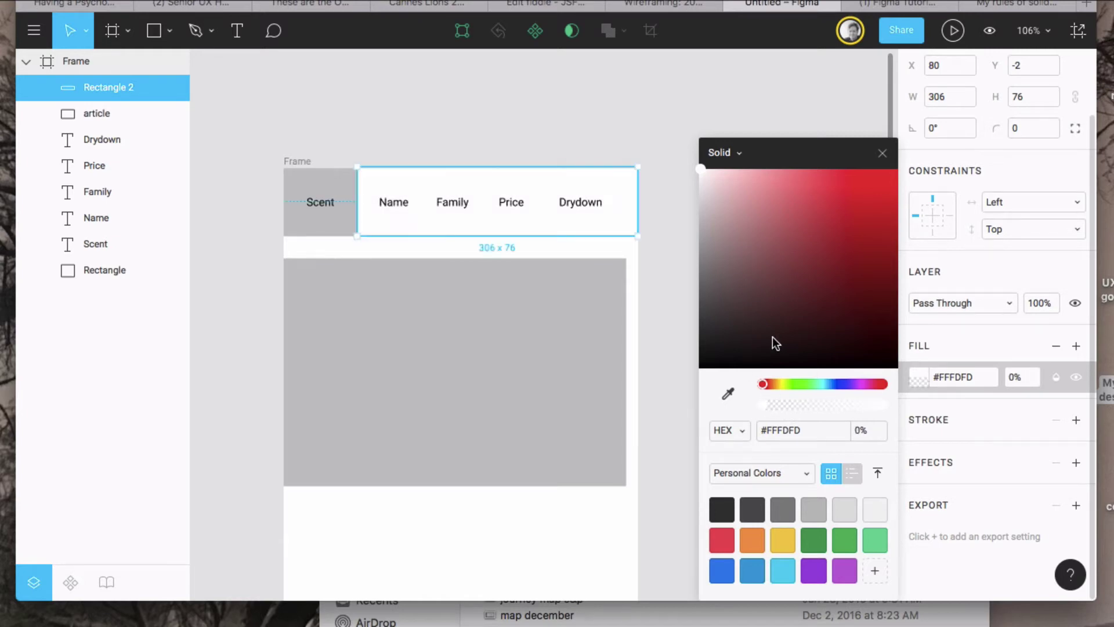
click(956, 427)
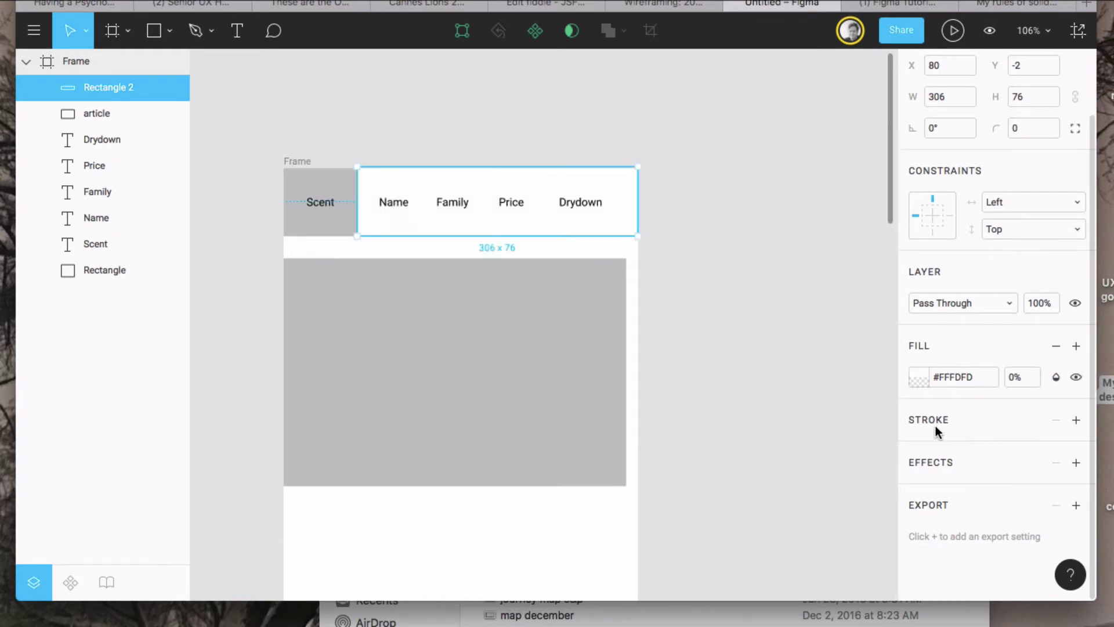
click(1077, 421)
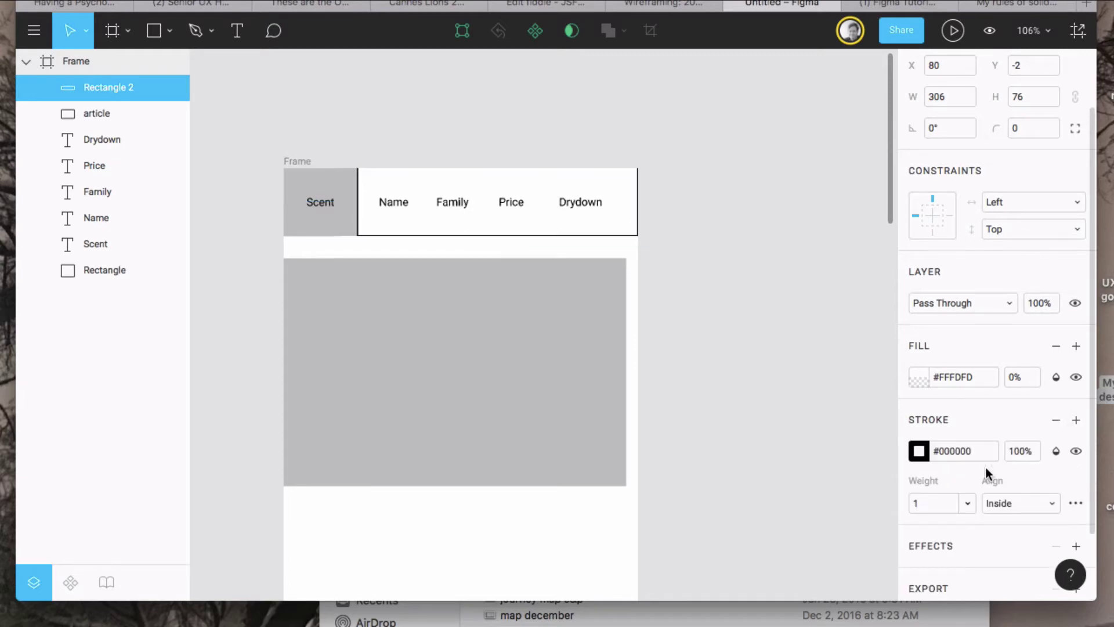
click(811, 364)
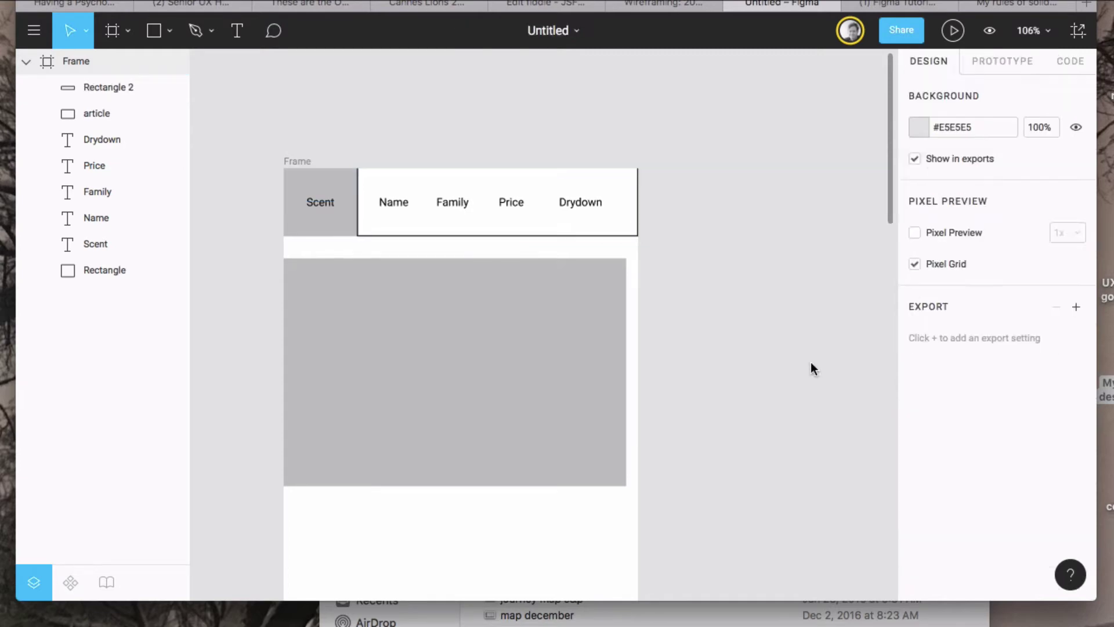
Step: Rename the outlined navigation rectangle's layer as "nav"
click(499, 234)
double_click(112, 87)
text(nav)
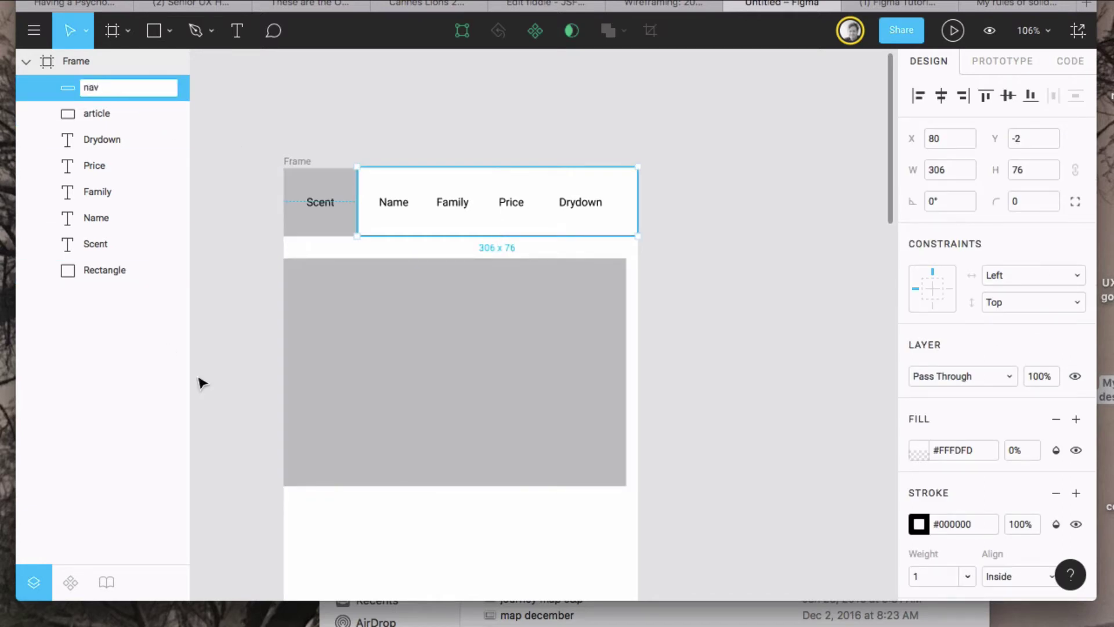
key(Tab)
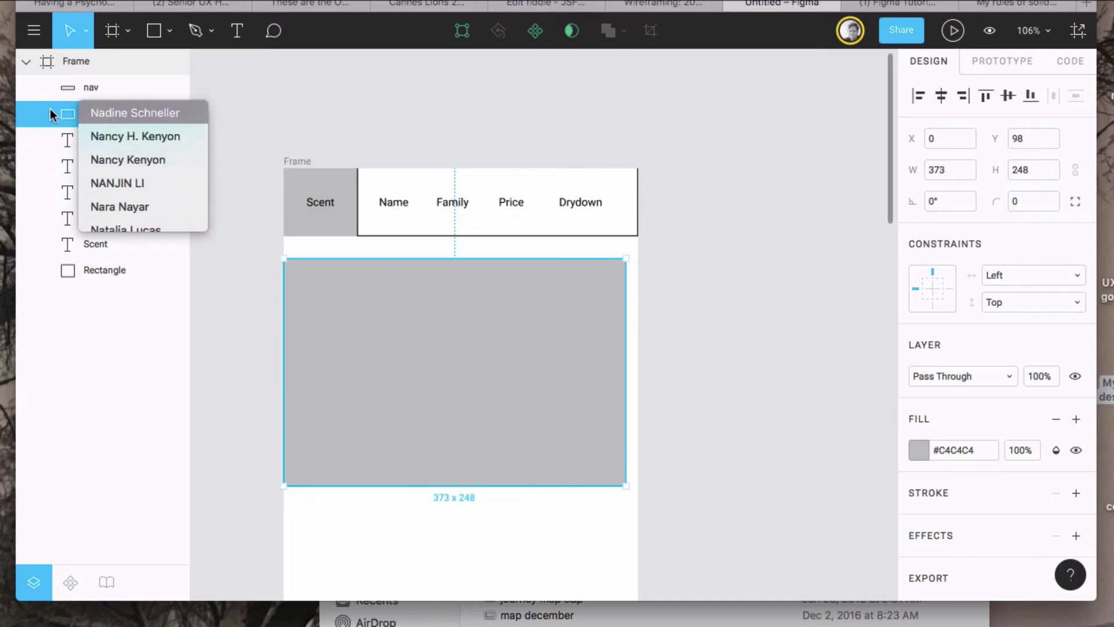
click(43, 109)
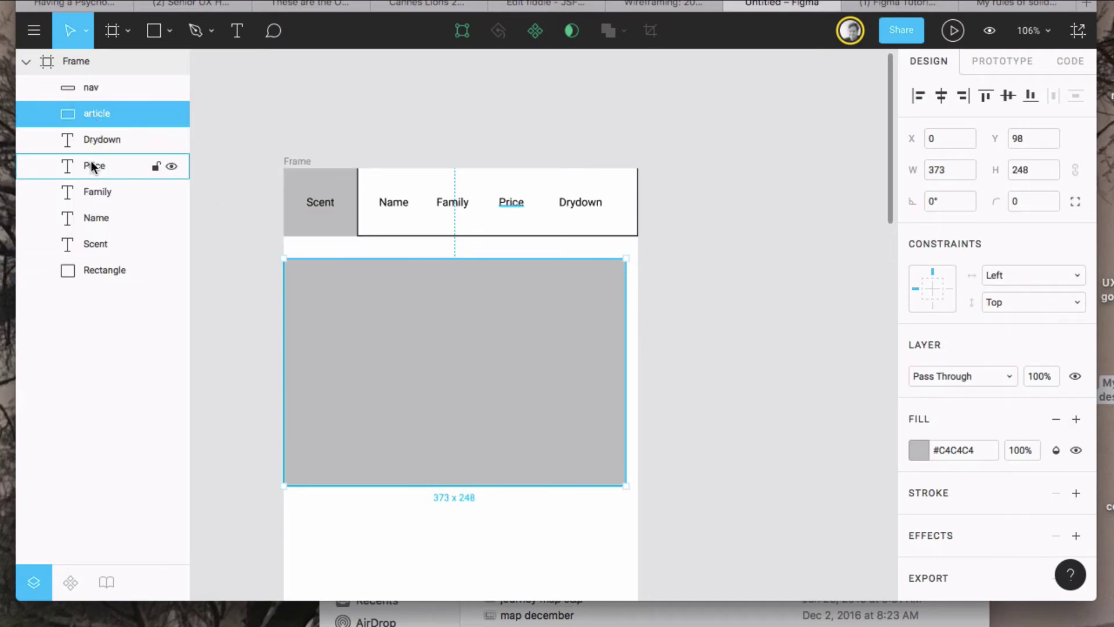
Step: Move the Scent text layer below the small header rectangle's layer and group the two
click(88, 270)
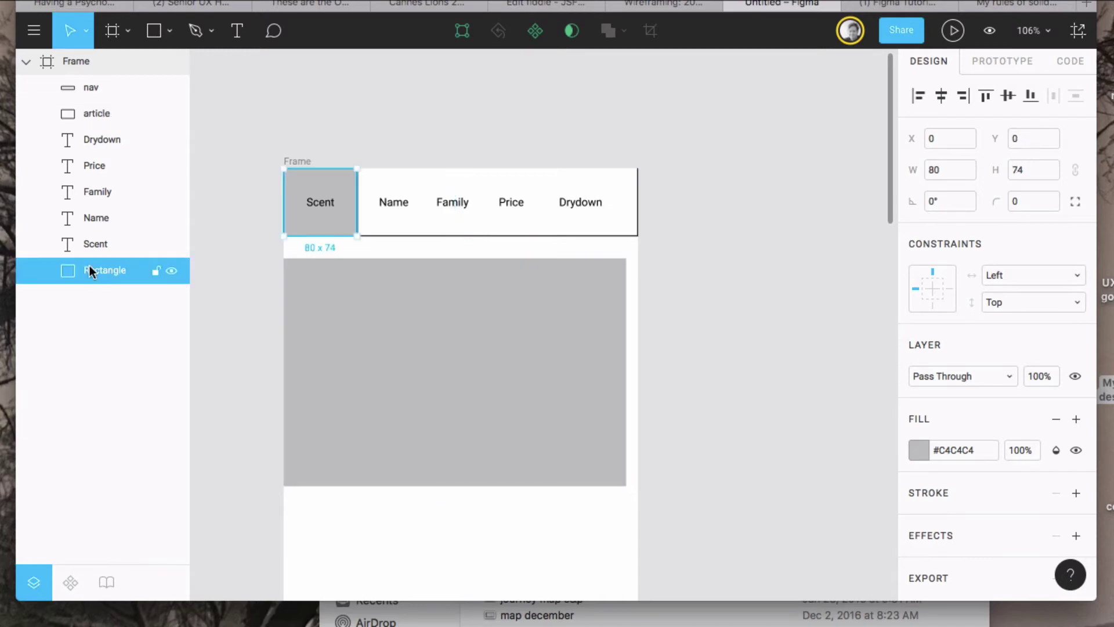
click(93, 241)
drag(91, 240, 104, 275)
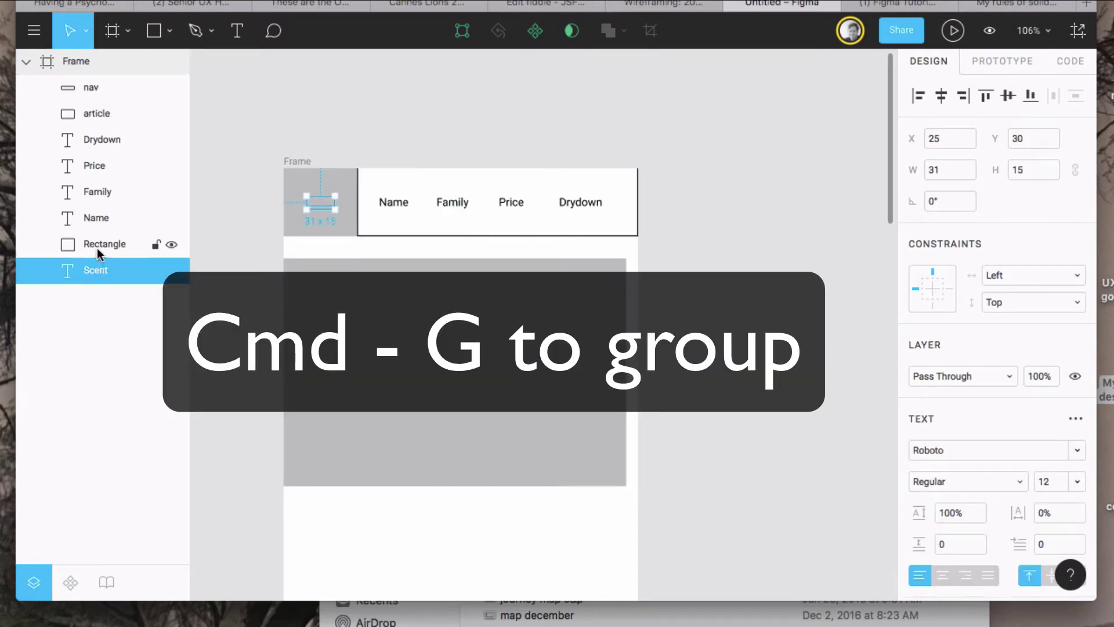
shift+click(97, 248)
key(super+g)
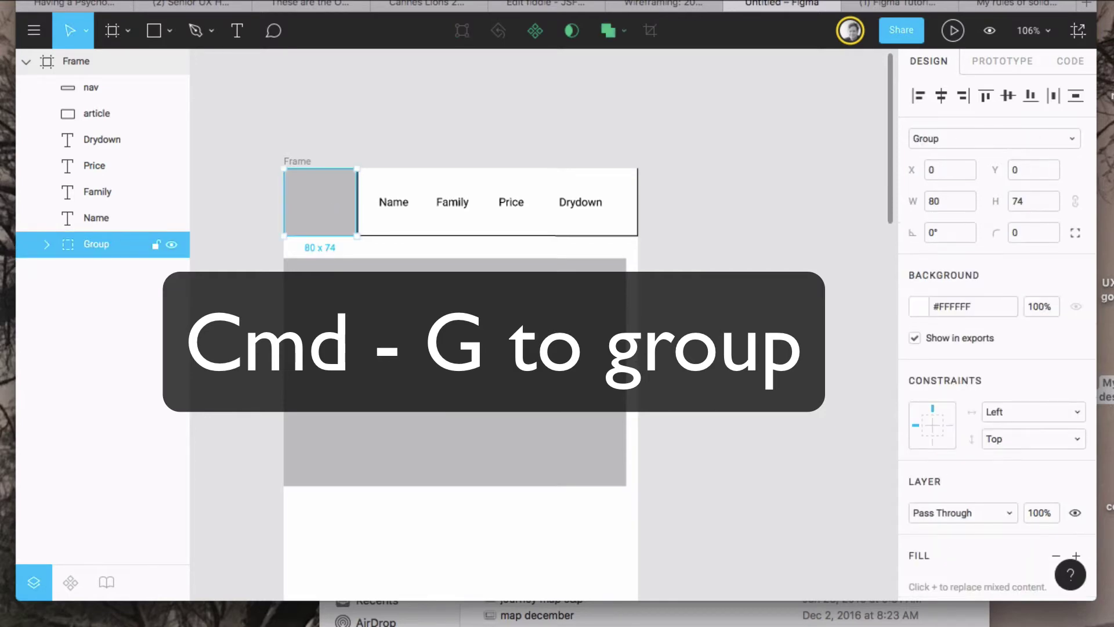
Step: Rename the new group of the Scent text and rectangle as "header 1 -logo"
double_click(104, 244)
text(hea)
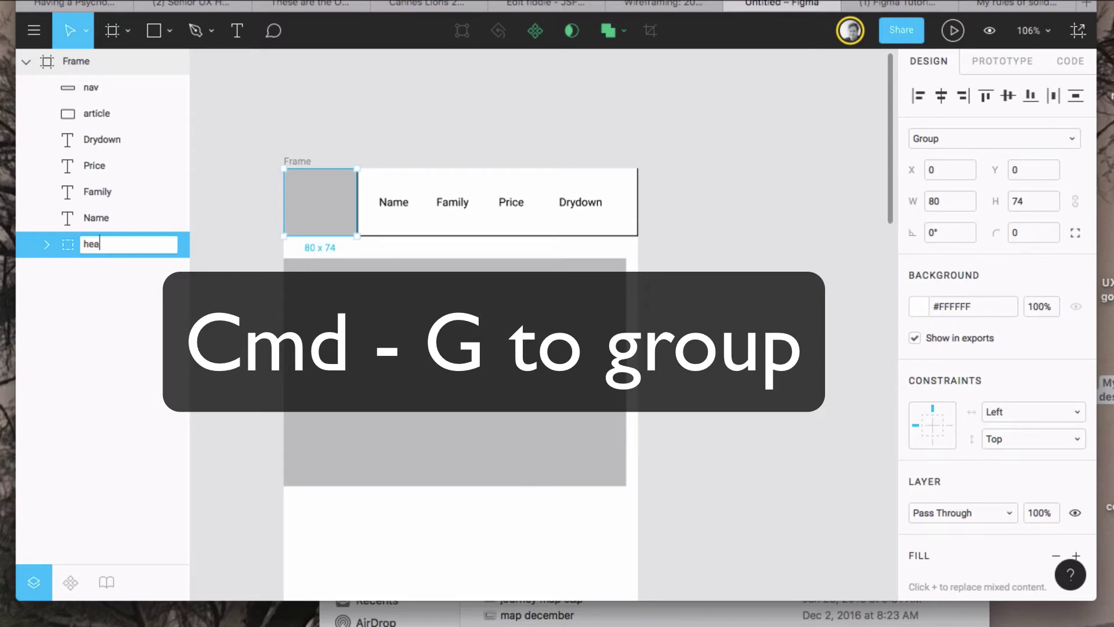
text(der 1 =)
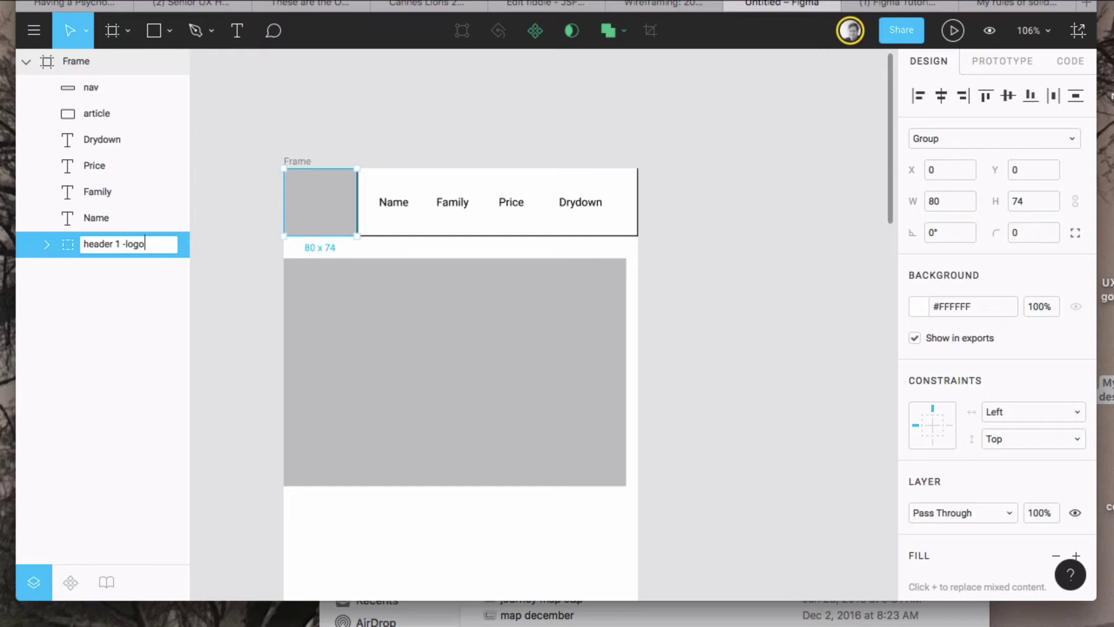
click(102, 268)
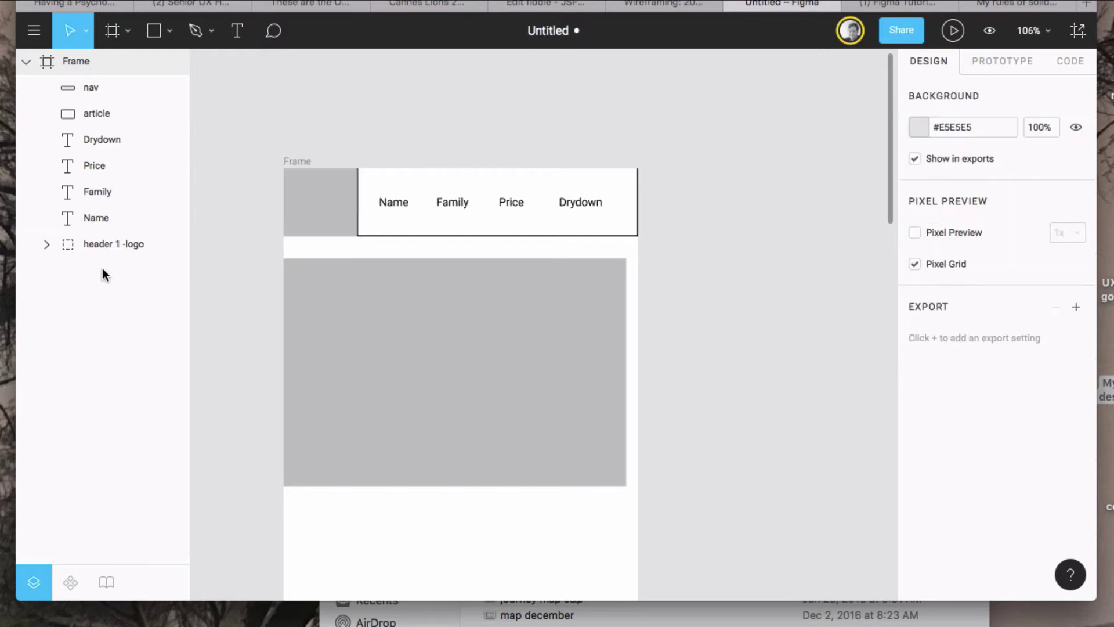
Step: Move the Name, Family, Price and Drydown text layers directly below the nav rectangle's layer and group all five
click(105, 217)
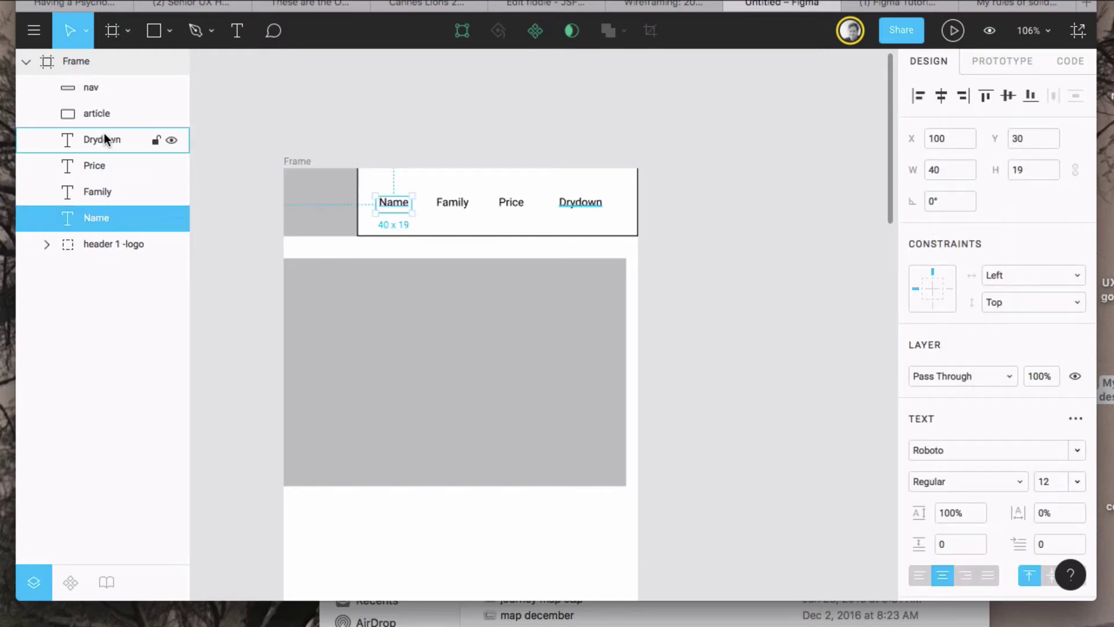
shift+click(104, 139)
drag(103, 140, 95, 92)
shift+click(92, 86)
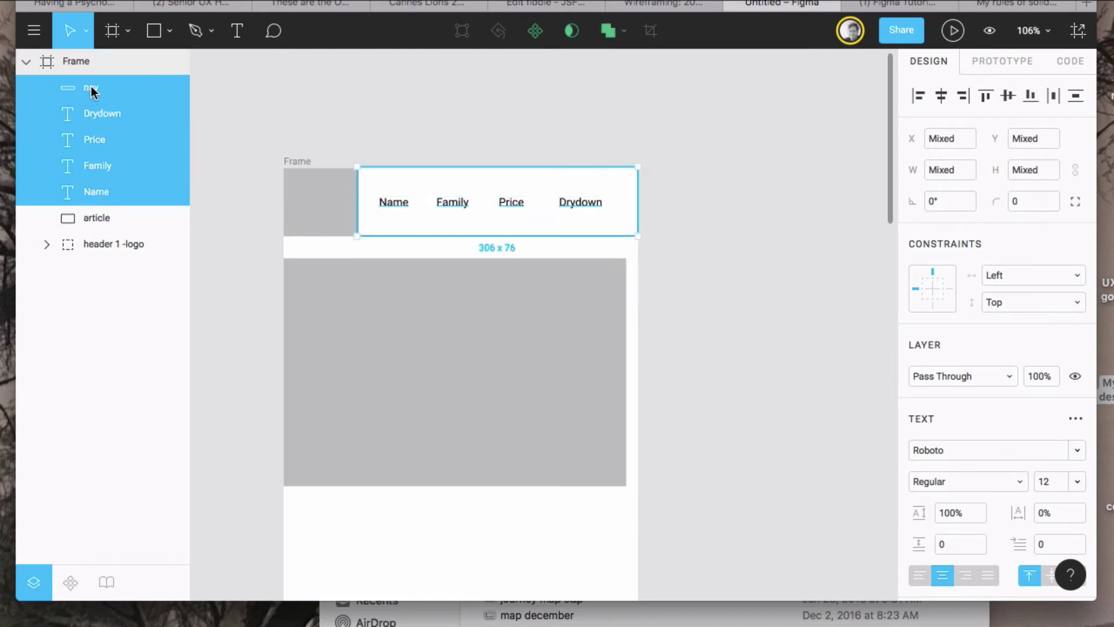
key(super+g)
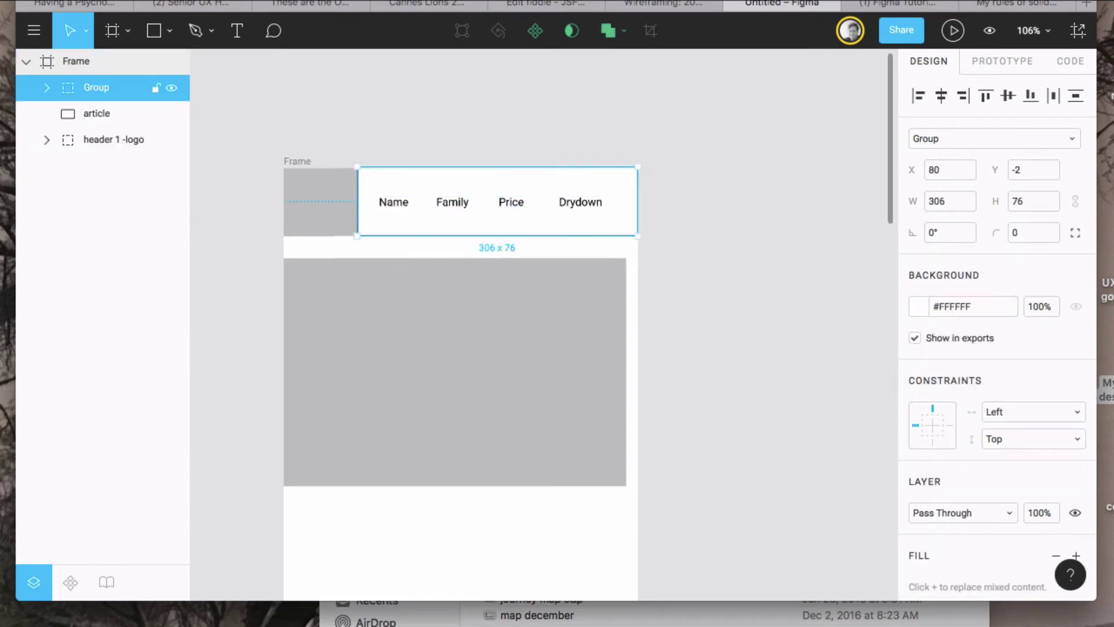
Step: Rename the new navigation group as "nav" and move the article layer below the "header 1 -logo" group
double_click(97, 89)
text(nav)
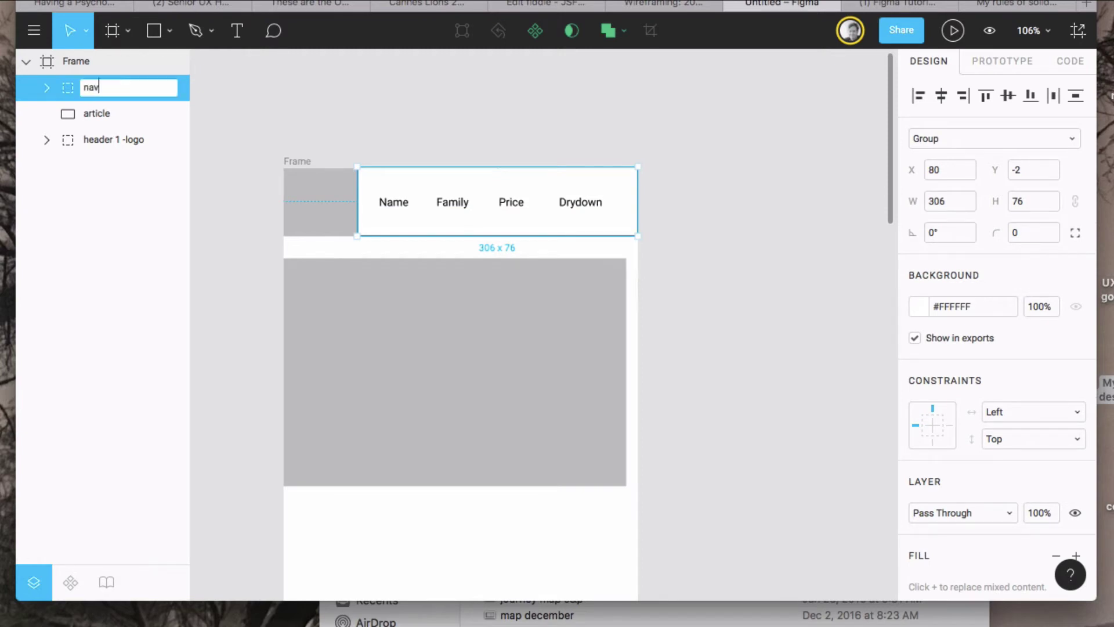
click(112, 155)
drag(101, 113, 100, 160)
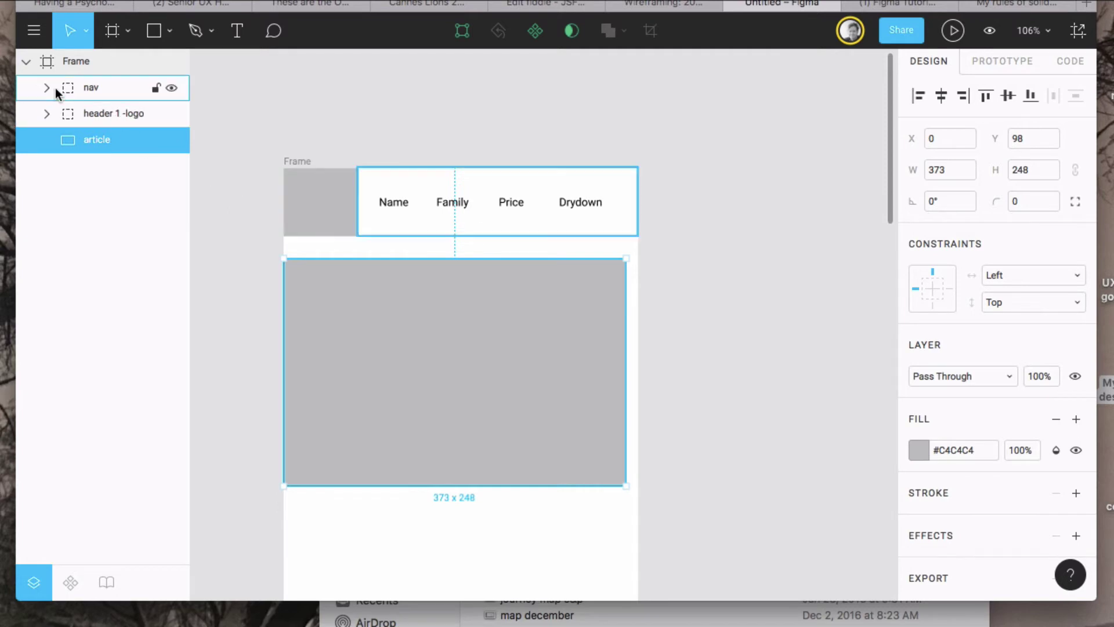
Step: Hide and show the nav group again, and try moving it as one unit down the frame
click(172, 88)
click(173, 86)
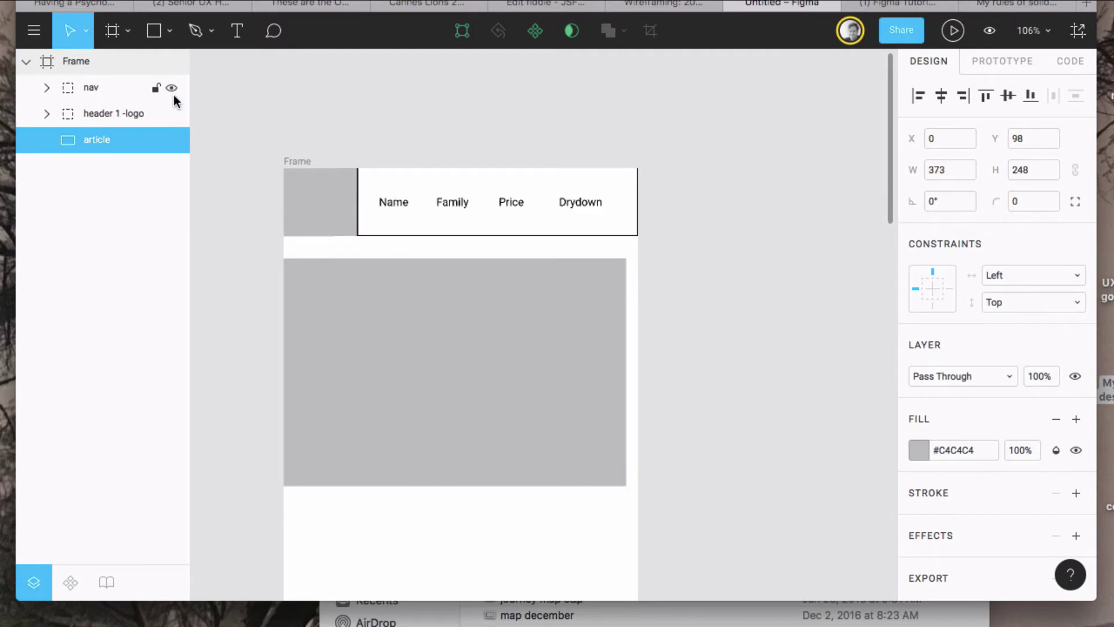
drag(472, 186, 452, 325)
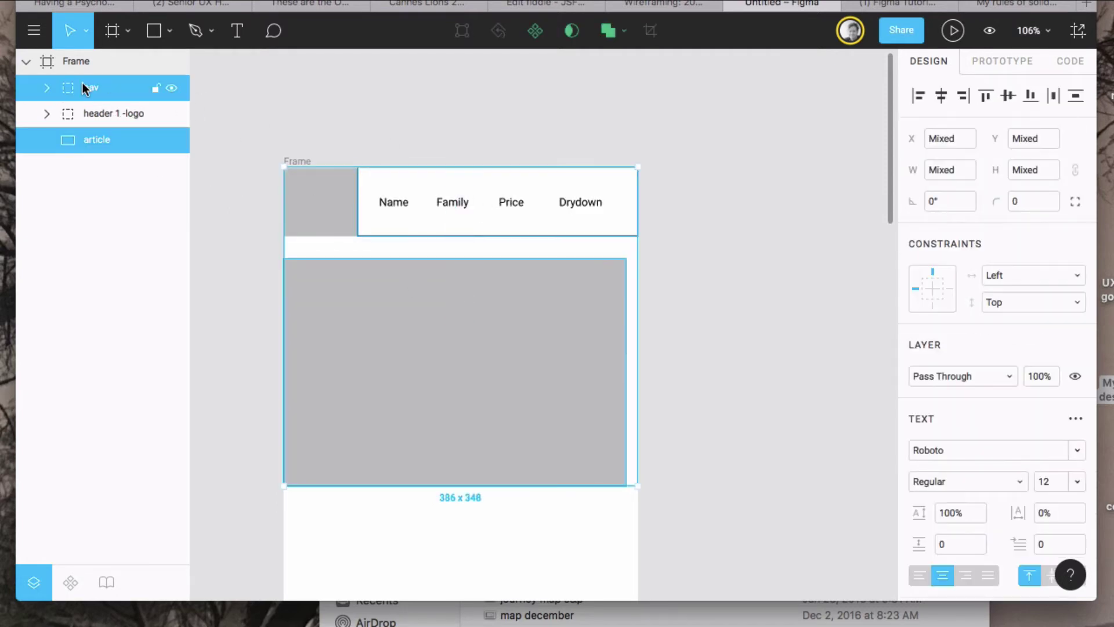
click(82, 87)
drag(416, 192, 380, 560)
scroll(380, 560, down, 5)
scroll(380, 560, down, 5)
drag(392, 116, 386, 199)
key(super+z)
Step: Return the nav group to the top of the frame and resize it to 306 x 74 beside the logo rectangle
drag(580, 251, 642, 254)
scroll(645, 258, up, 5)
scroll(647, 264, down, 2)
drag(493, 418, 490, 184)
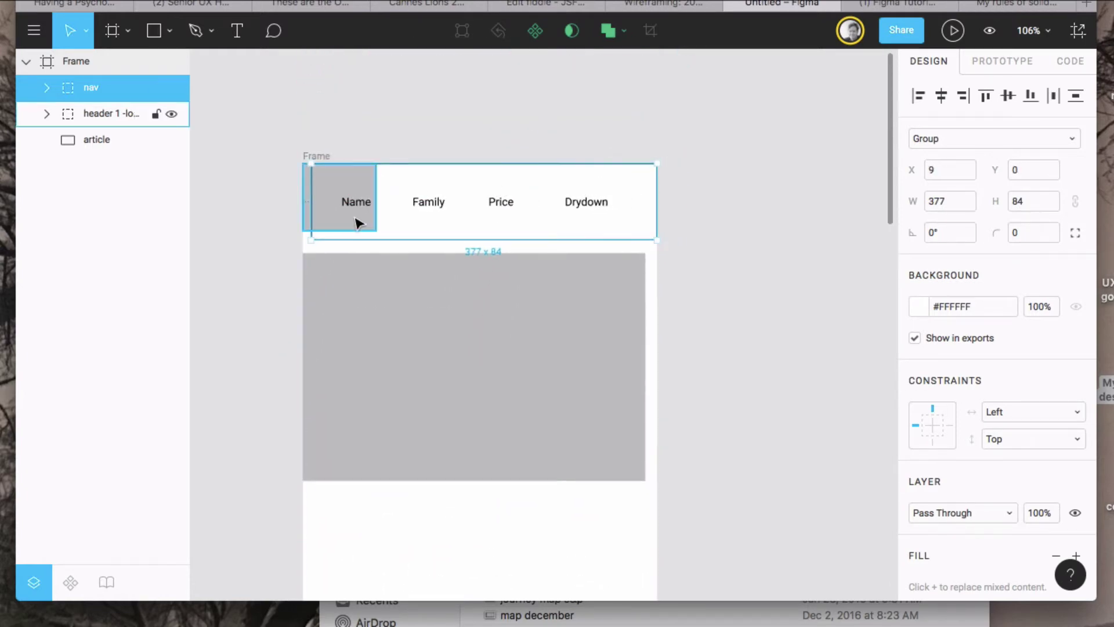
drag(311, 239, 377, 231)
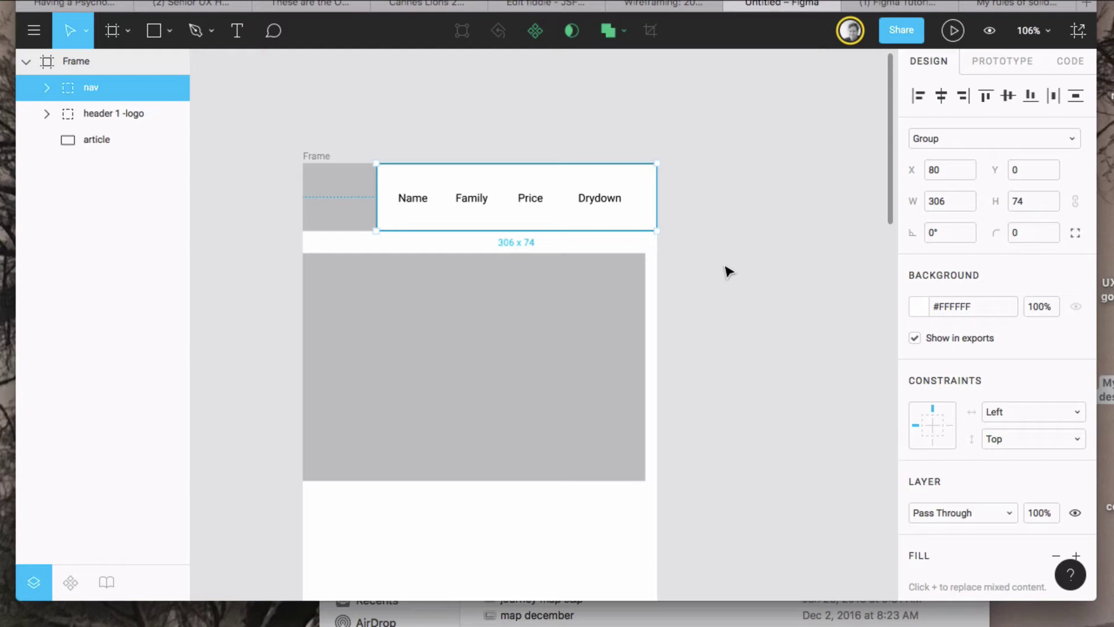
Step: Reposition the grey article rectangle to X 7, Y 90, just below the header row
click(604, 352)
drag(606, 347, 607, 333)
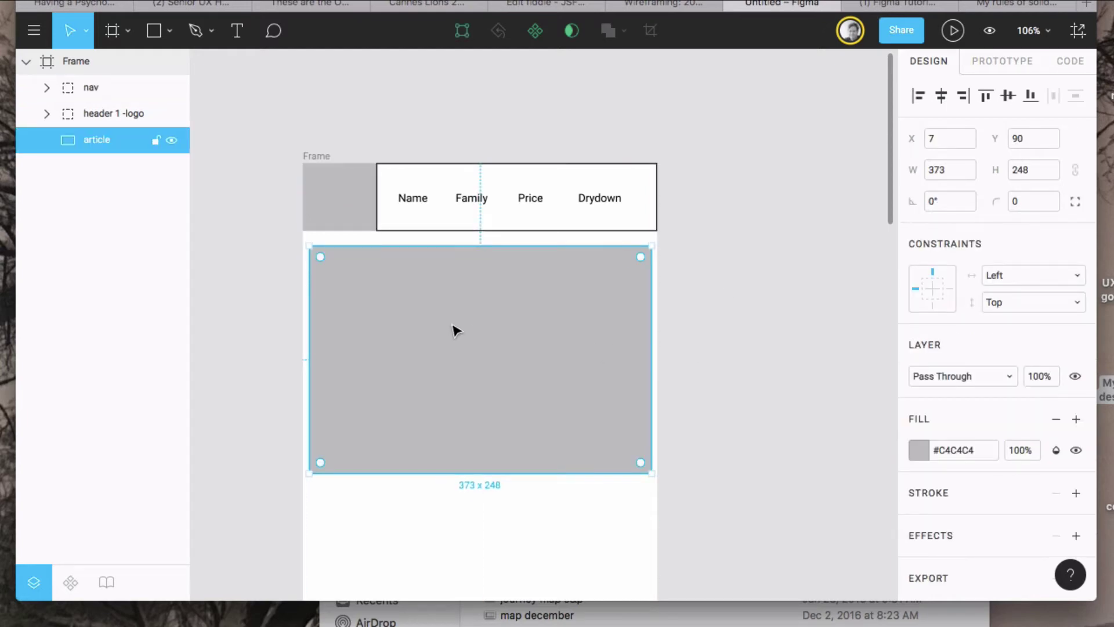
Step: Switch to JSFiddle to review the article section's markup, and return to the Figma wireframe
click(546, 7)
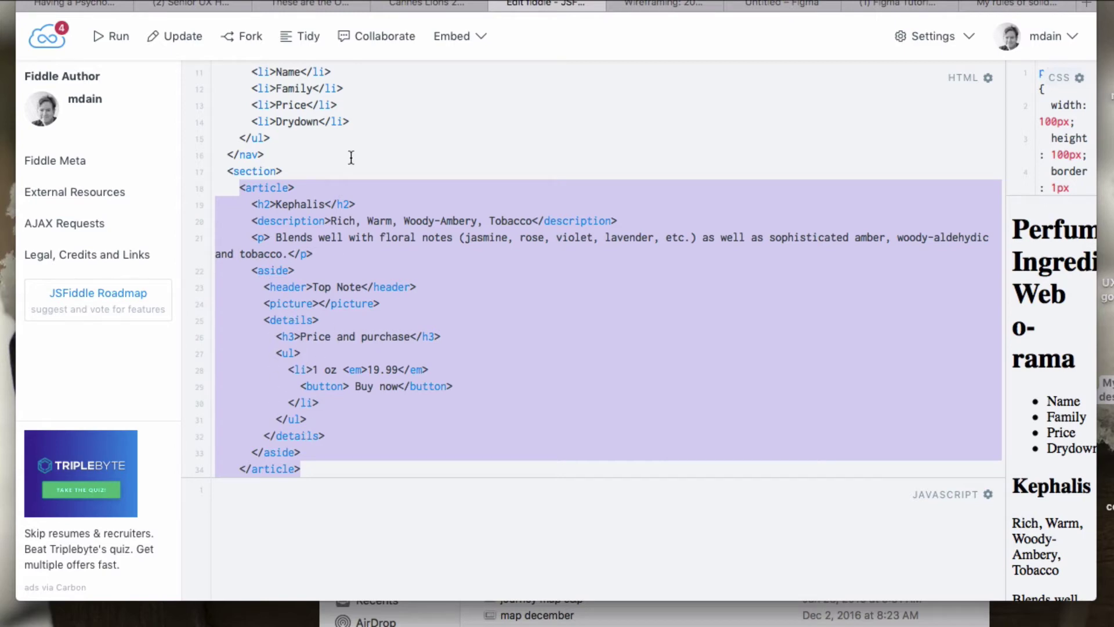
click(659, 5)
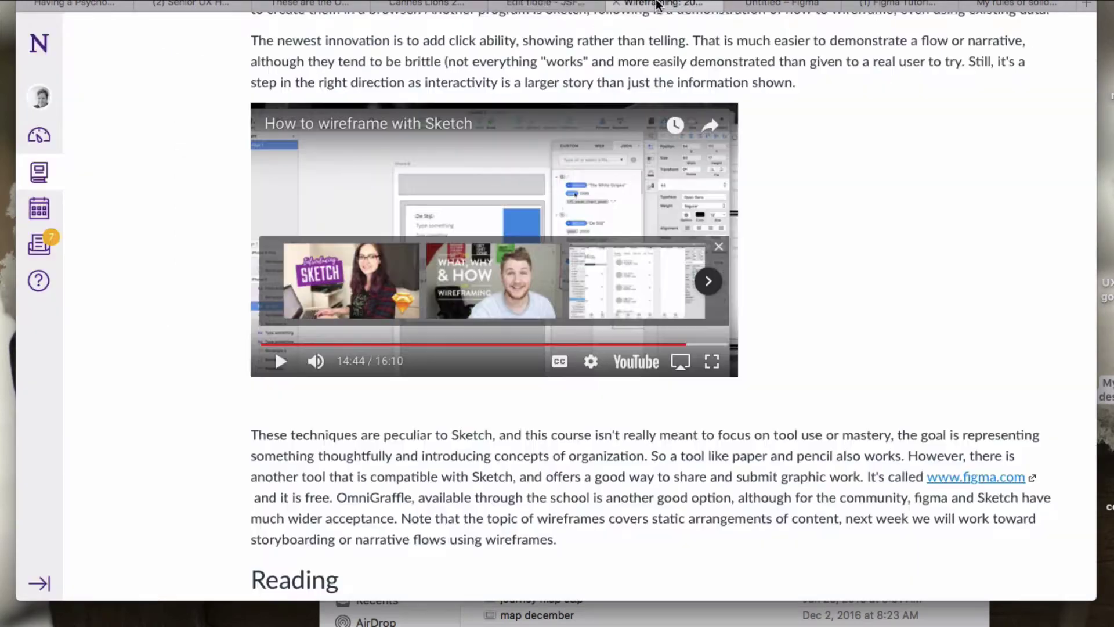
click(775, 7)
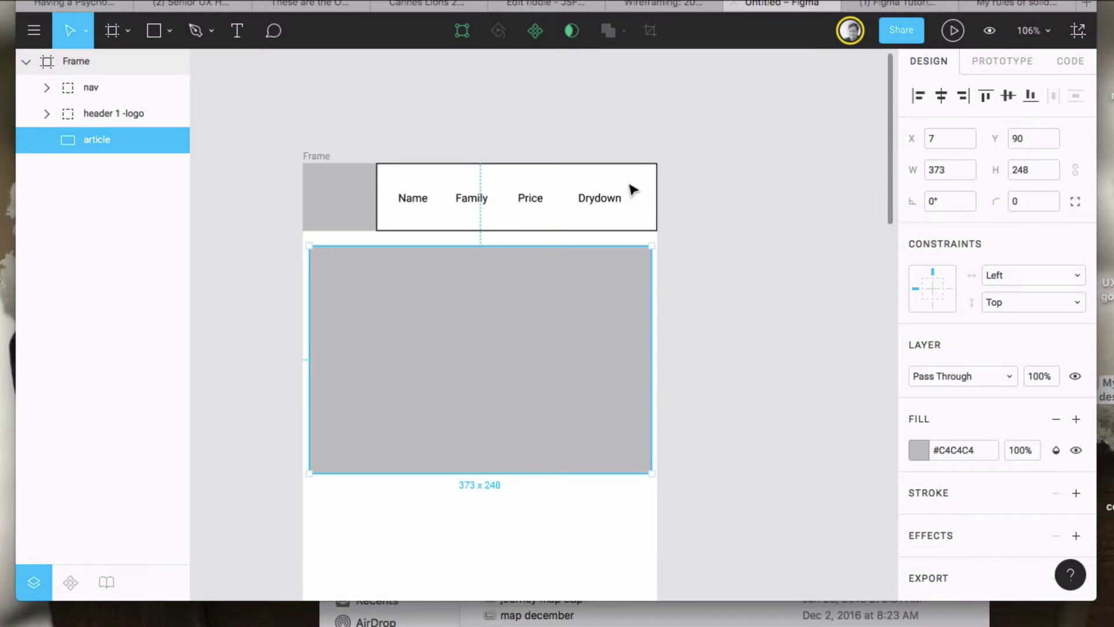
click(164, 35)
click(710, 267)
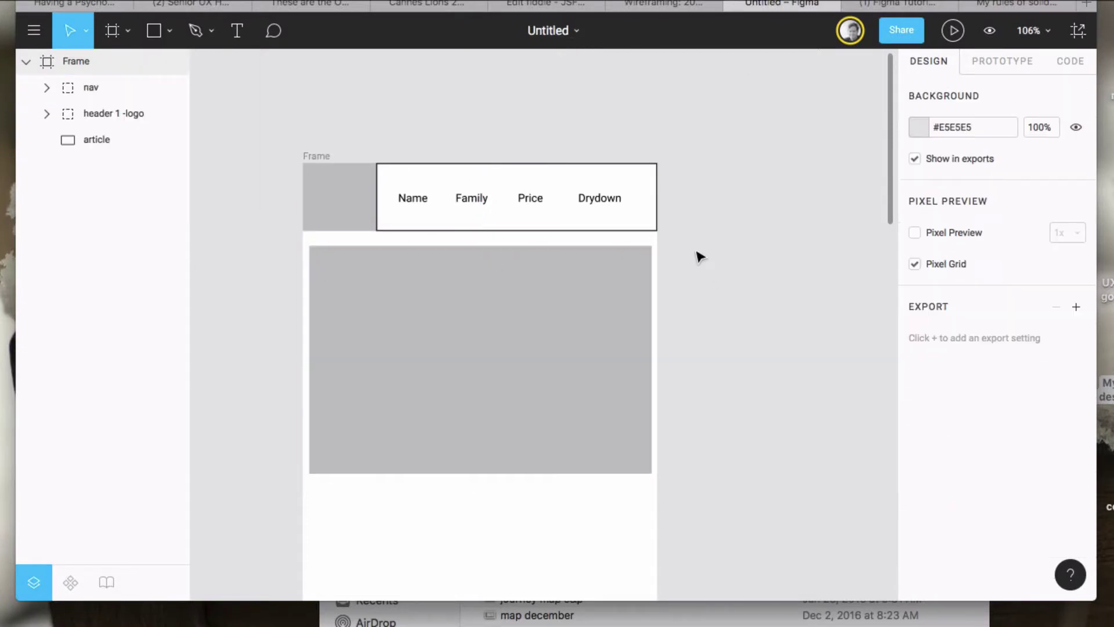
Step: Set the article rectangle's fill opacity to 0% and add a black stroke
click(83, 139)
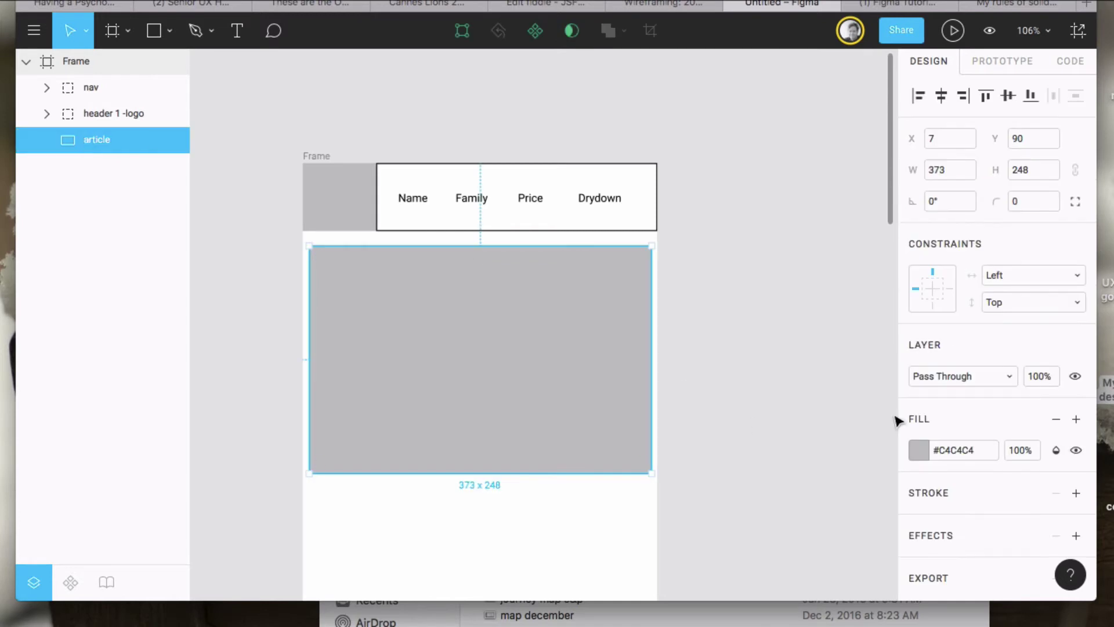
click(918, 451)
drag(874, 410, 723, 406)
click(947, 425)
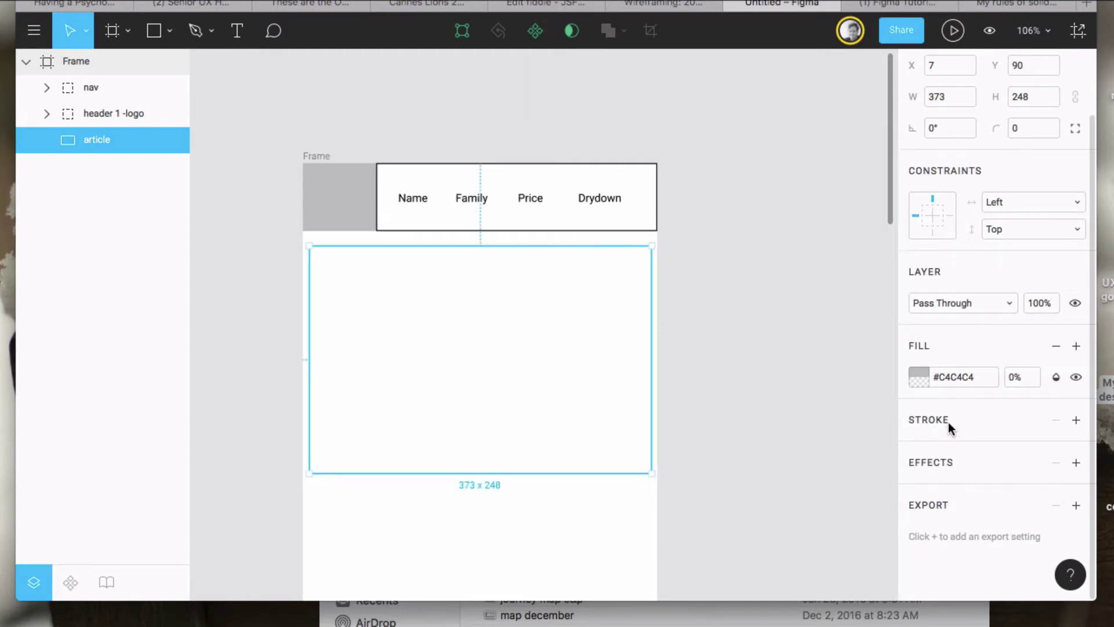
click(1076, 420)
click(760, 378)
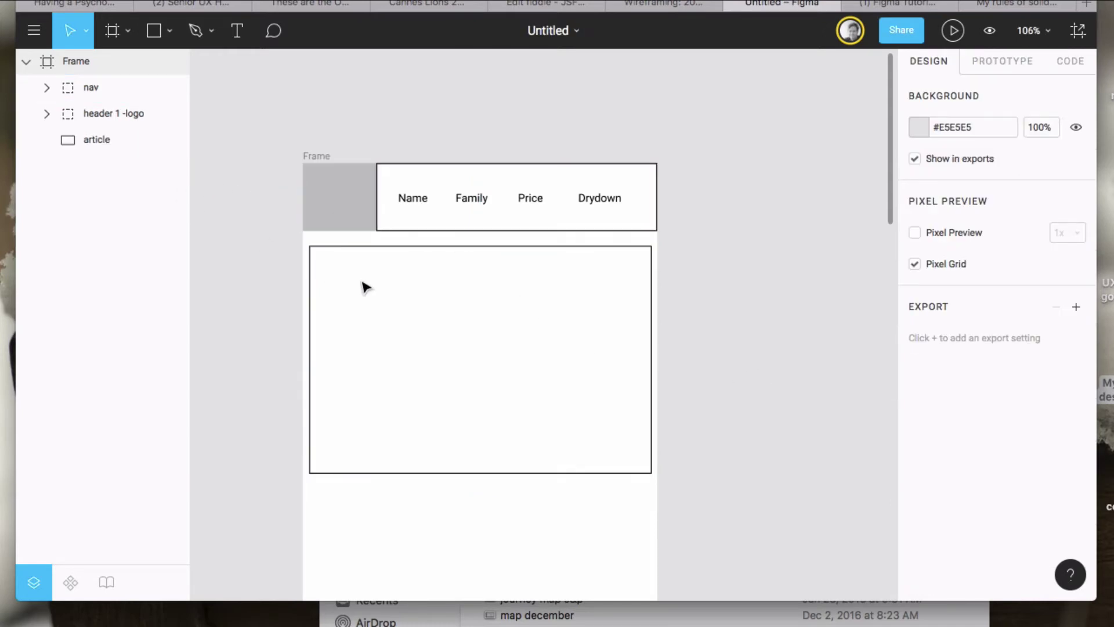
Step: Draw a rectangle about 132 x 226 inside the right side of the article outline
click(154, 40)
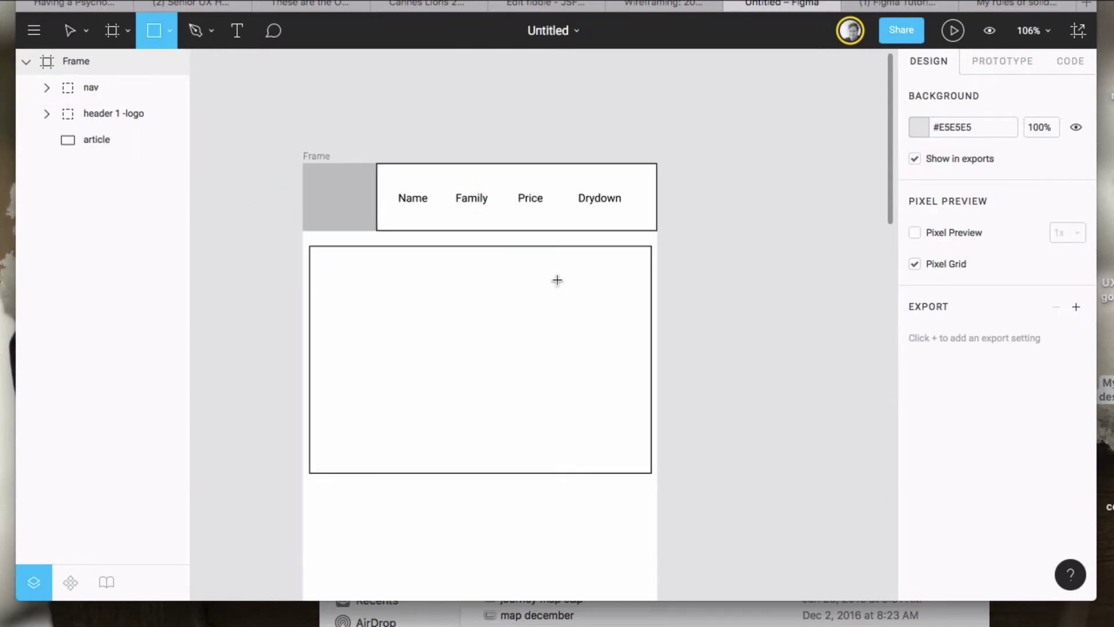
drag(525, 258, 644, 464)
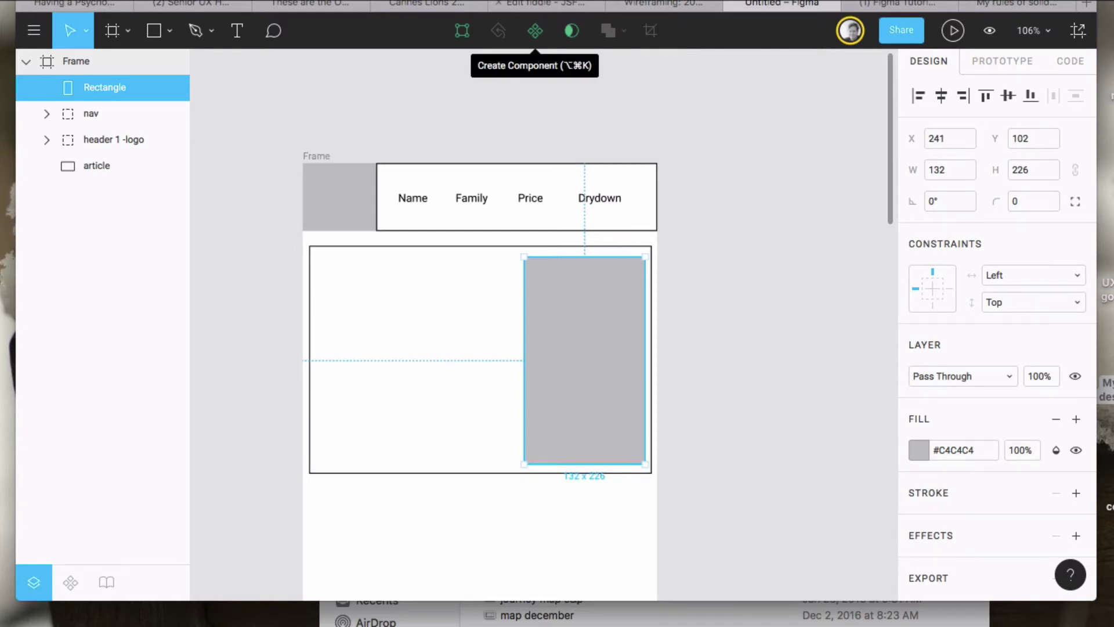
Step: Look up the aside's header wording in JSFiddle and add the text "Top note" inside the tall grey rectangle in Figma
click(547, 5)
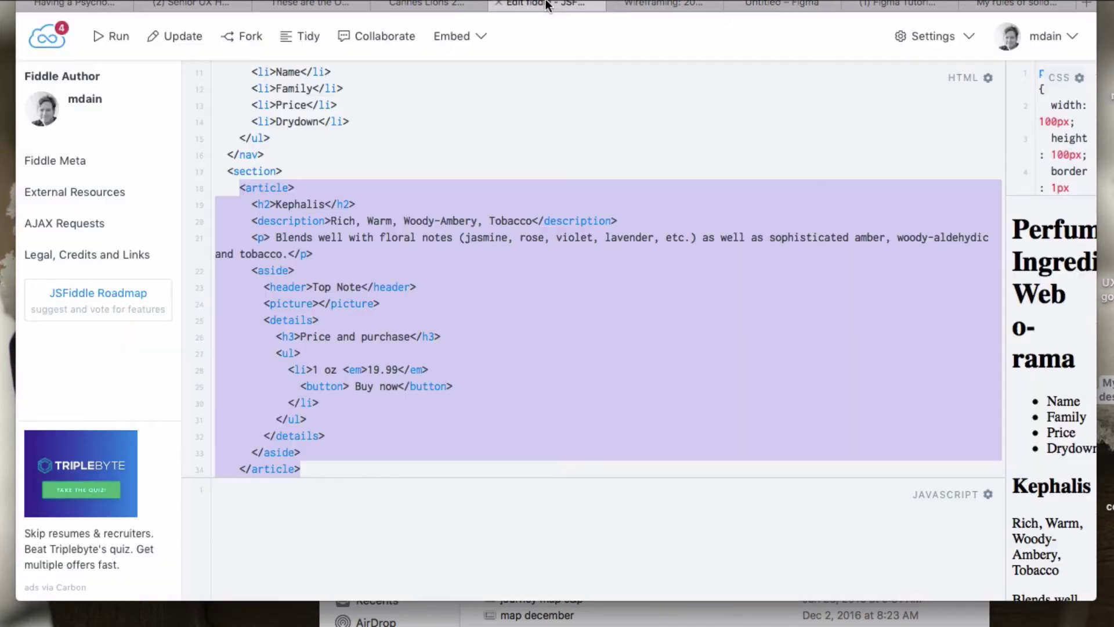
click(358, 286)
drag(321, 288, 360, 289)
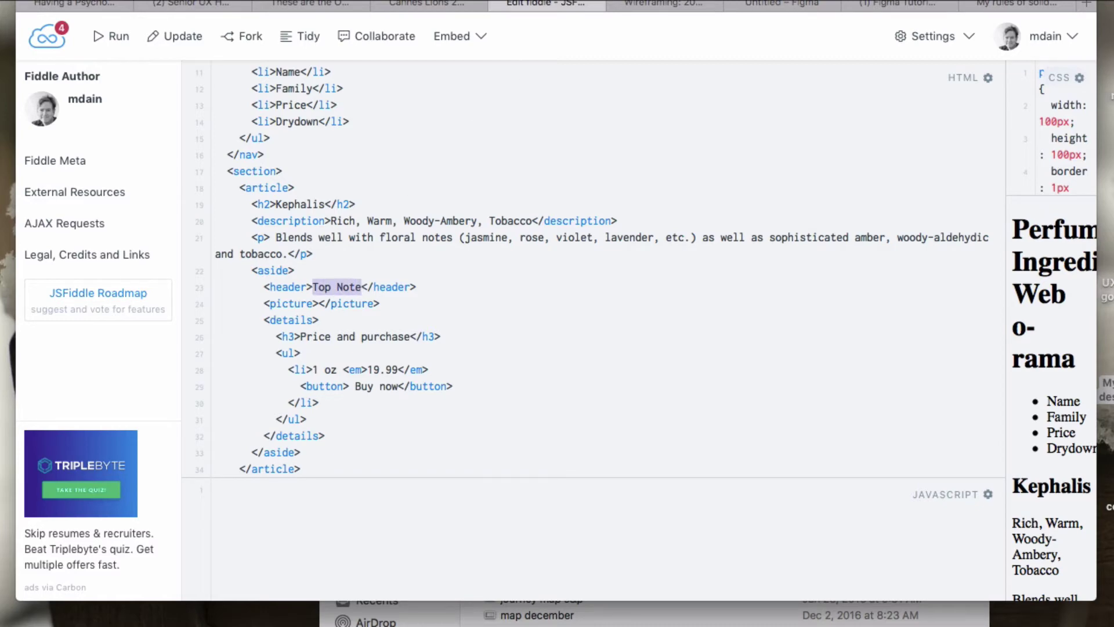
click(789, 7)
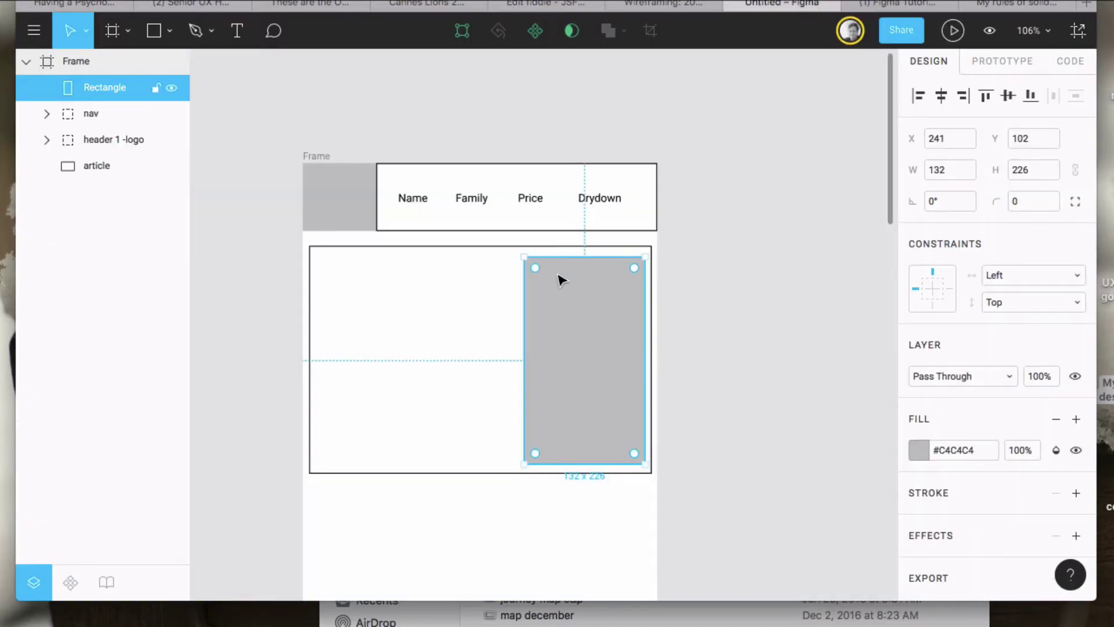
click(723, 267)
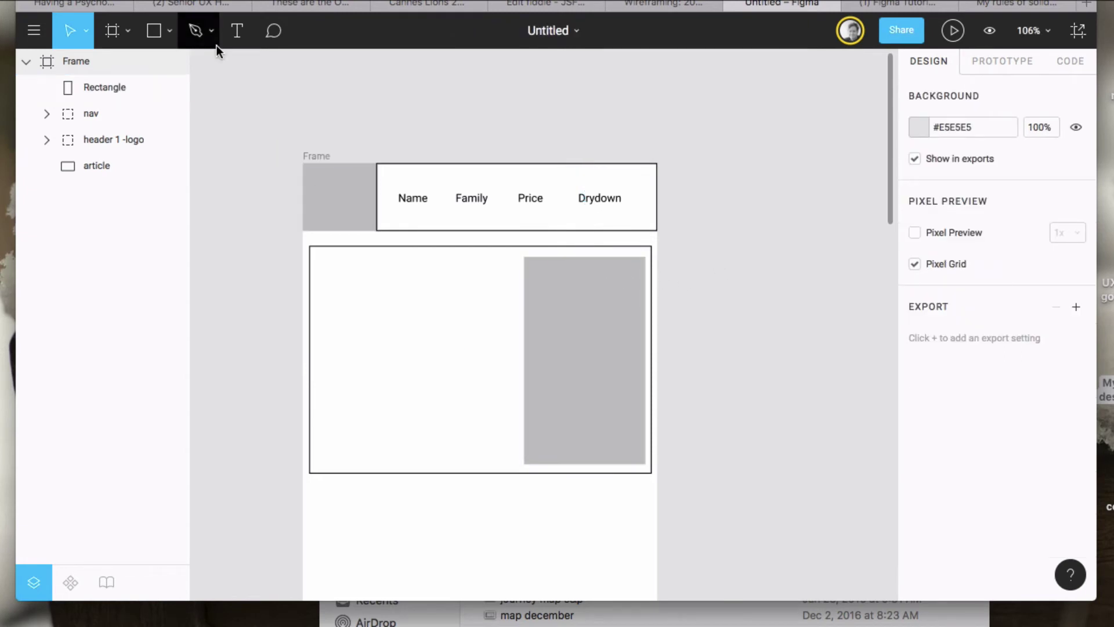
click(236, 30)
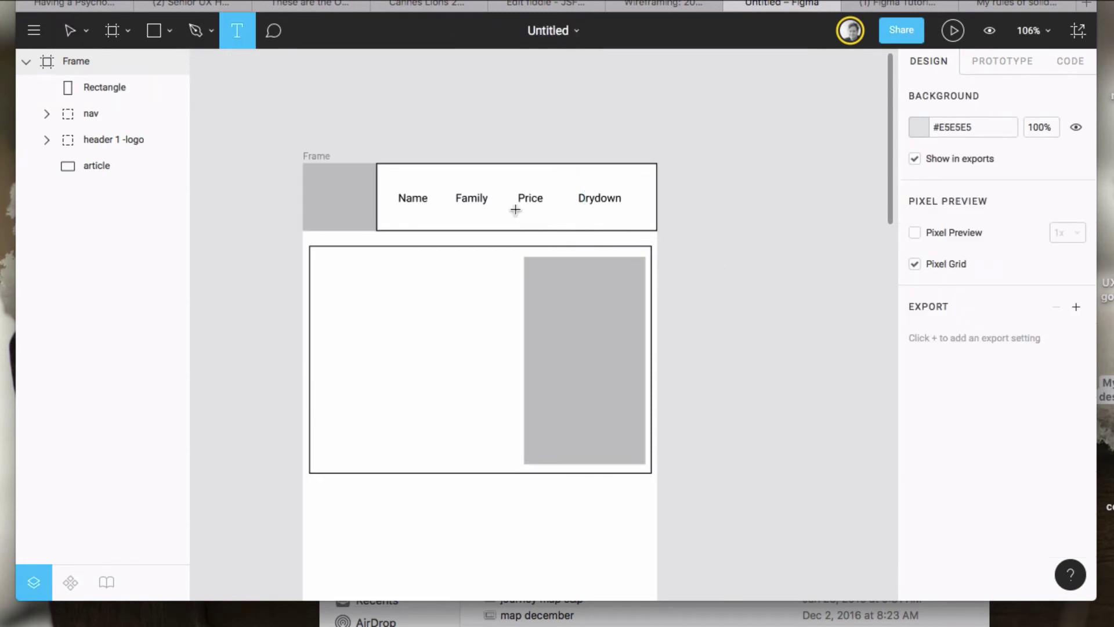
click(544, 279)
text(Top note)
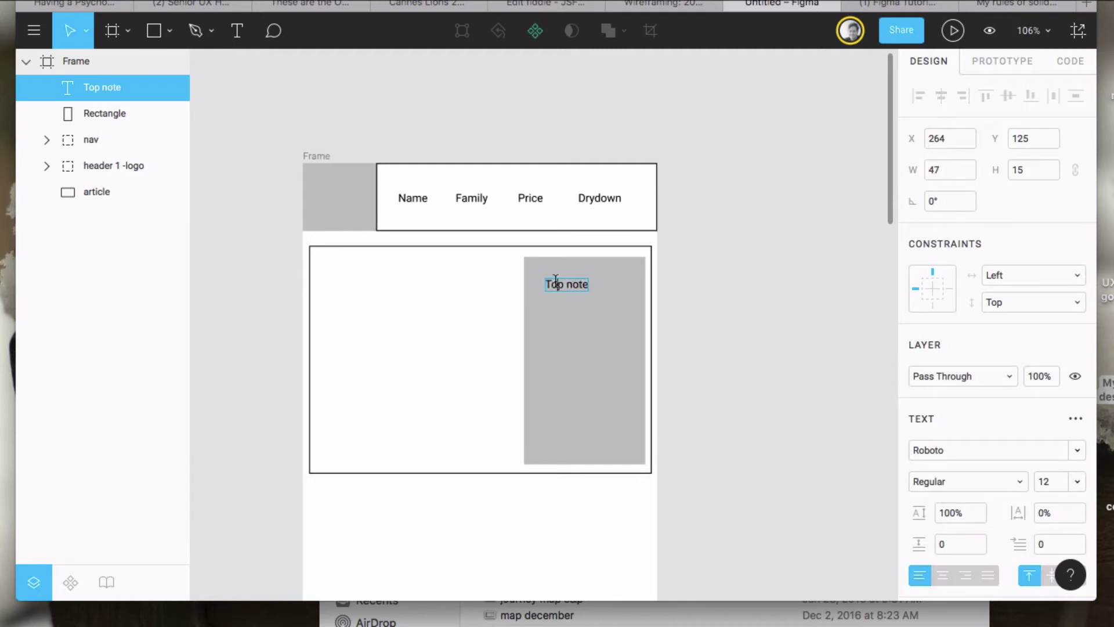
Step: Replace the "Top note" text with "Woody" and move it to X 289, Y 182, centred in the tall grey rectangle
text(WOOD)
key(BackSpace)
key(BackSpace)
text(dy)
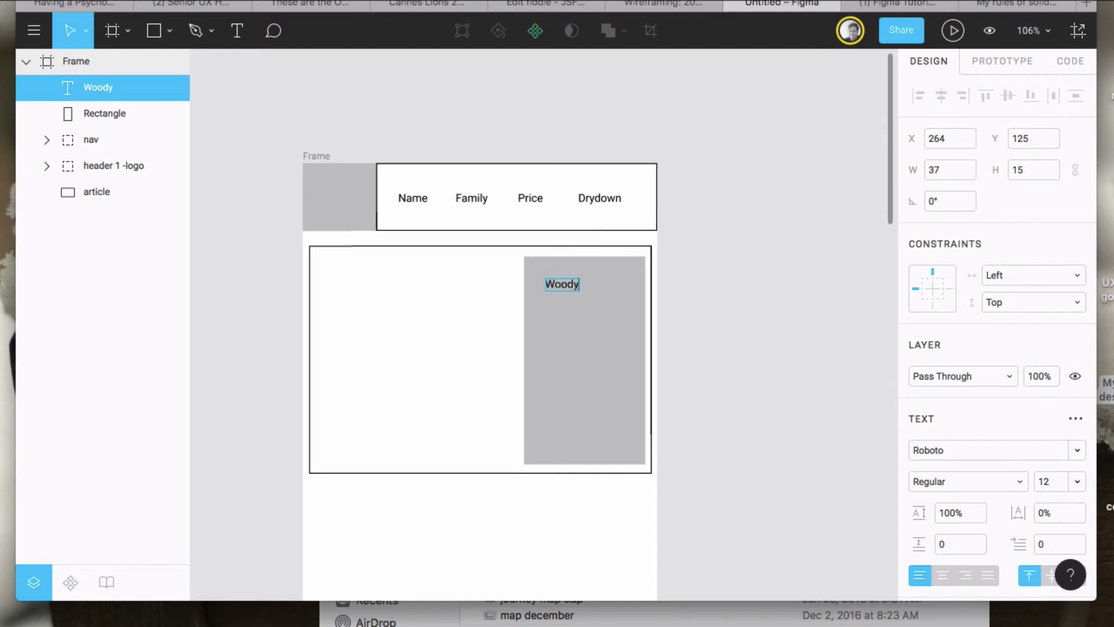
key(Escape)
drag(562, 287, 584, 336)
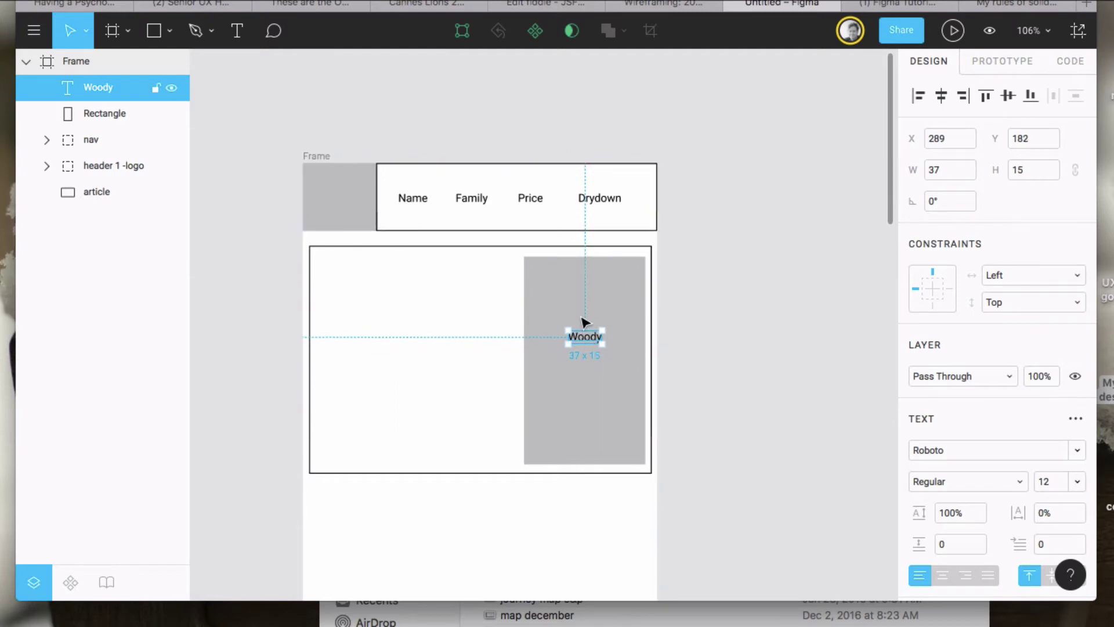
Step: Draw a rectangle about 96 x 66 above the Woody text inside the tall grey rectangle
click(154, 33)
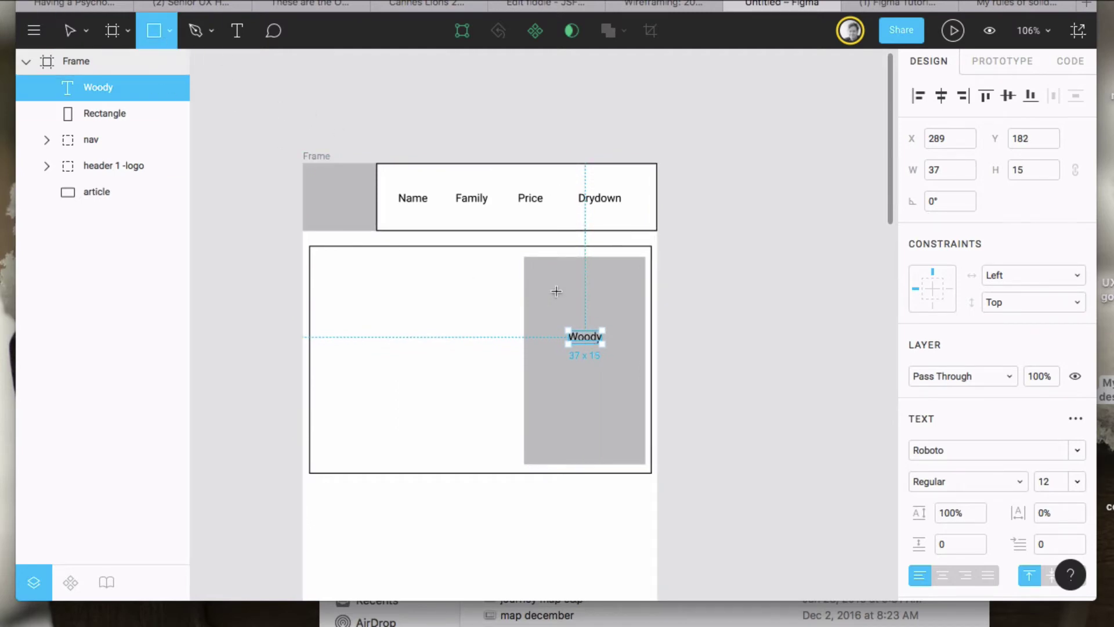
drag(542, 266, 628, 323)
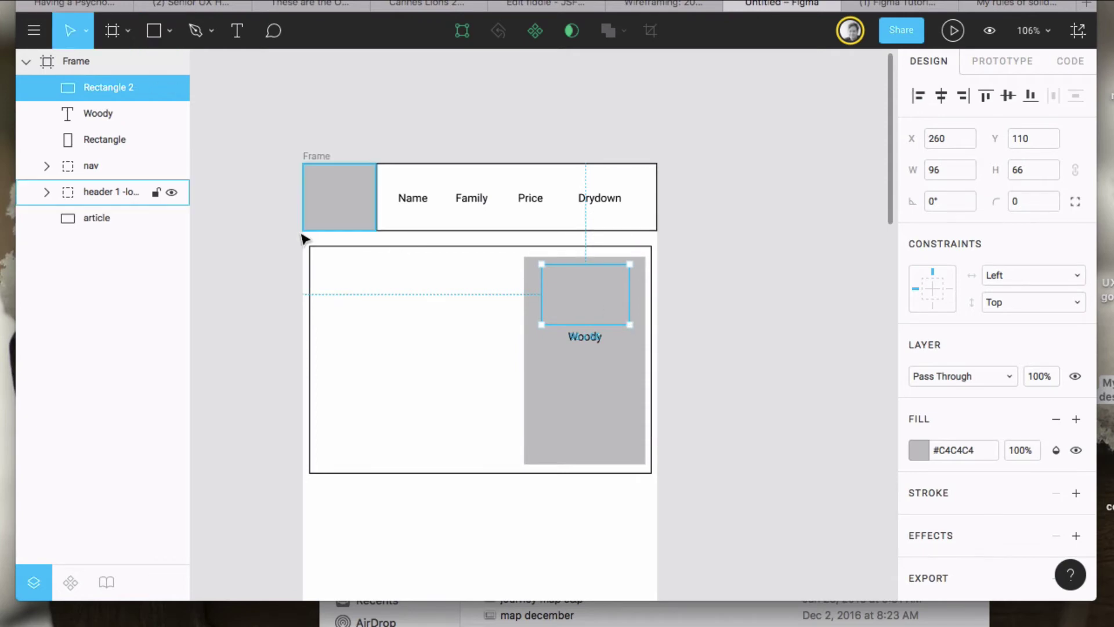
Step: Try to draw a diagonal line with the Pen tool across the small rectangle above the Woody text
click(196, 31)
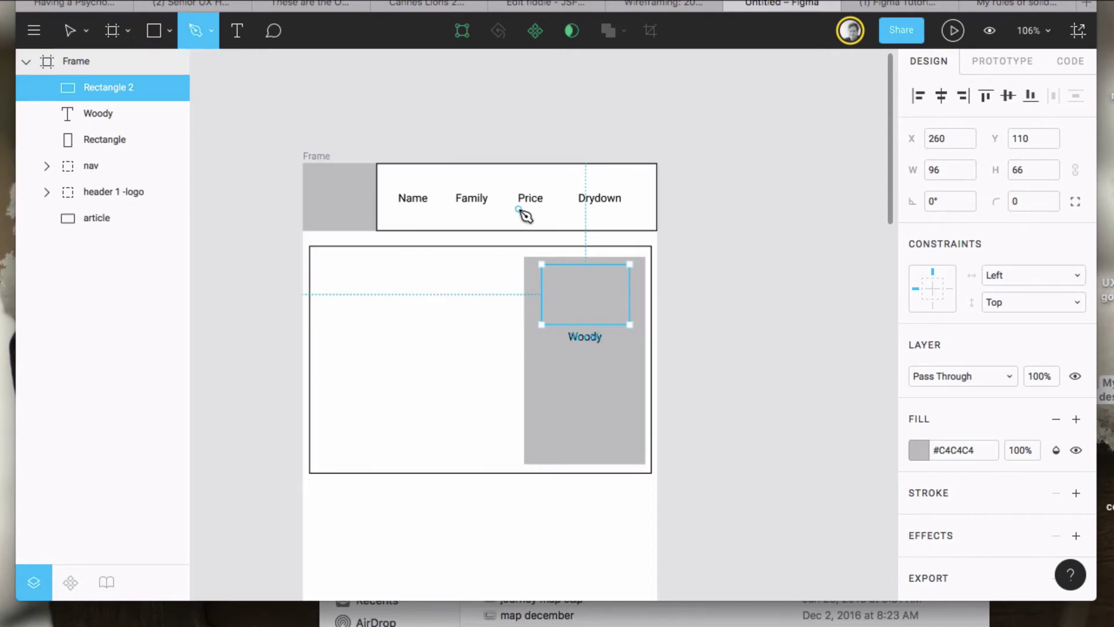
click(543, 267)
mouse_move(621, 319)
mouse_down()
mouse_move(639, 286)
mouse_move(630, 326)
mouse_up()
key(Escape)
key(BackSpace)
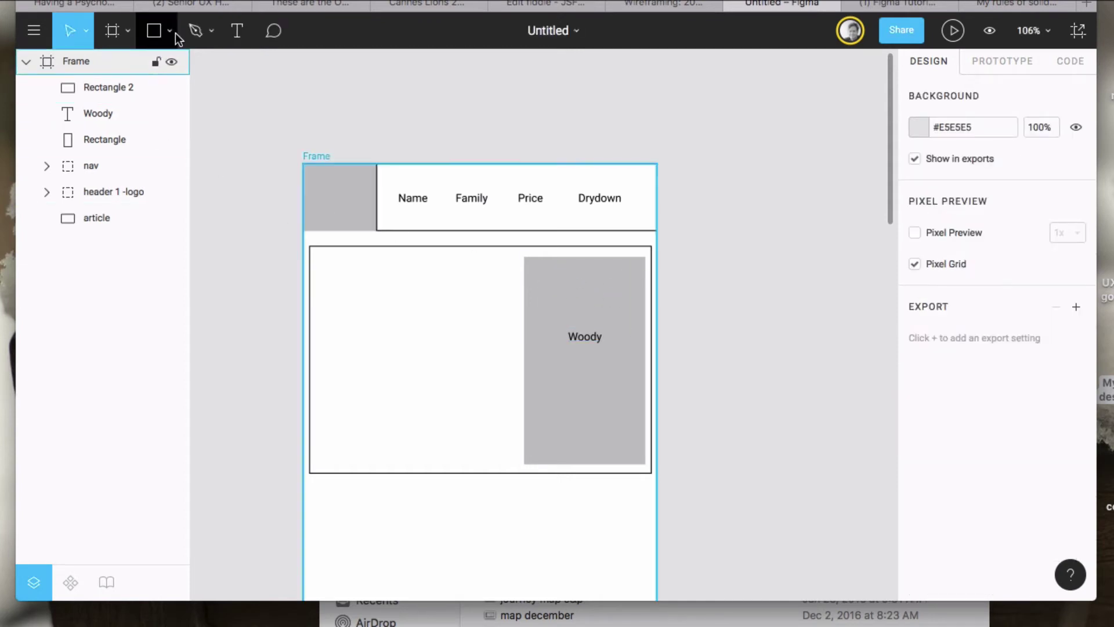
click(196, 31)
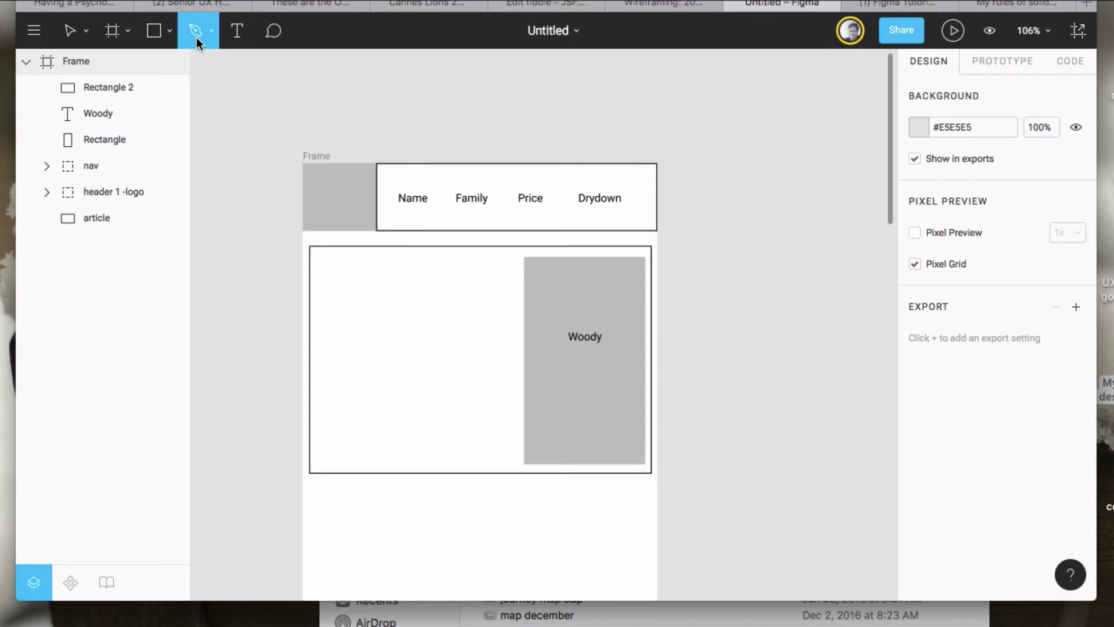
click(542, 271)
click(633, 329)
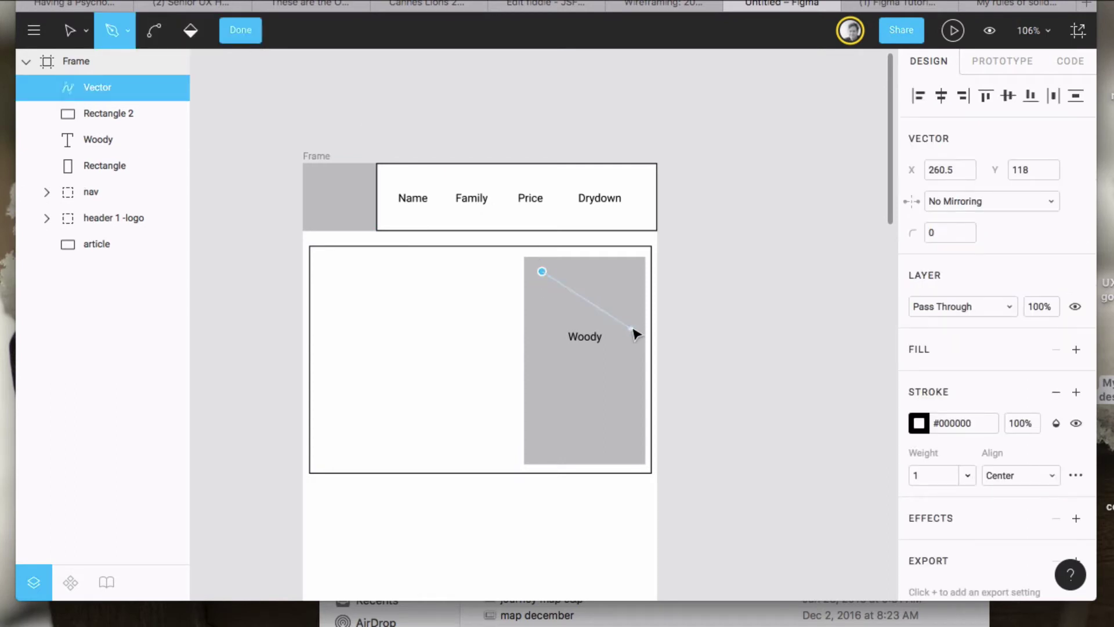
key(Delete)
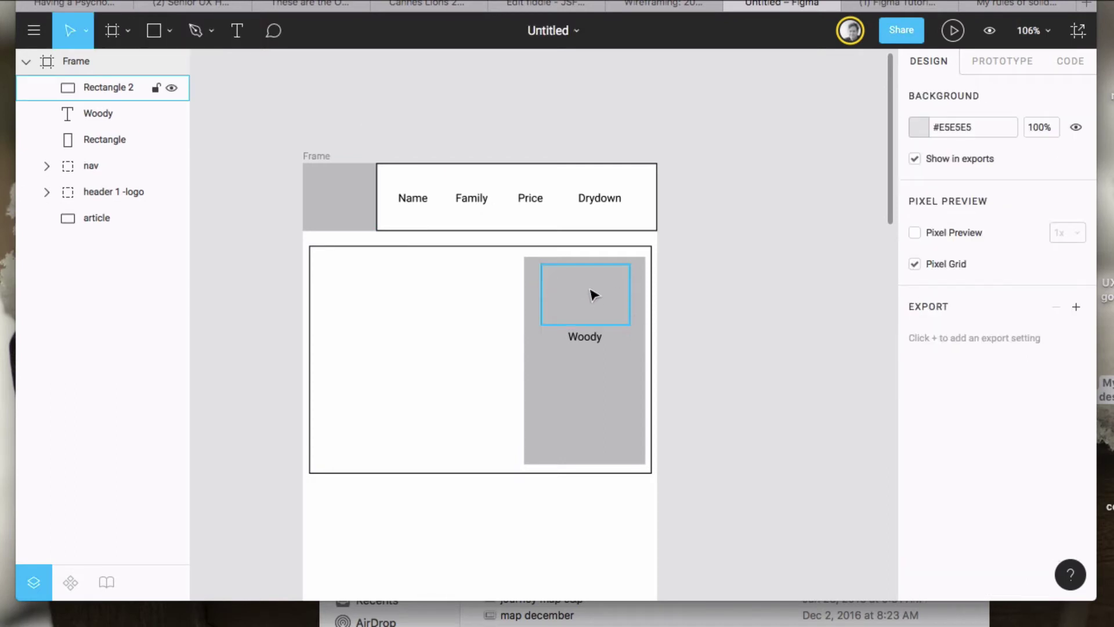
Step: Draw two crossing diagonal lines between opposite corners of the small rectangle above the Woody text with the Line tool
click(581, 295)
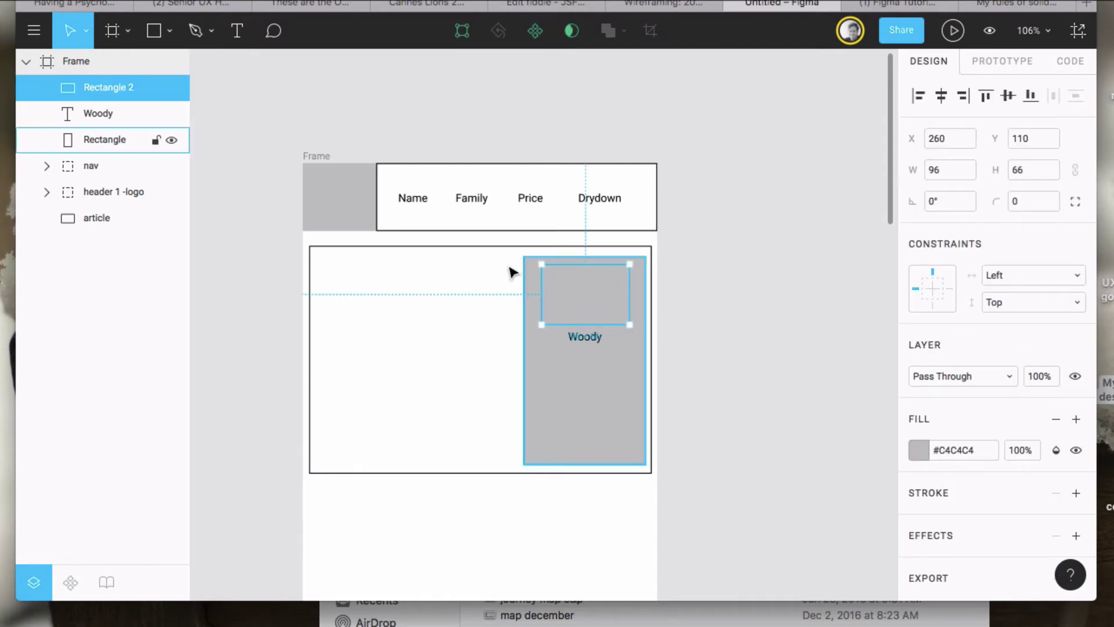
click(198, 32)
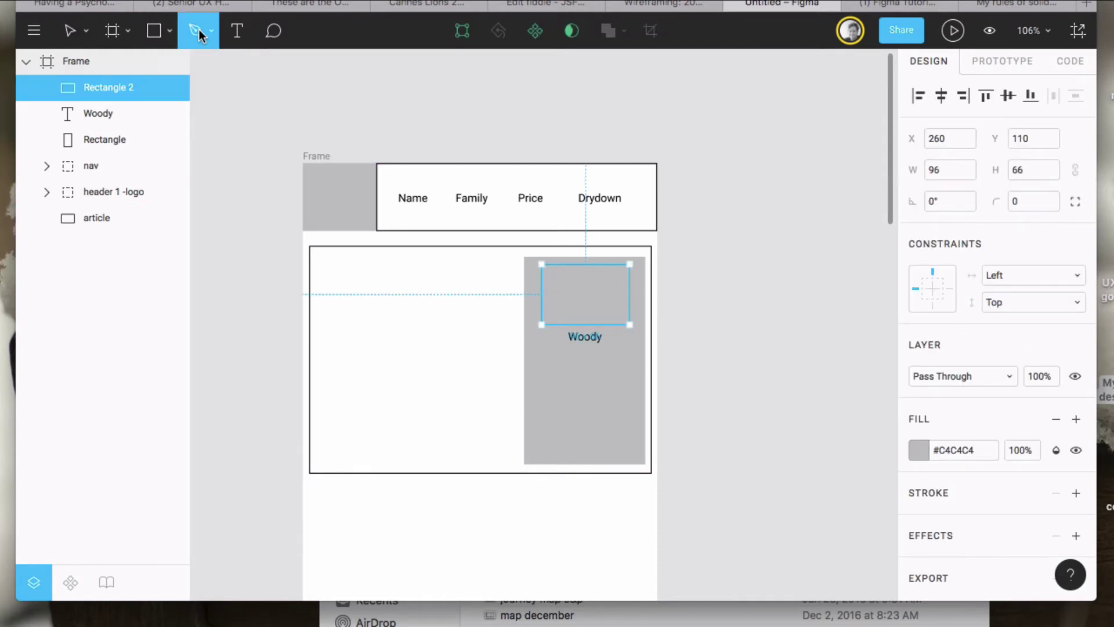
click(168, 32)
click(158, 93)
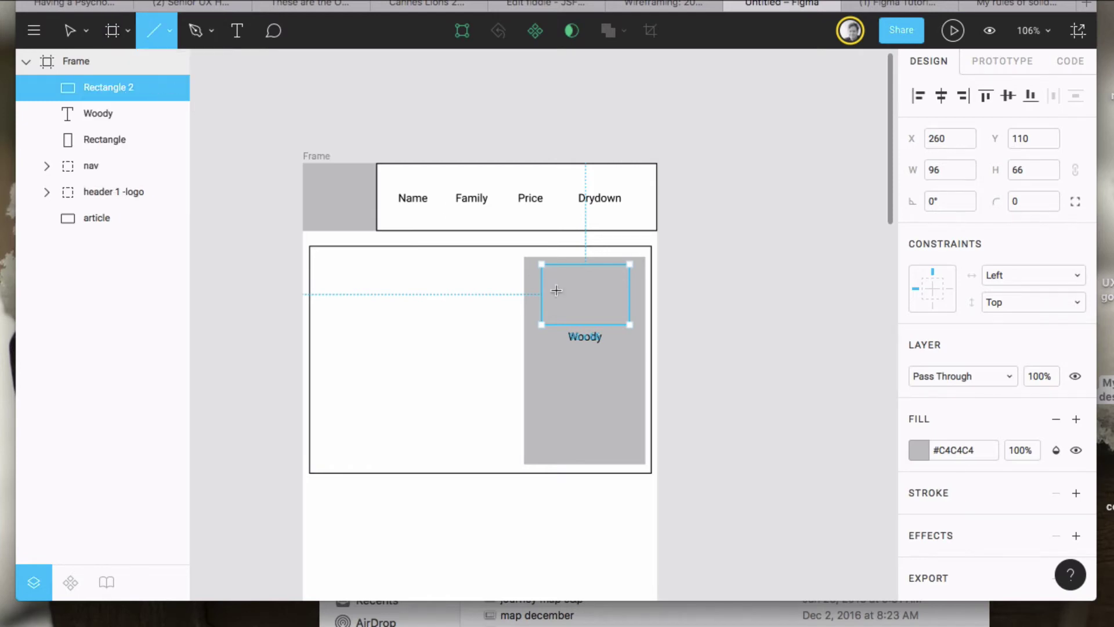
drag(544, 263, 631, 325)
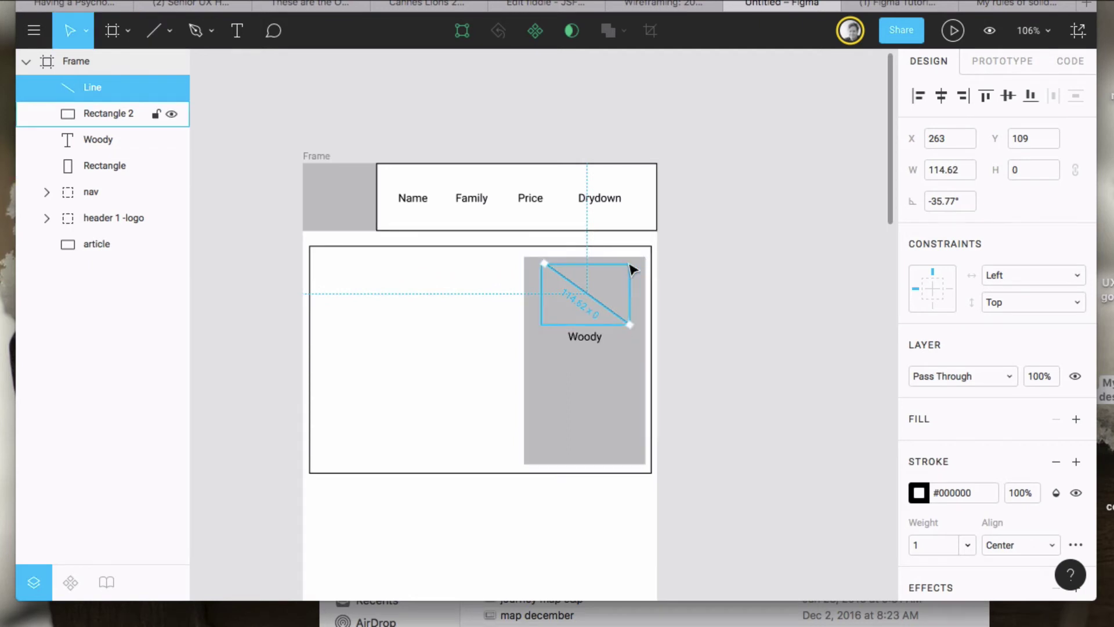
click(154, 32)
drag(632, 266, 549, 323)
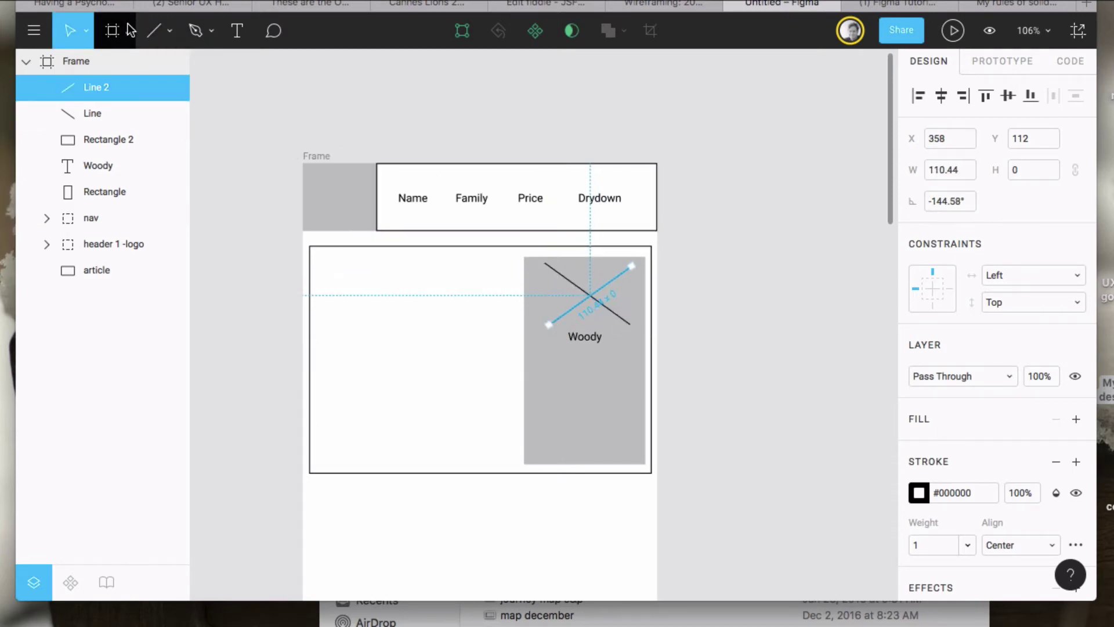
Step: Draw a rectangle about 100 x 67 over the crossed lines above the Woody text and add a stroke to it
click(167, 30)
click(154, 69)
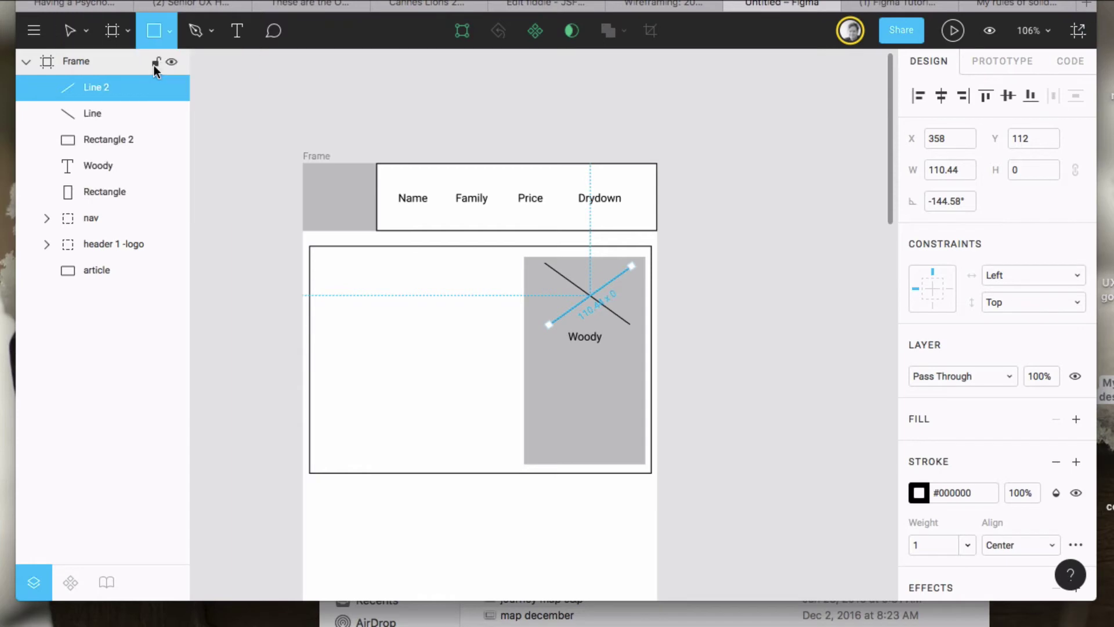
mouse_move(540, 263)
mouse_down()
mouse_move(584, 312)
mouse_move(633, 325)
mouse_up()
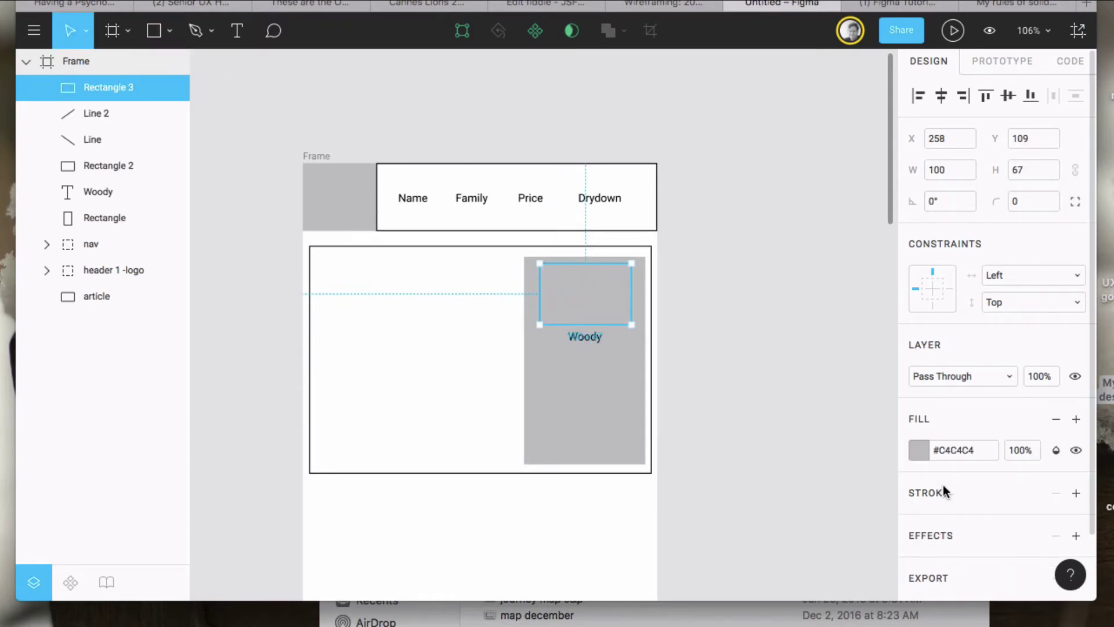
click(1076, 493)
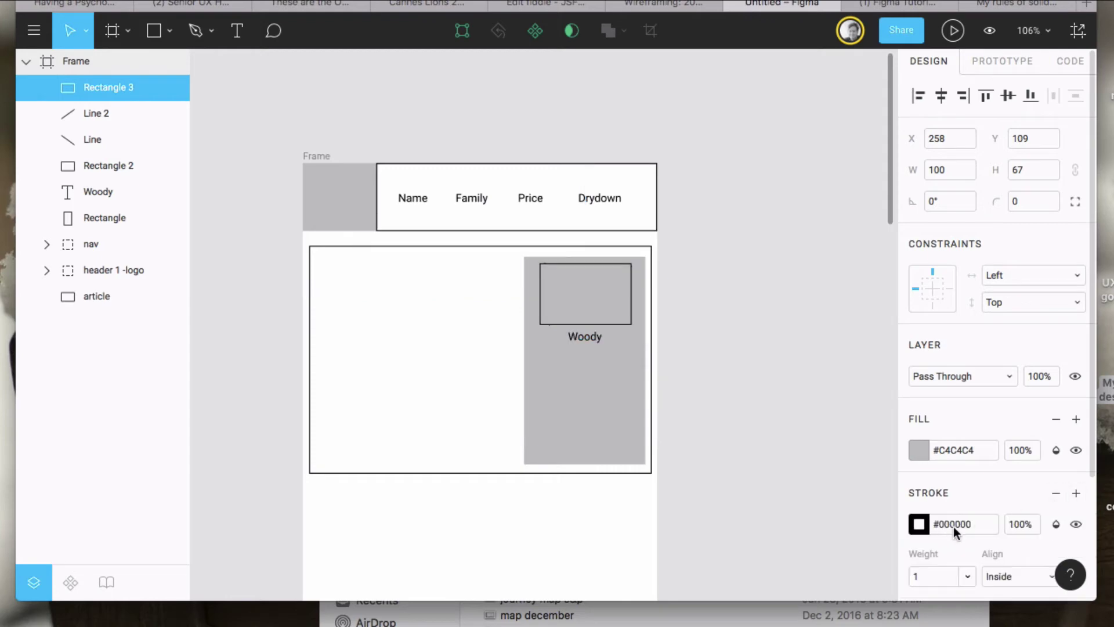
Step: Set the fill opacity of the new outlined rectangle above the Woody text to 0%
click(944, 449)
click(990, 490)
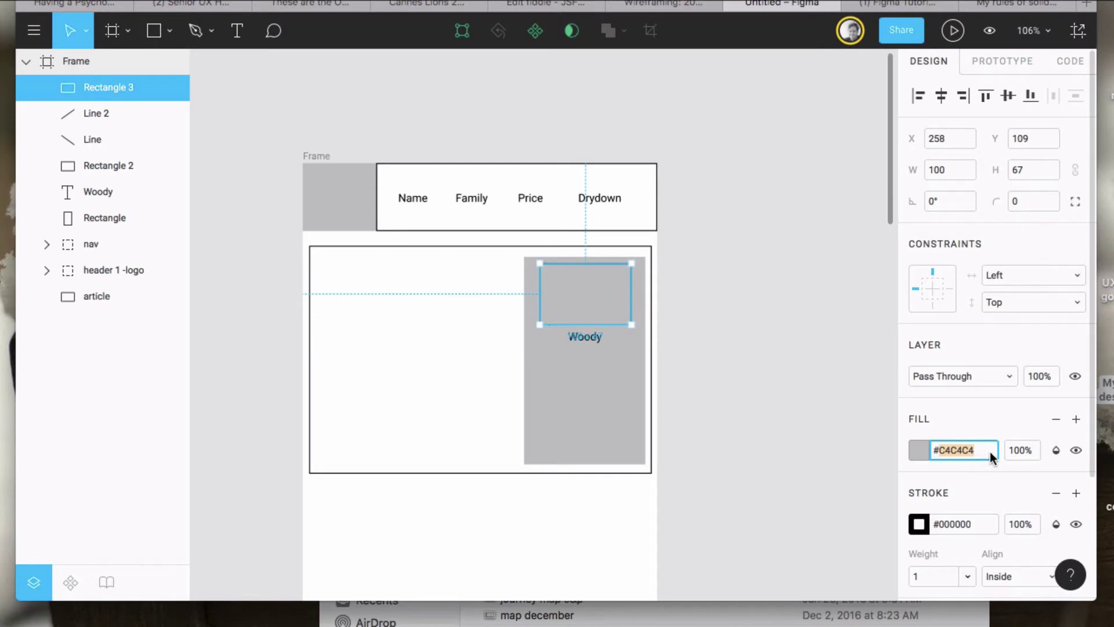
click(915, 448)
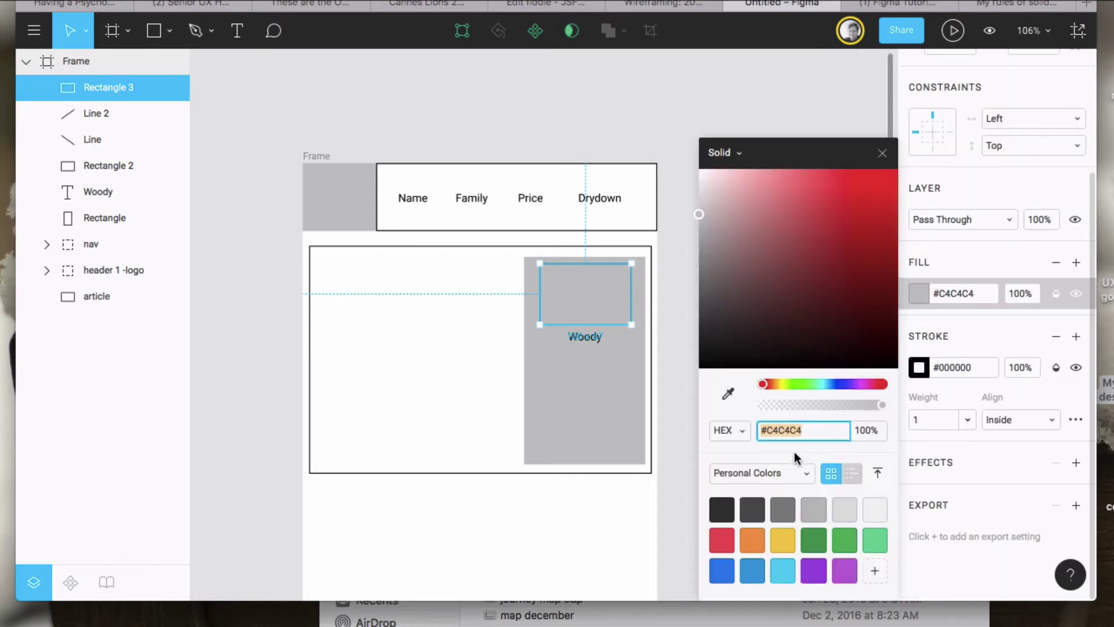
drag(880, 406, 754, 404)
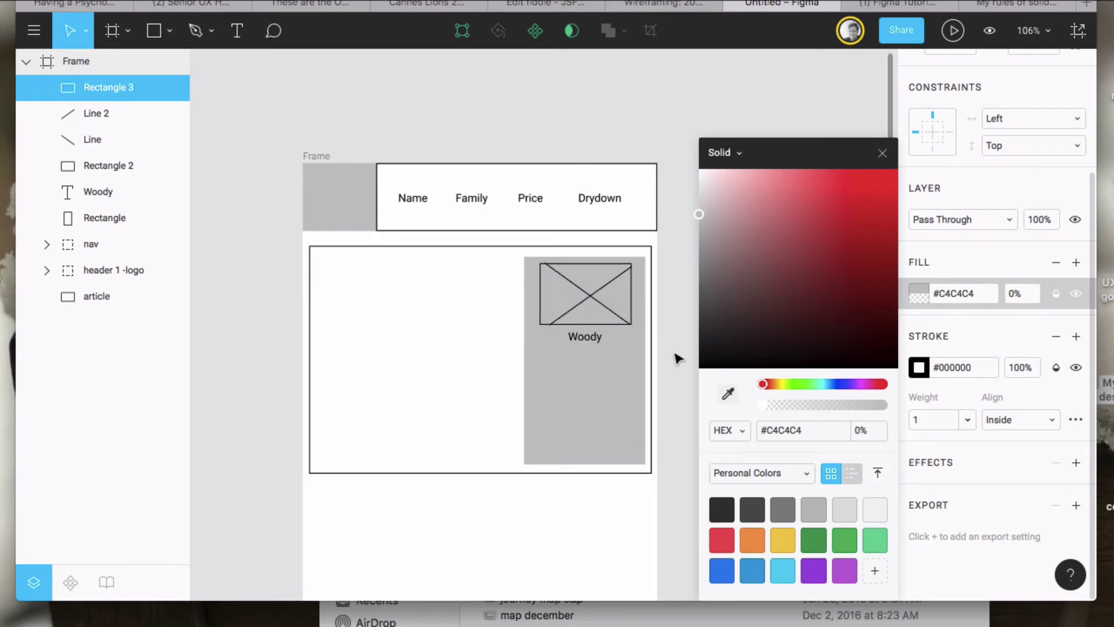
click(465, 299)
Step: Extend the ends of the two crossed diagonal lines to meet the outlined rectangle's corners
click(553, 319)
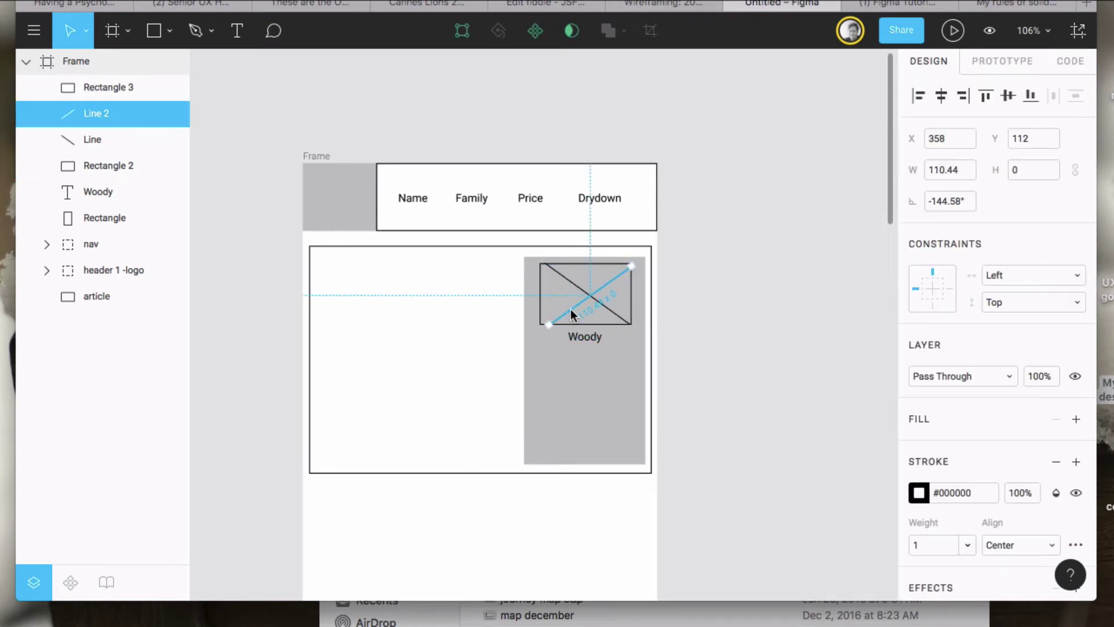
drag(548, 321, 539, 325)
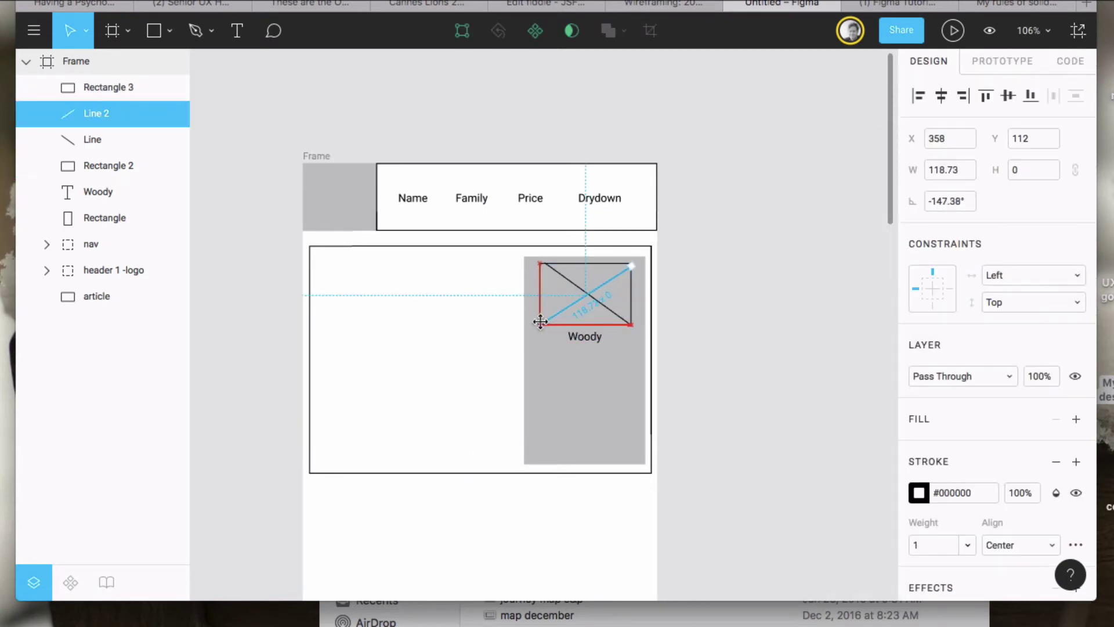
click(559, 275)
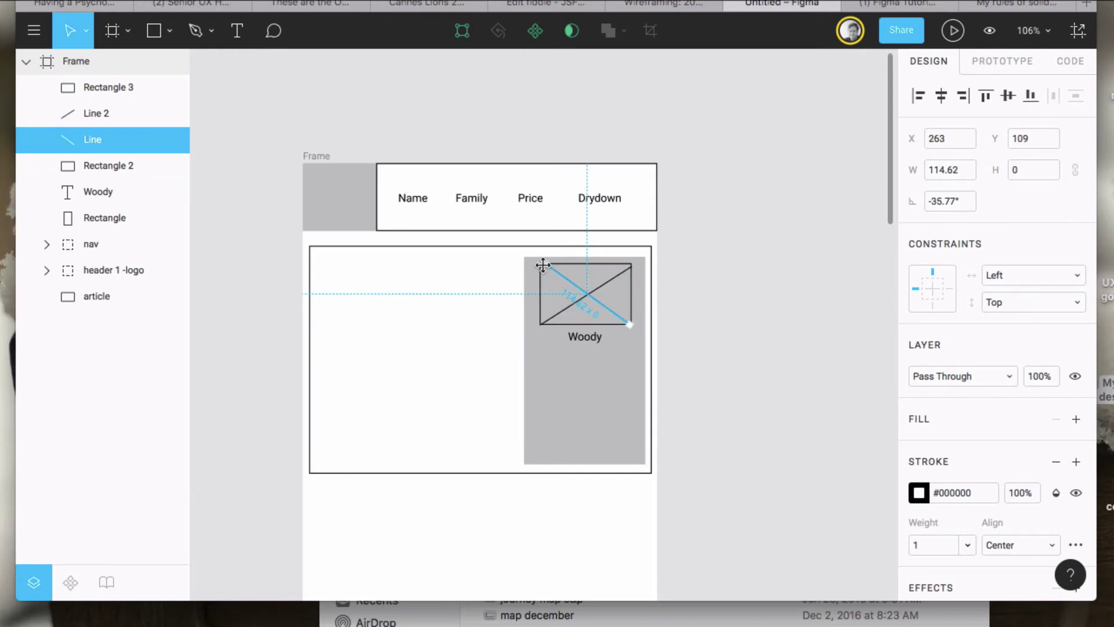
Step: Group Rectangle 3 with the two diagonal lines and rename the group "picture"
click(617, 282)
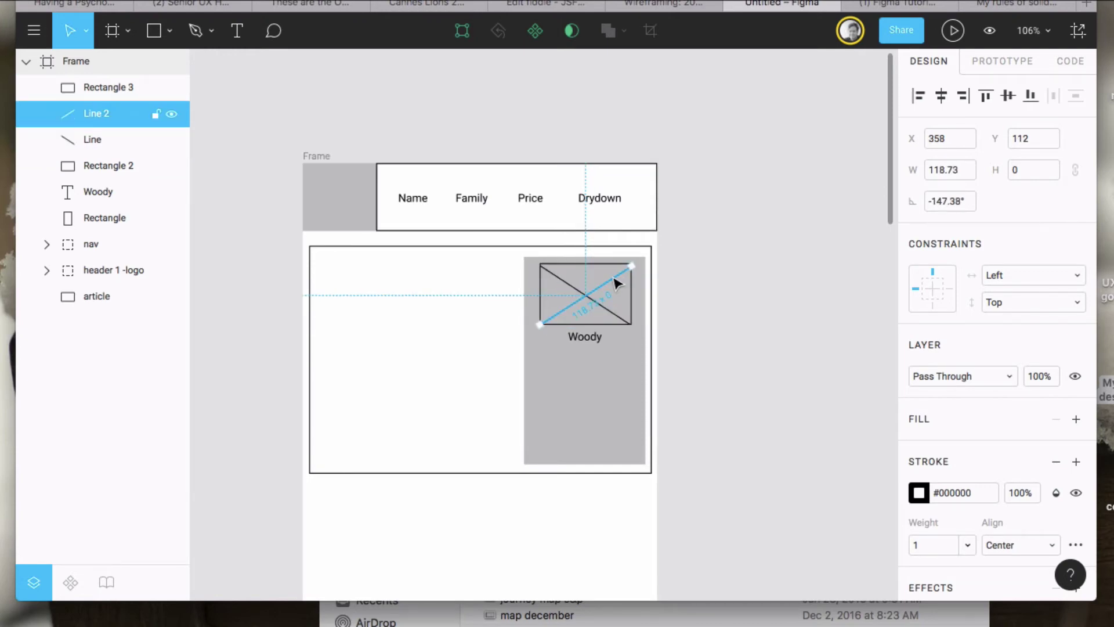
shift+click(603, 308)
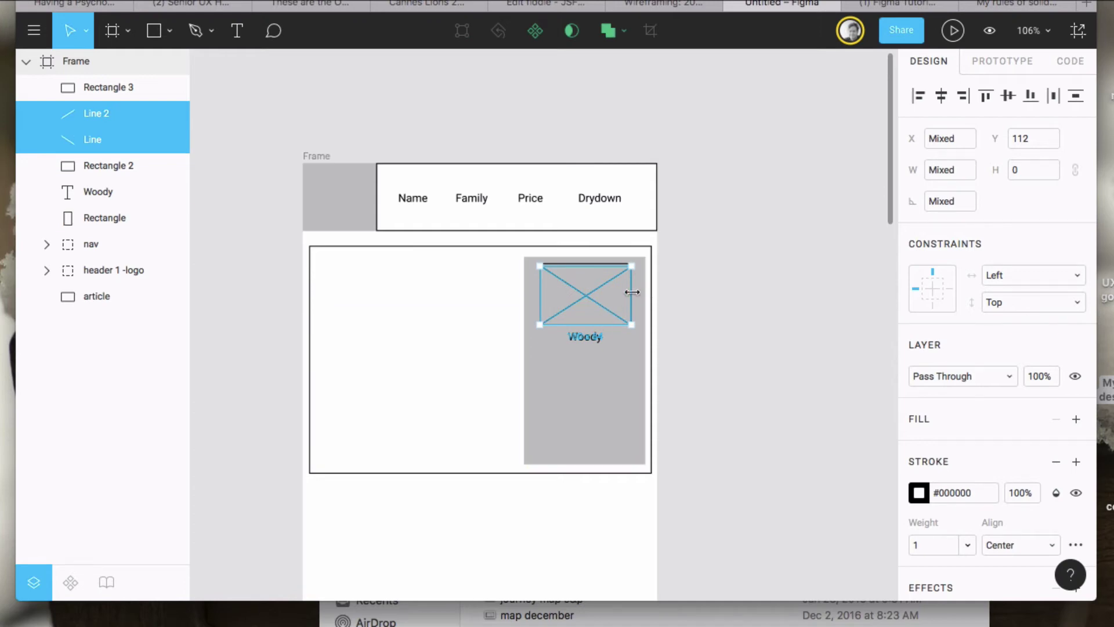
click(102, 93)
shift+click(99, 116)
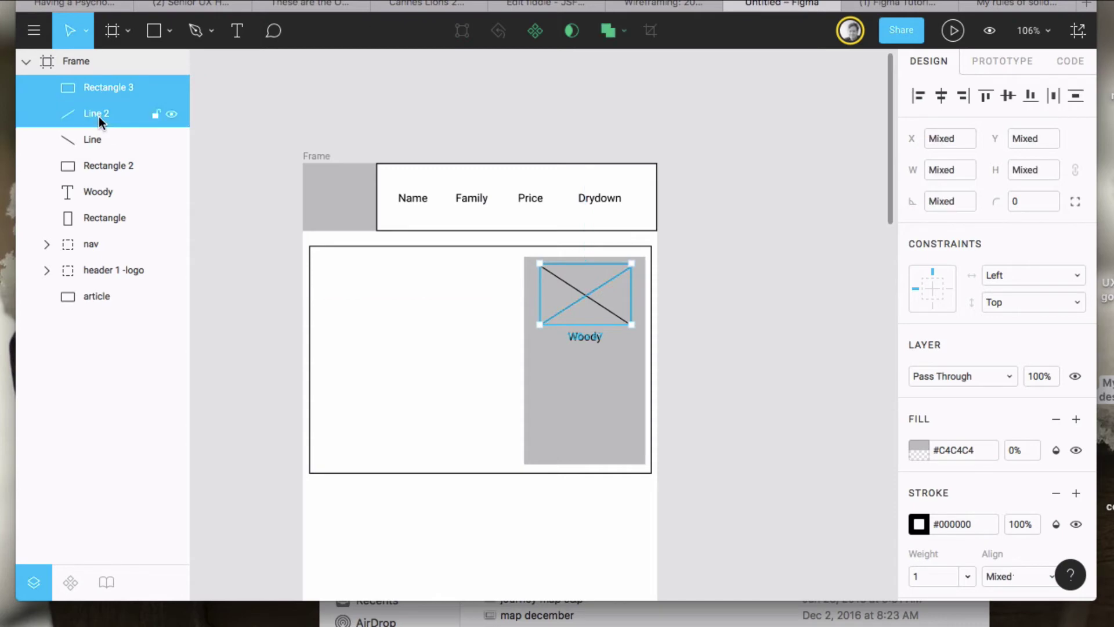
shift+click(99, 144)
key(super+g)
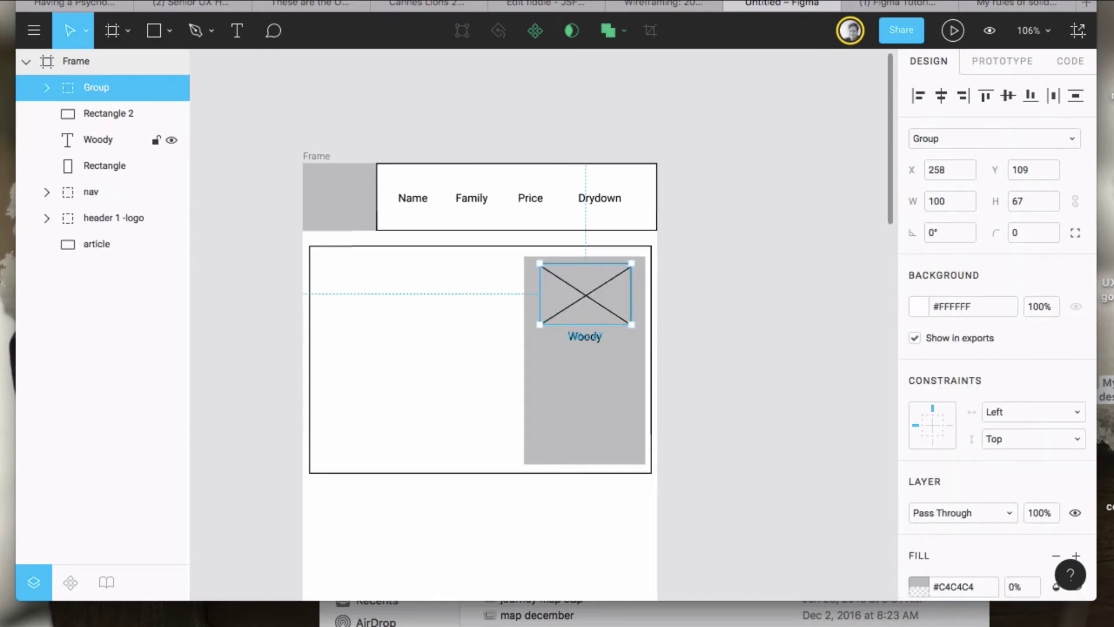
double_click(102, 84)
text(picture)
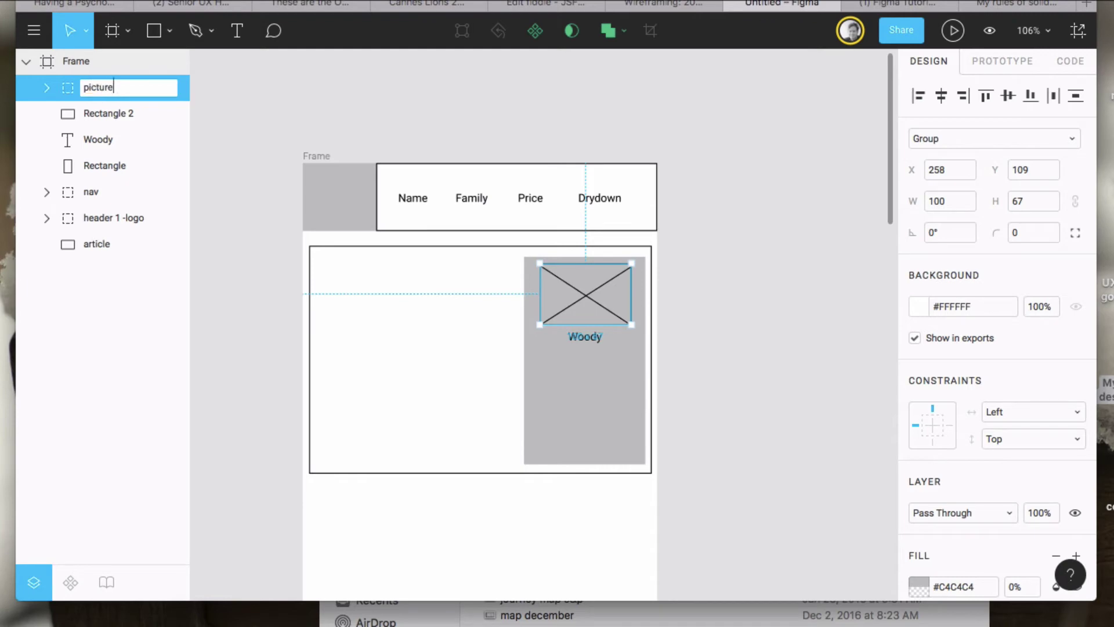
click(233, 299)
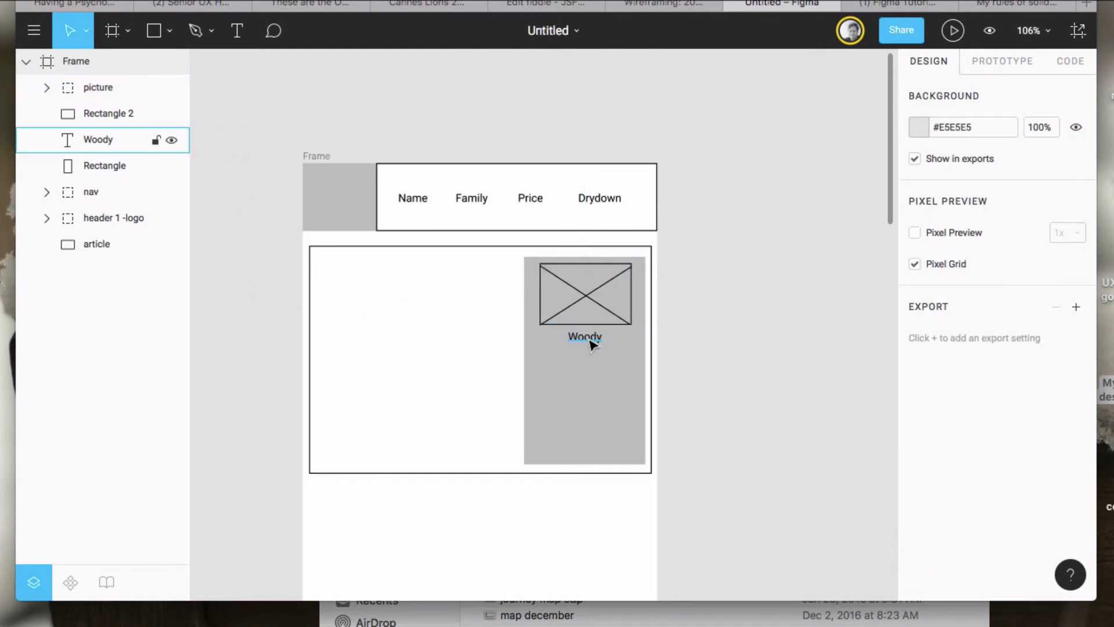
Step: Look up the wording of the h3 heading in the aside's details in JSFiddle, returning to the Figma wireframe
click(536, 5)
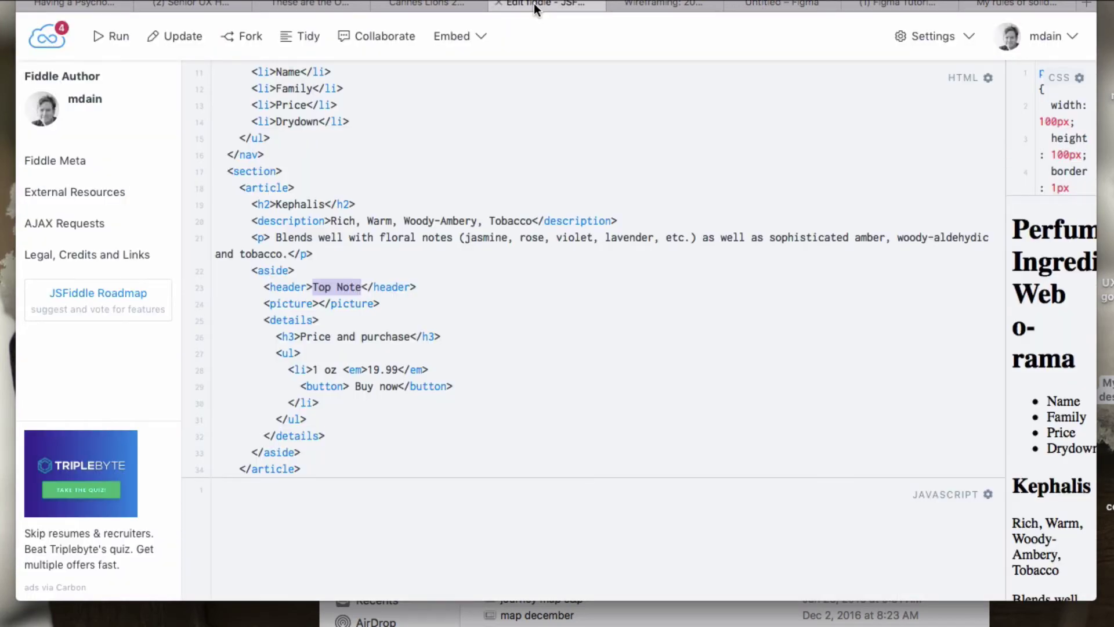
drag(410, 336, 301, 335)
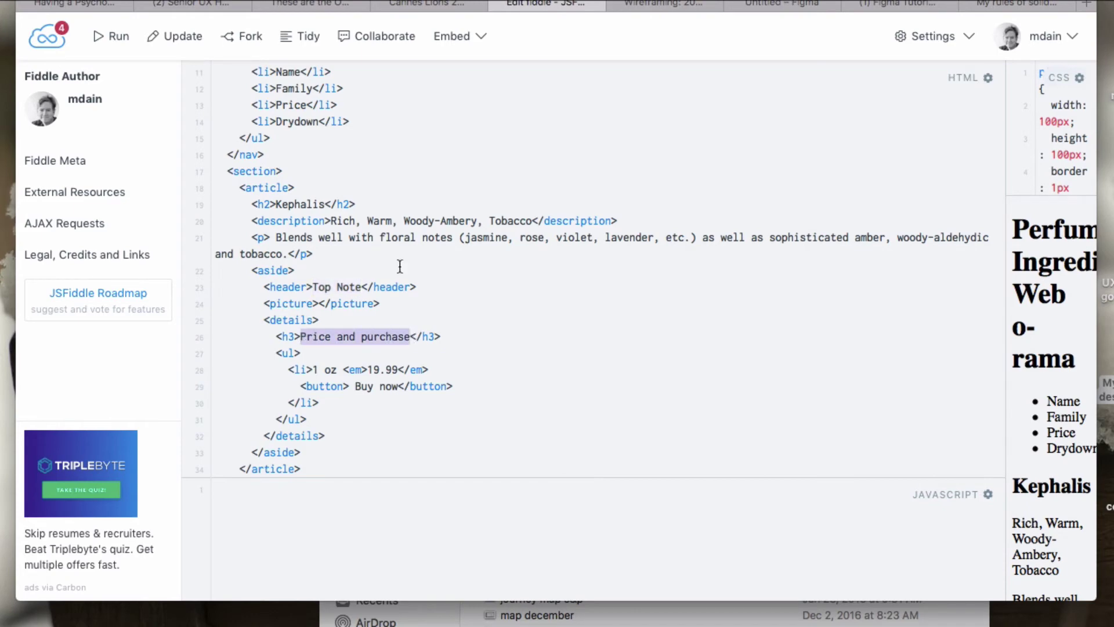
click(778, 4)
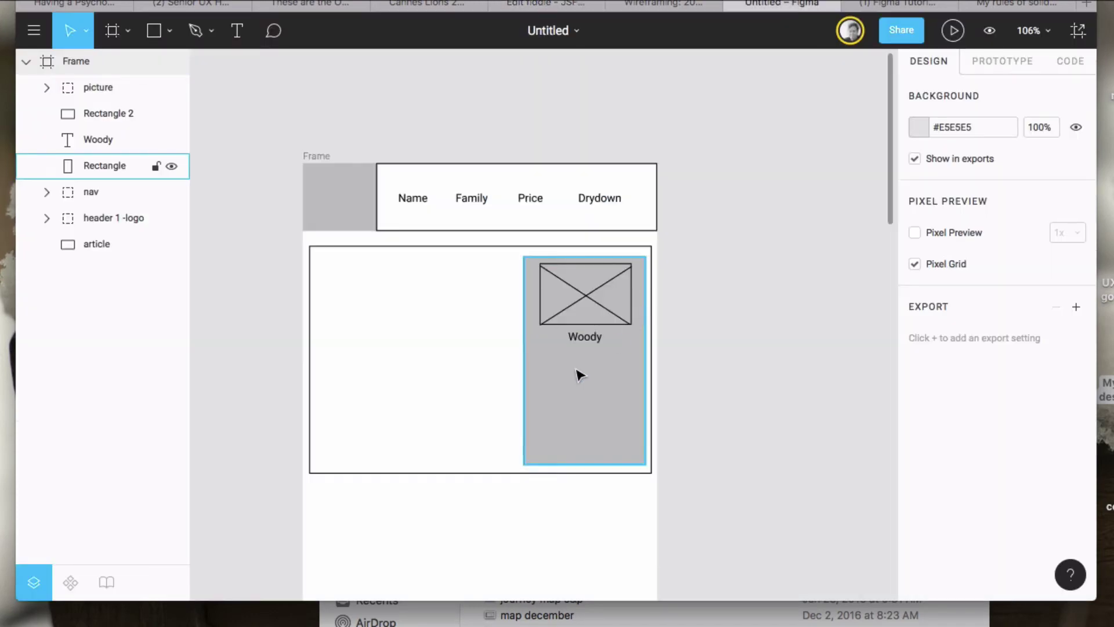
Step: Add the text "Price and purchase" below Woody at X 257, Y 212, and place two copies of it underneath
click(236, 34)
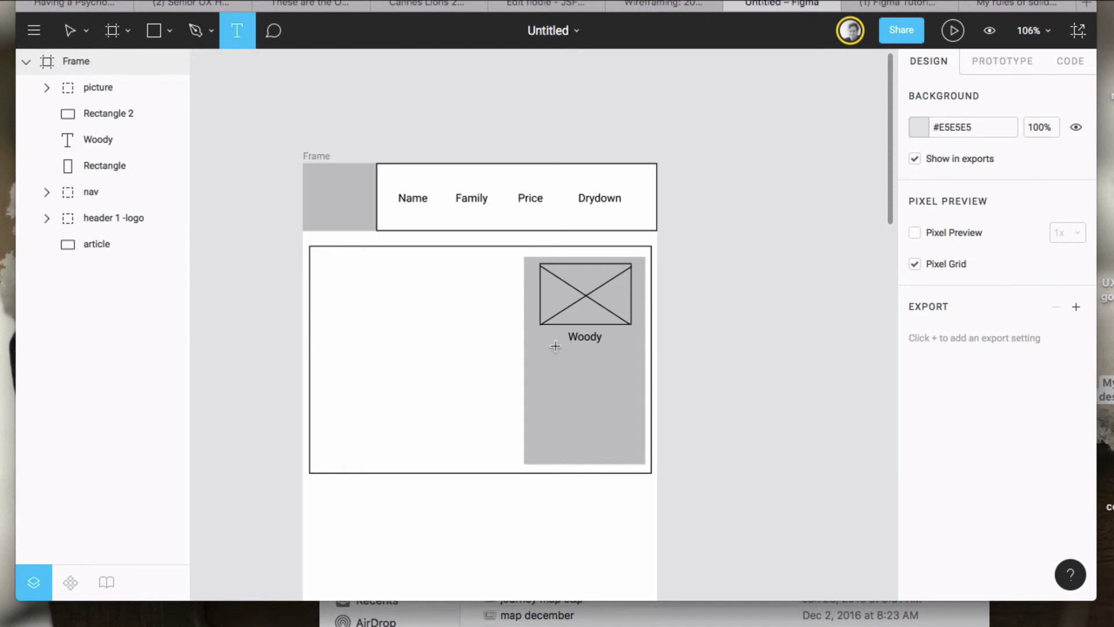
click(545, 376)
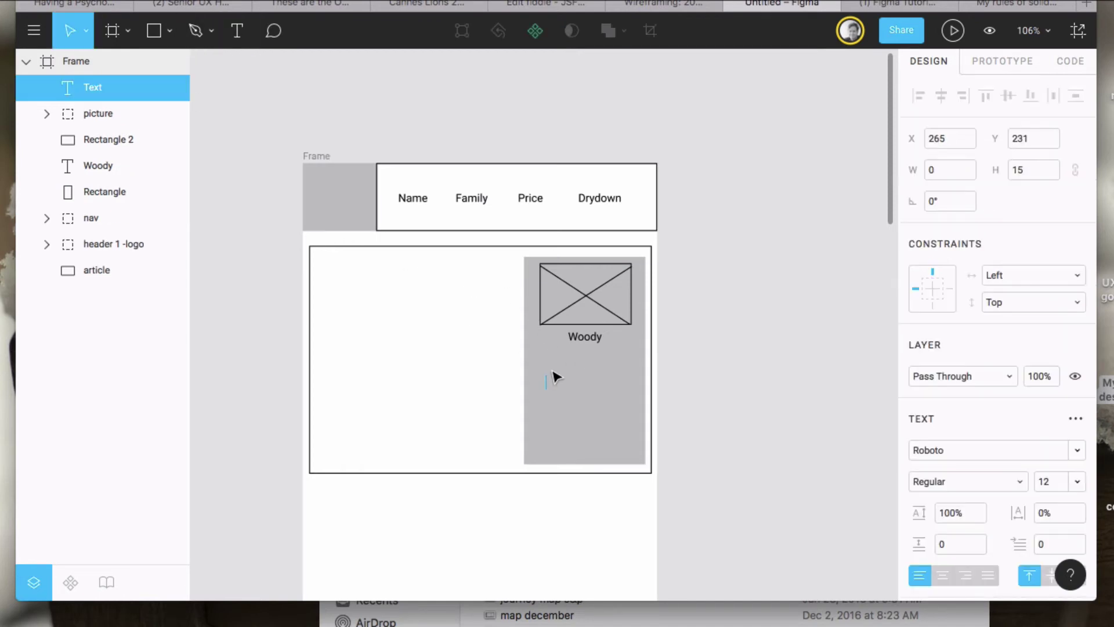
text(Price and purchase)
key(Escape)
drag(611, 390, 602, 368)
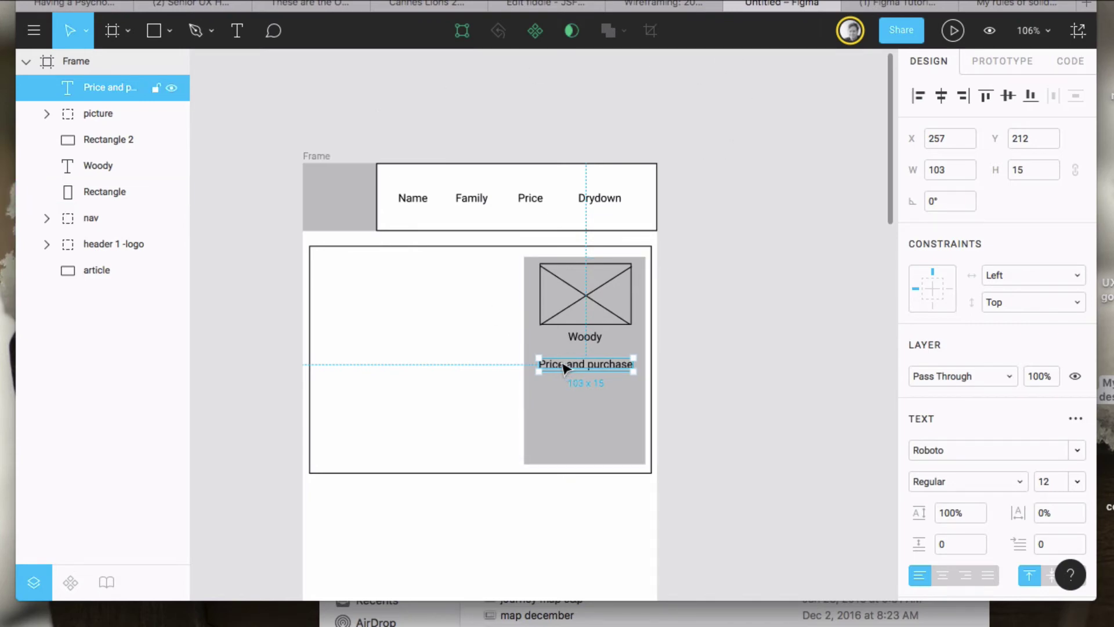
drag(563, 368, 561, 406)
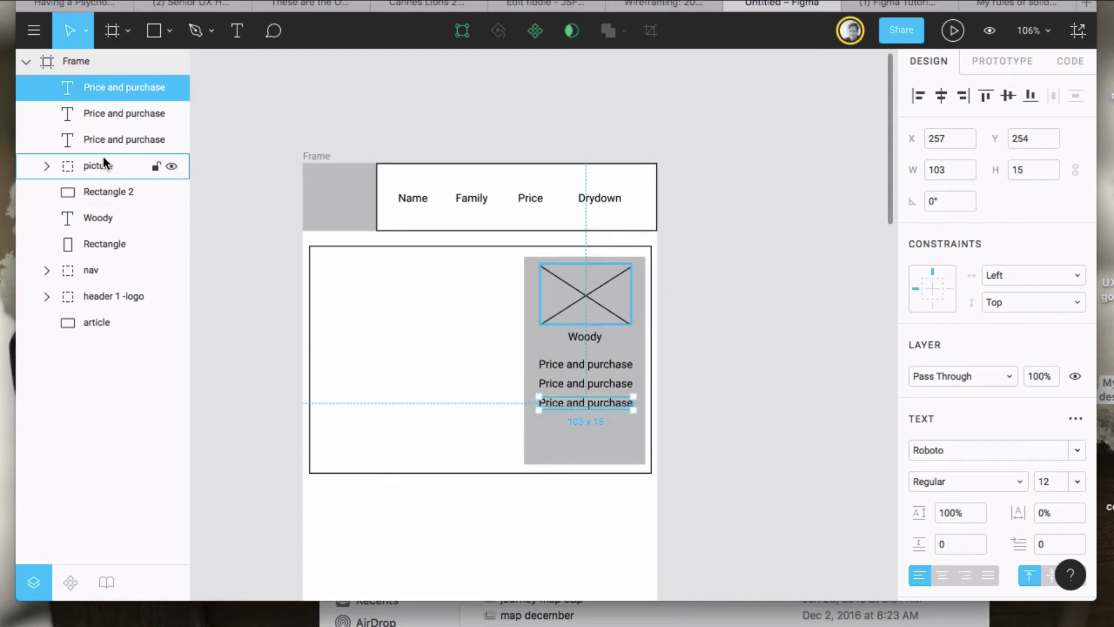
Step: Move the tall grey rectangle's layer up the stack to directly below the picture group
click(90, 247)
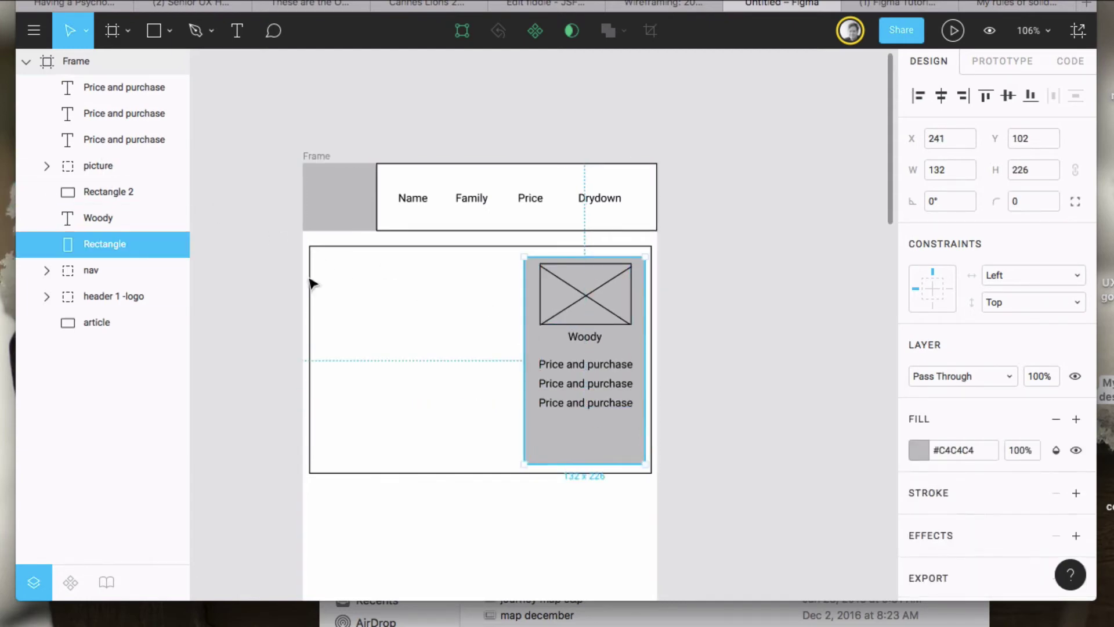
drag(96, 243, 93, 154)
drag(89, 200, 87, 155)
Step: Replace the middle "Price and purchase" text in the tall grey rectangle with "1 0x 10.99"
click(572, 385)
double_click(568, 383)
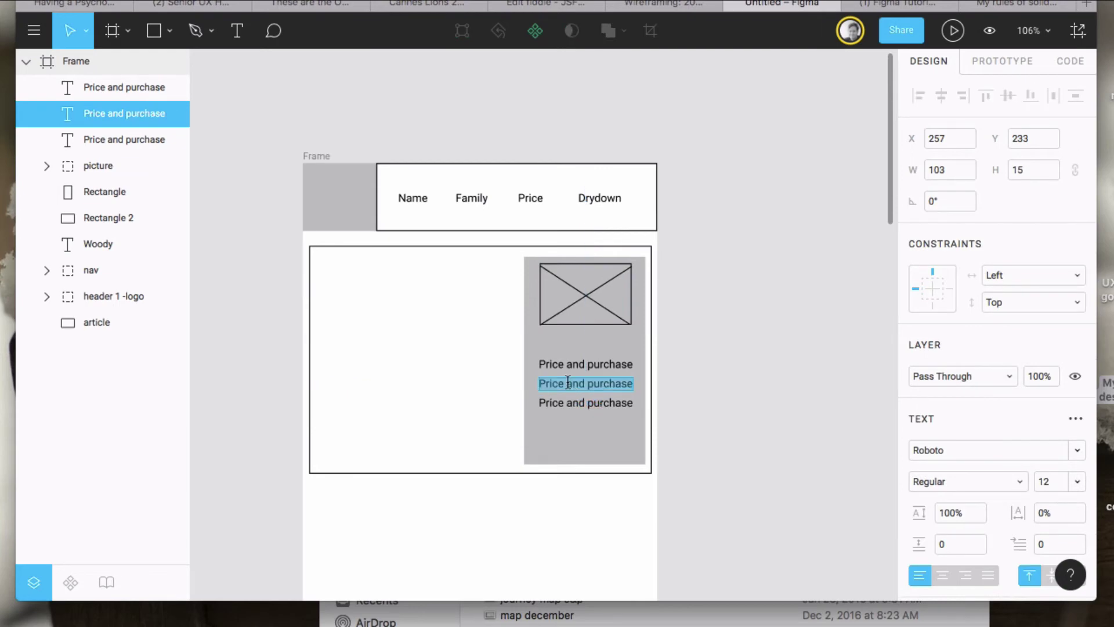
text(1 0x 10.09)
key(BackSpace)
key(BackSpace)
text(99)
Step: Replace the lowest "Price and purchase" text with "Buy" and move it to X 297, Y 263
click(565, 408)
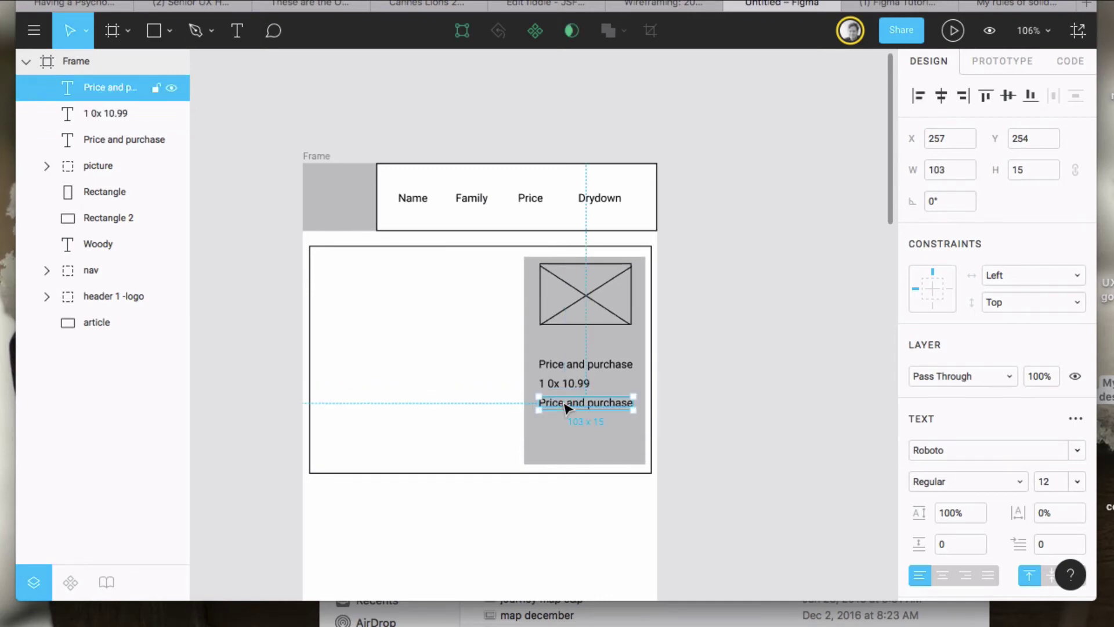
double_click(564, 404)
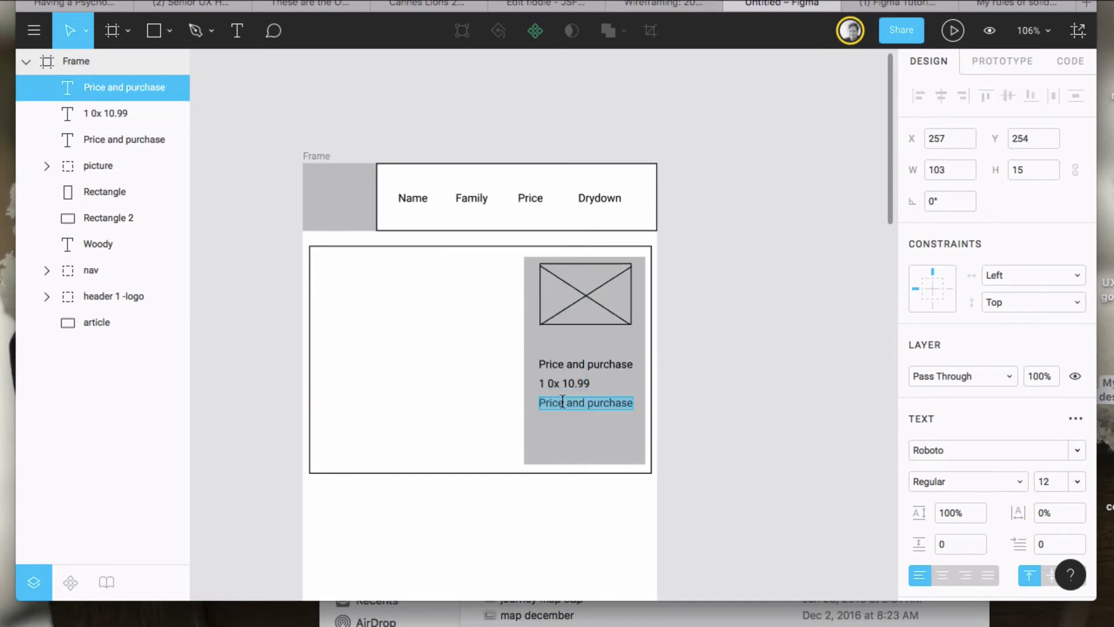
text(Buuy)
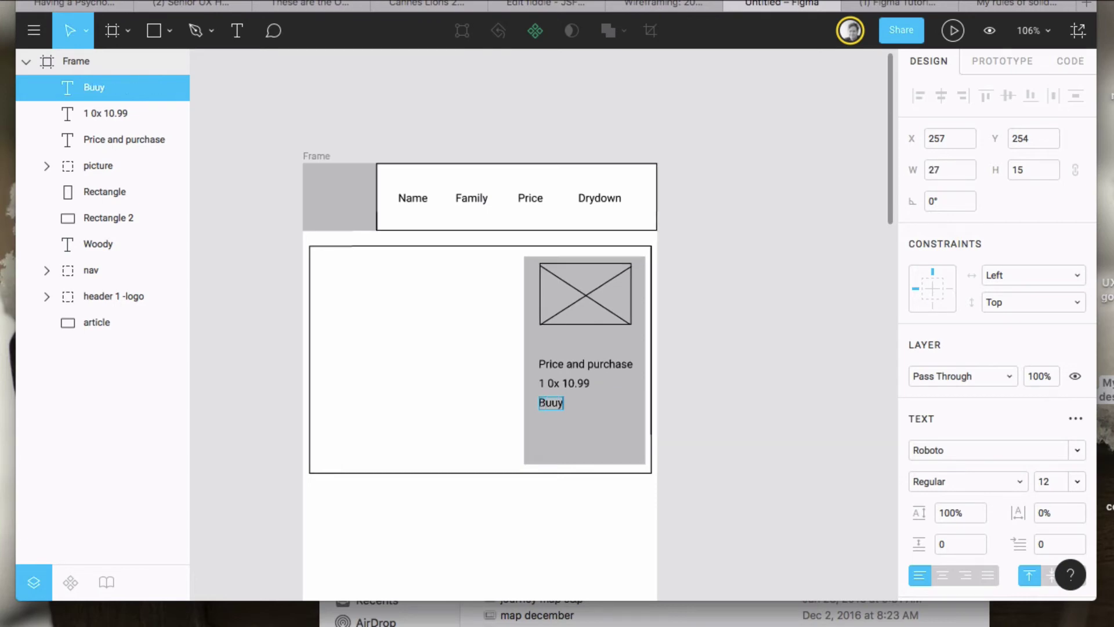
text(u)
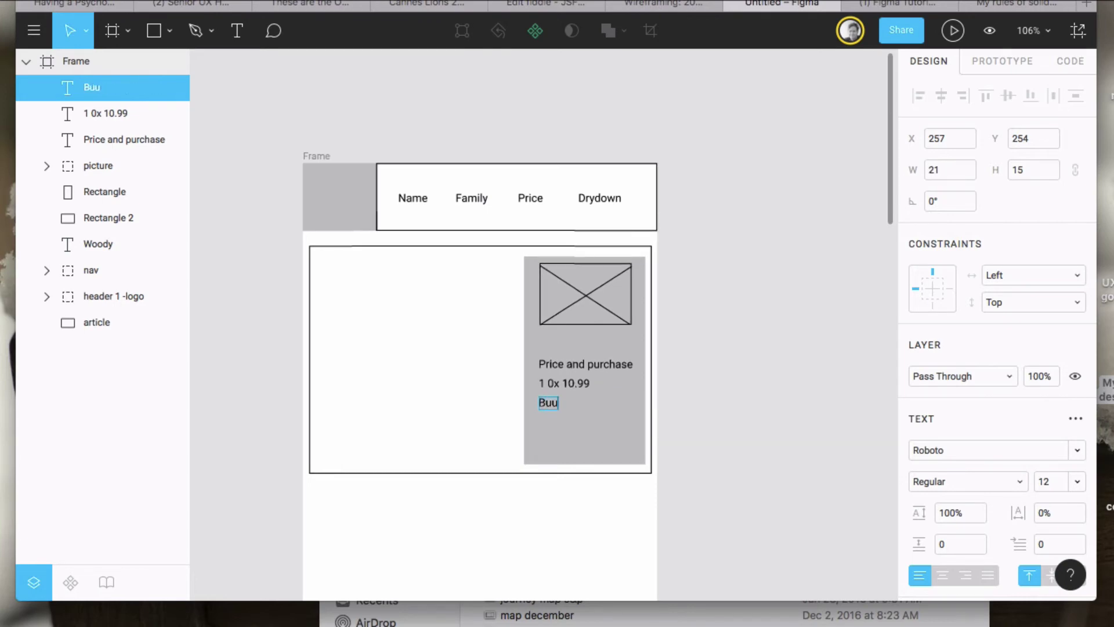
key(Escape)
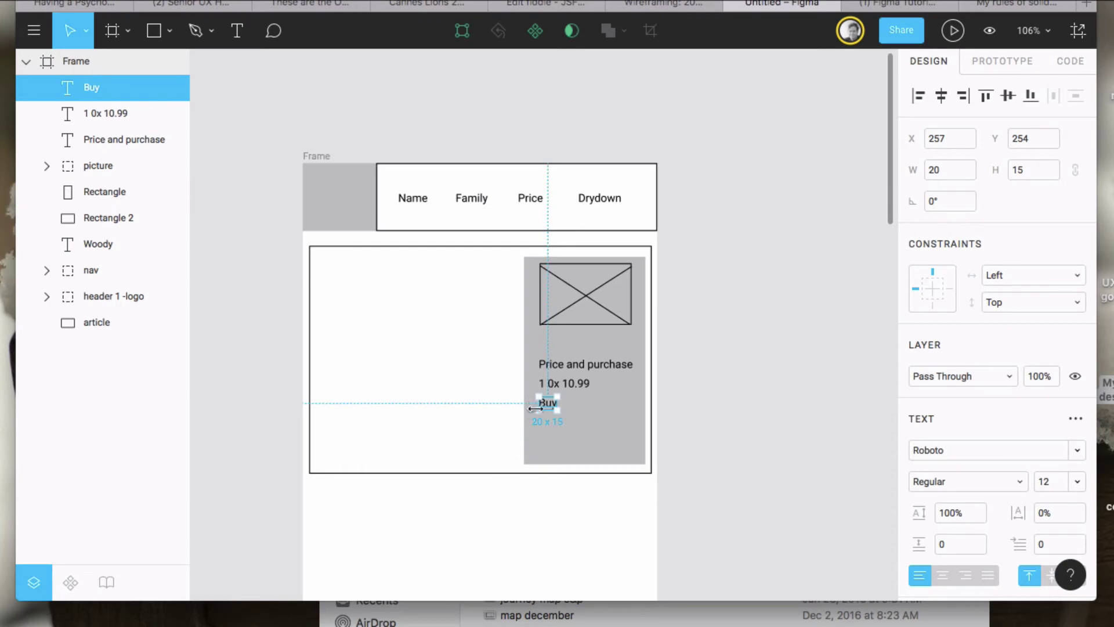
drag(552, 408, 583, 413)
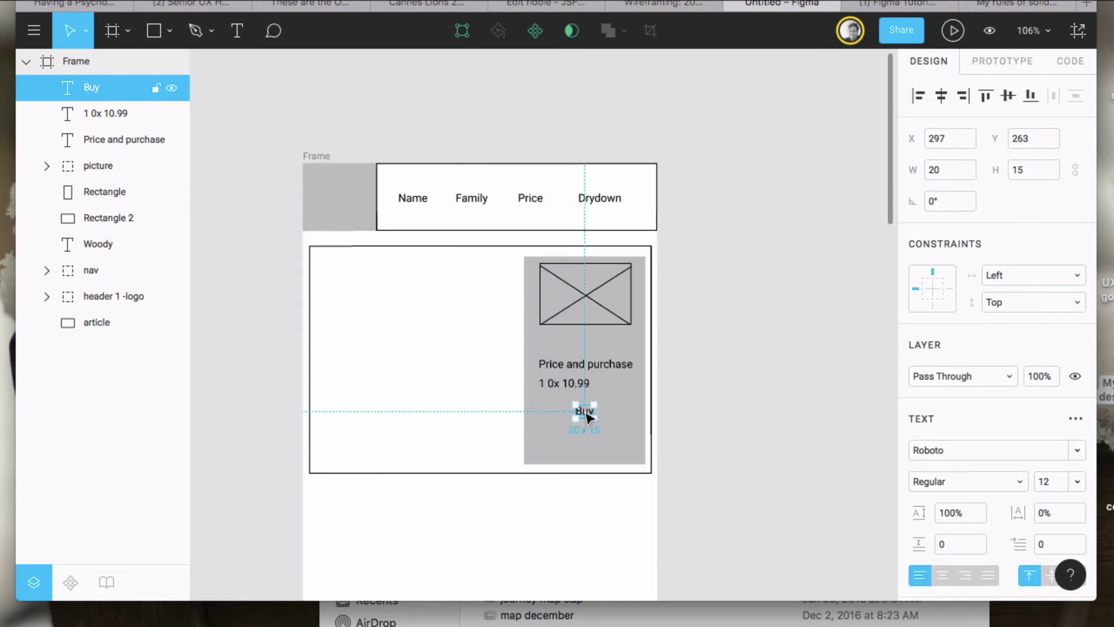
click(154, 32)
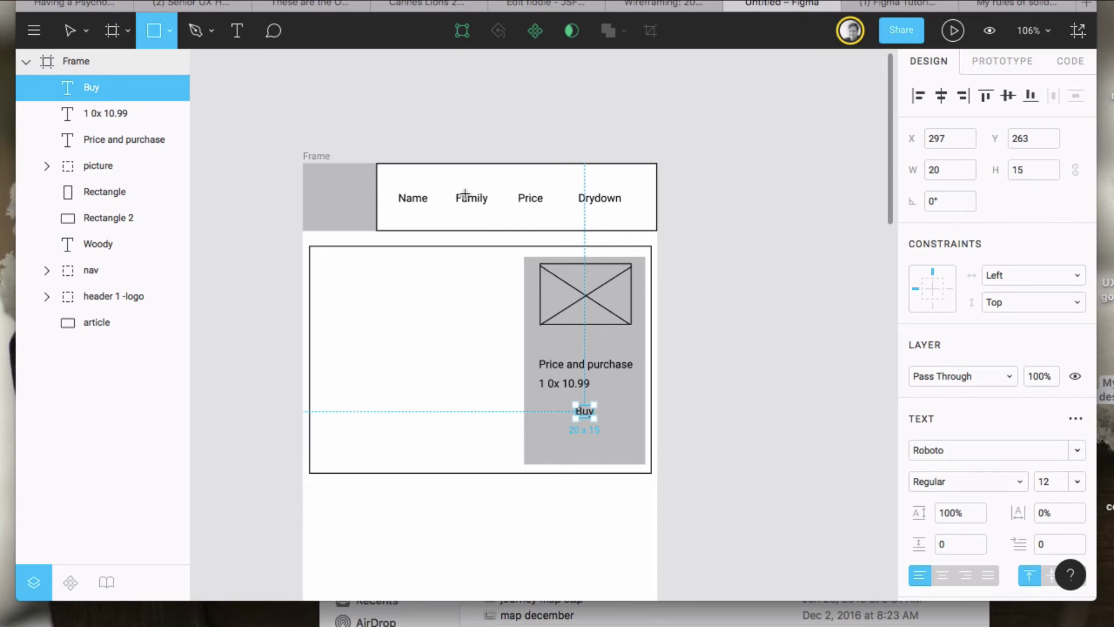
click(463, 85)
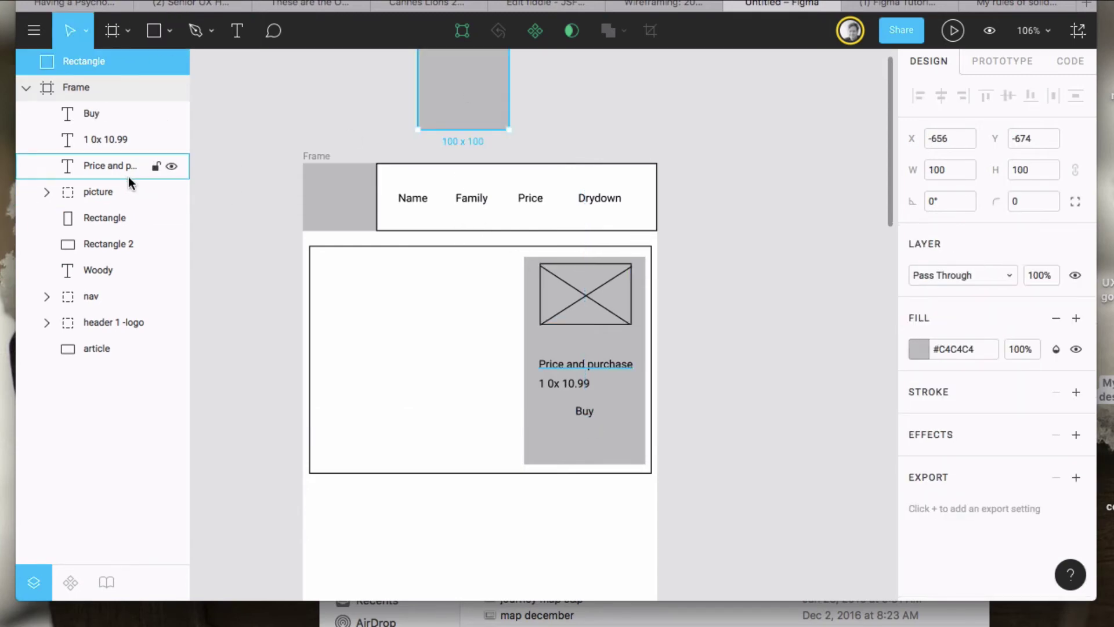
click(278, 172)
click(441, 125)
key(Delete)
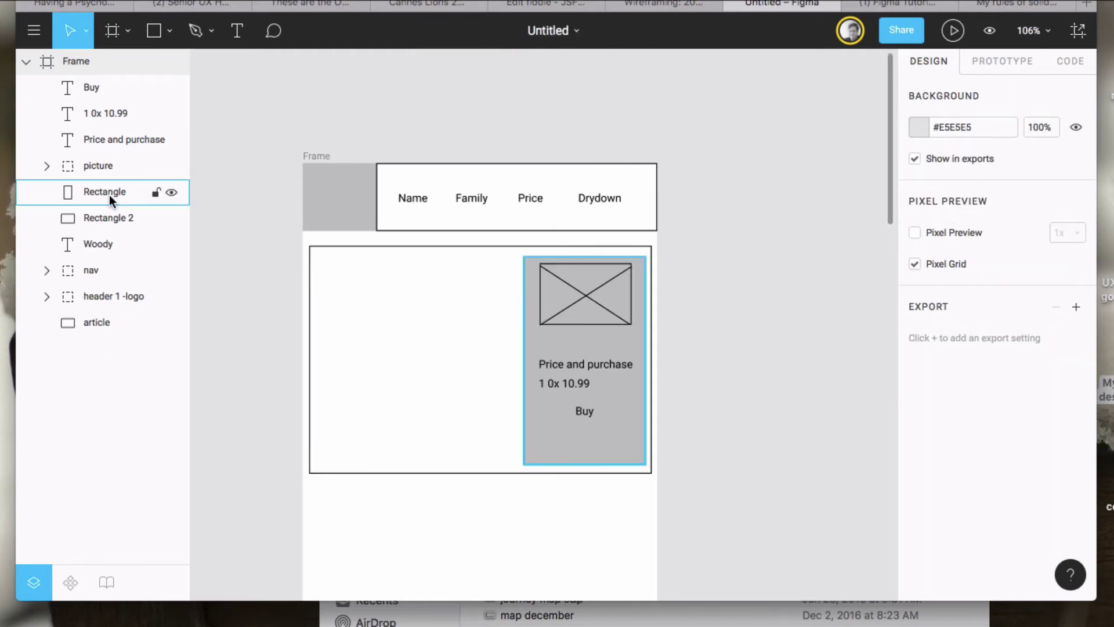
click(109, 194)
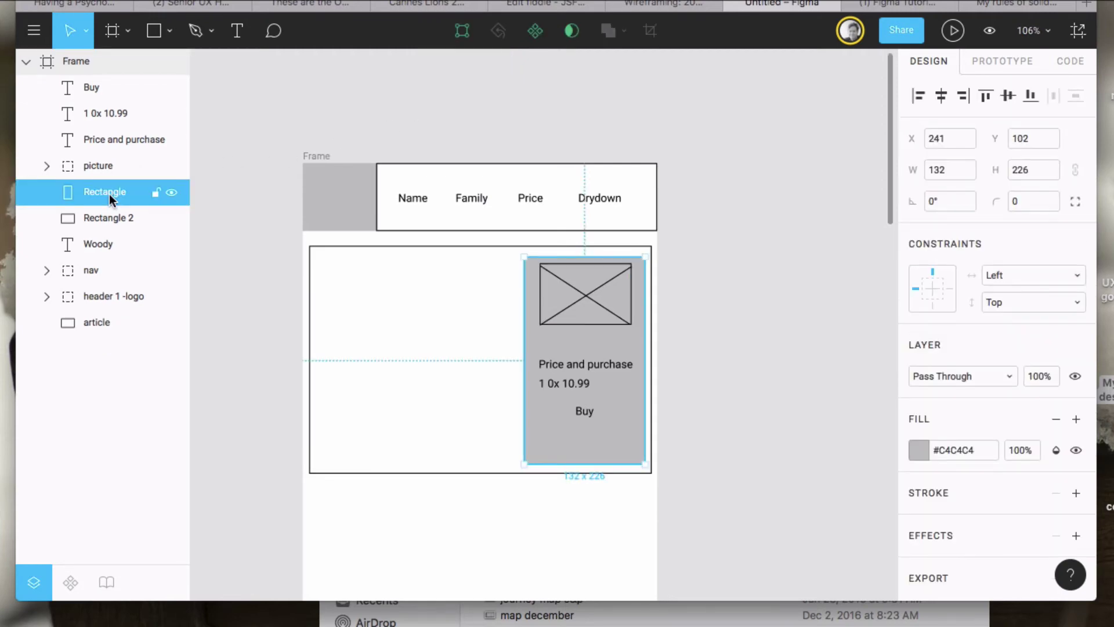
key(ctrl+v)
drag(488, 472, 528, 517)
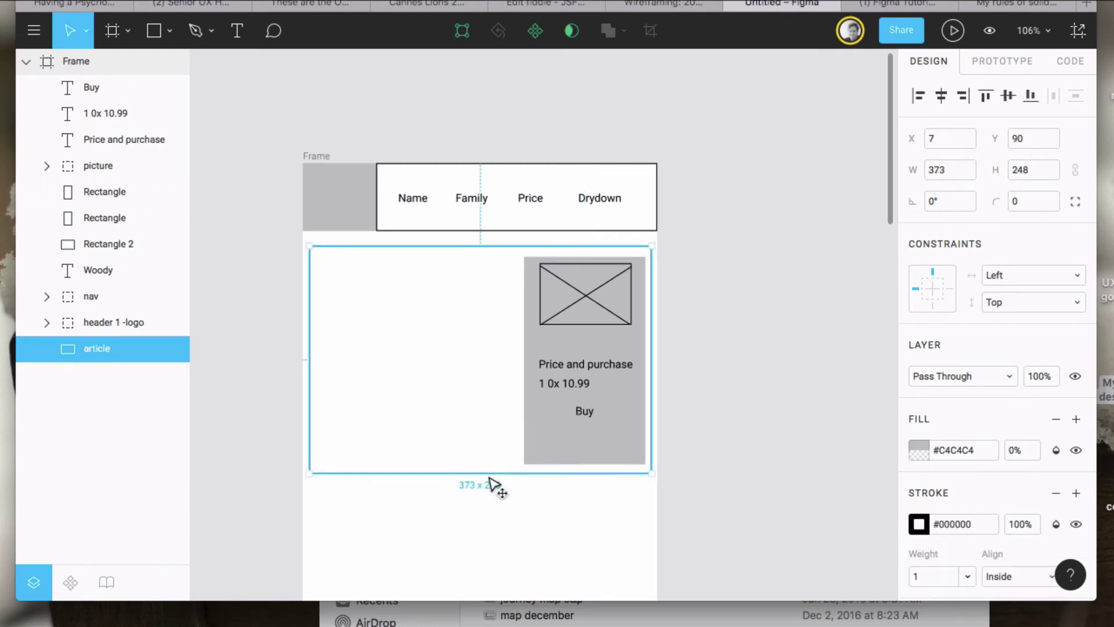
key(ctrl+z)
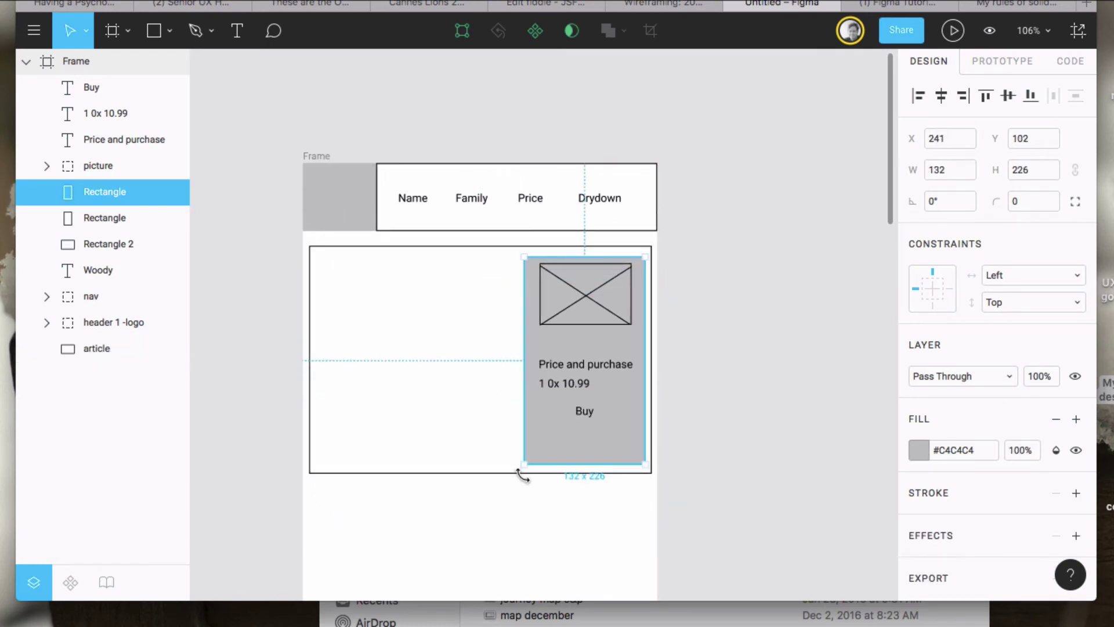
scroll(552, 523, down, 4)
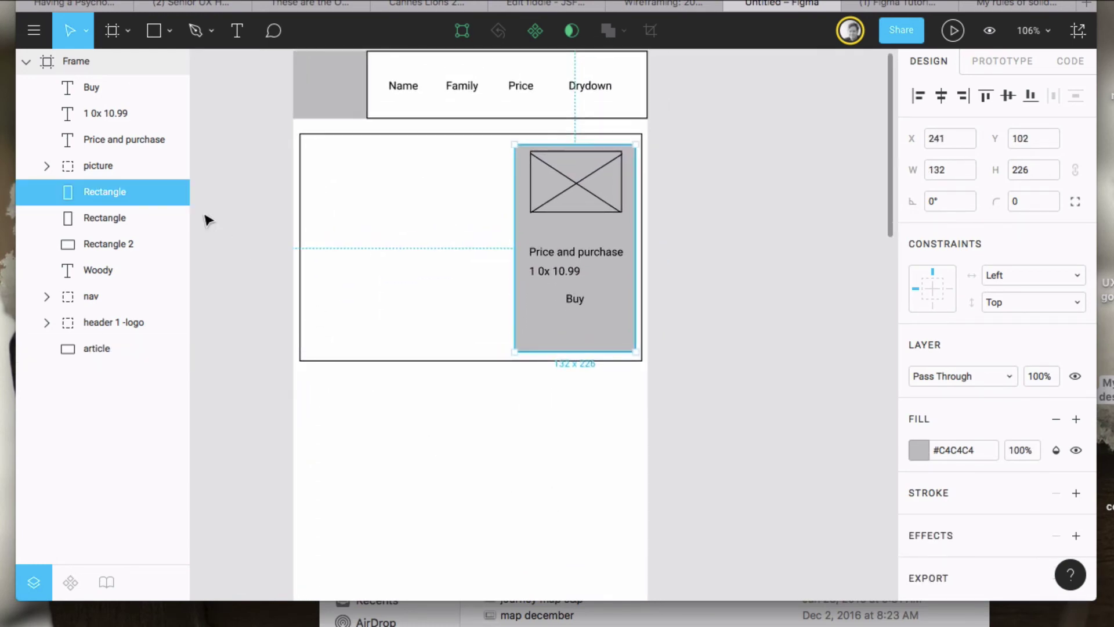
click(123, 218)
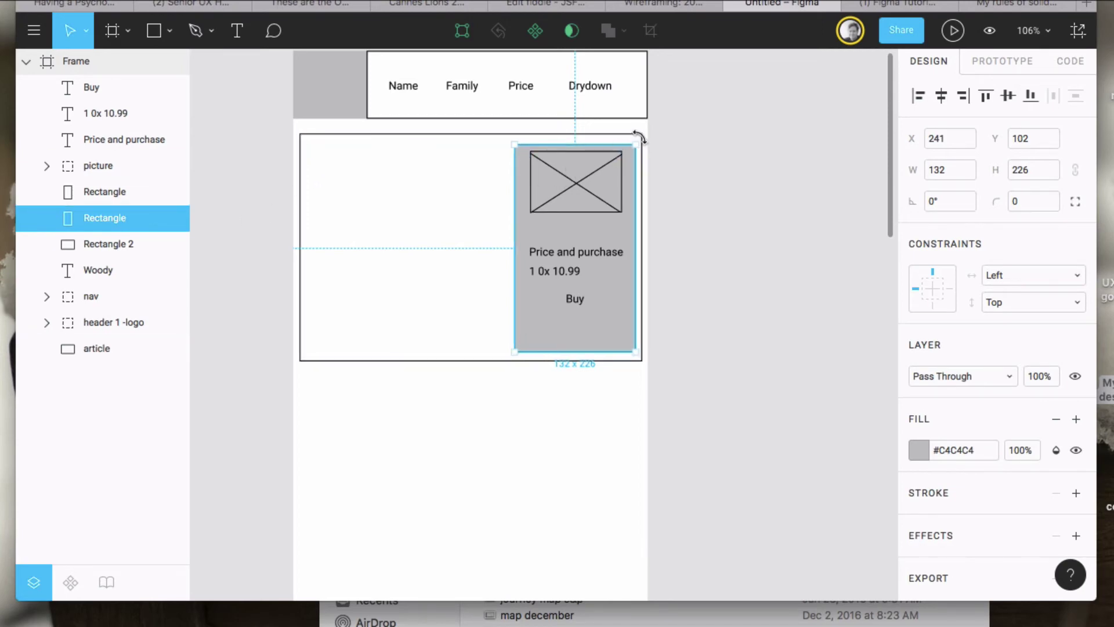
drag(596, 236, 770, 366)
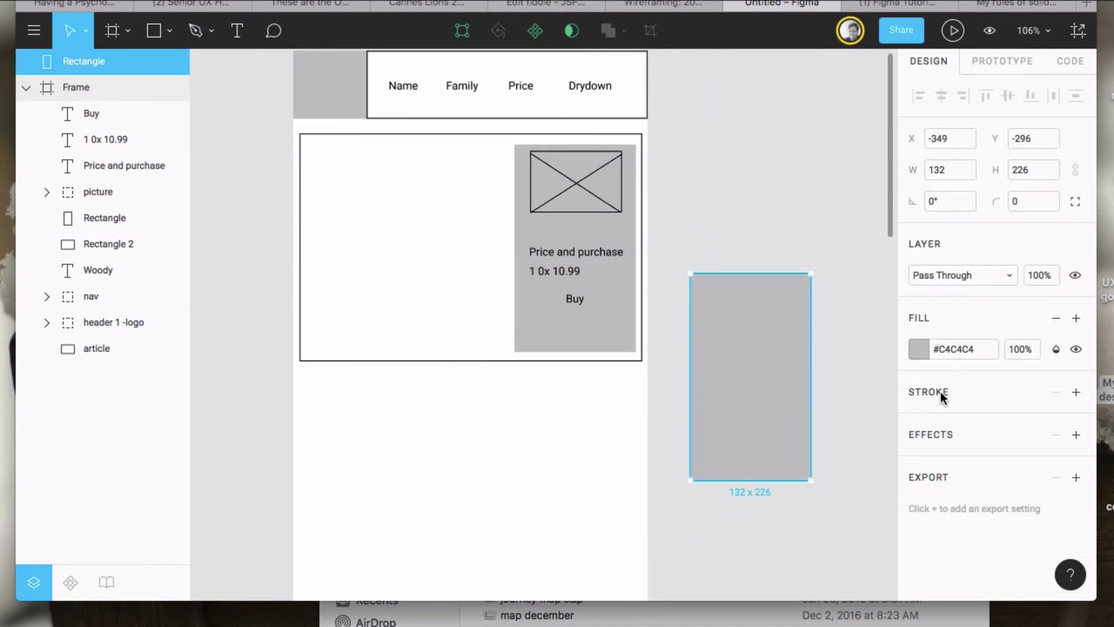
key(Delete)
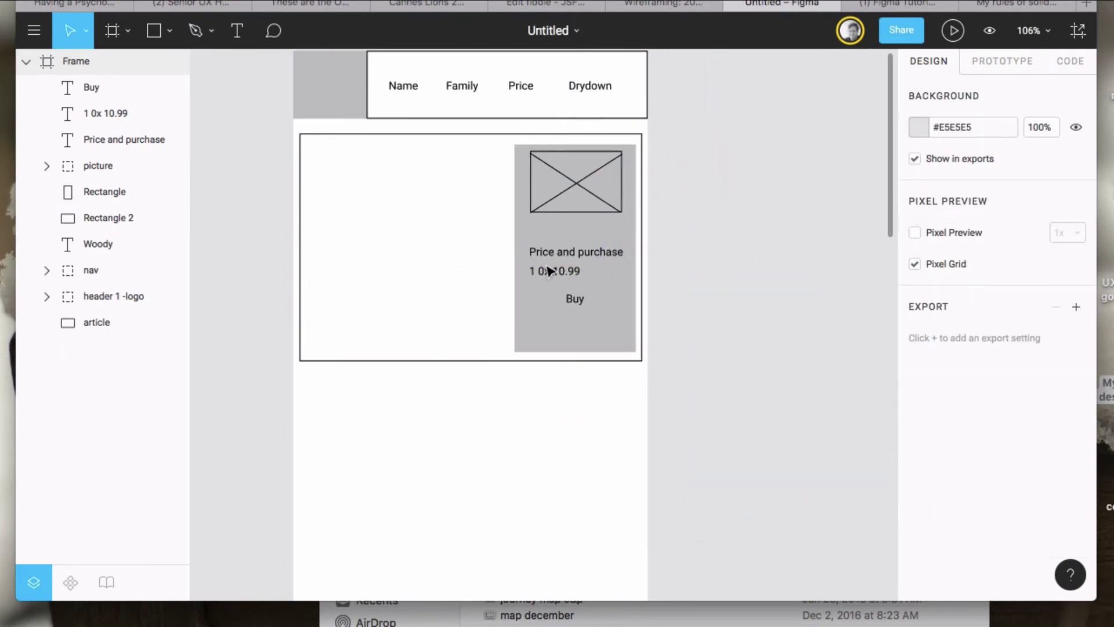
Step: Duplicate the article rectangle and shrink the copy to 82 x 29 around the Buy text at X 268, Y 263
click(395, 133)
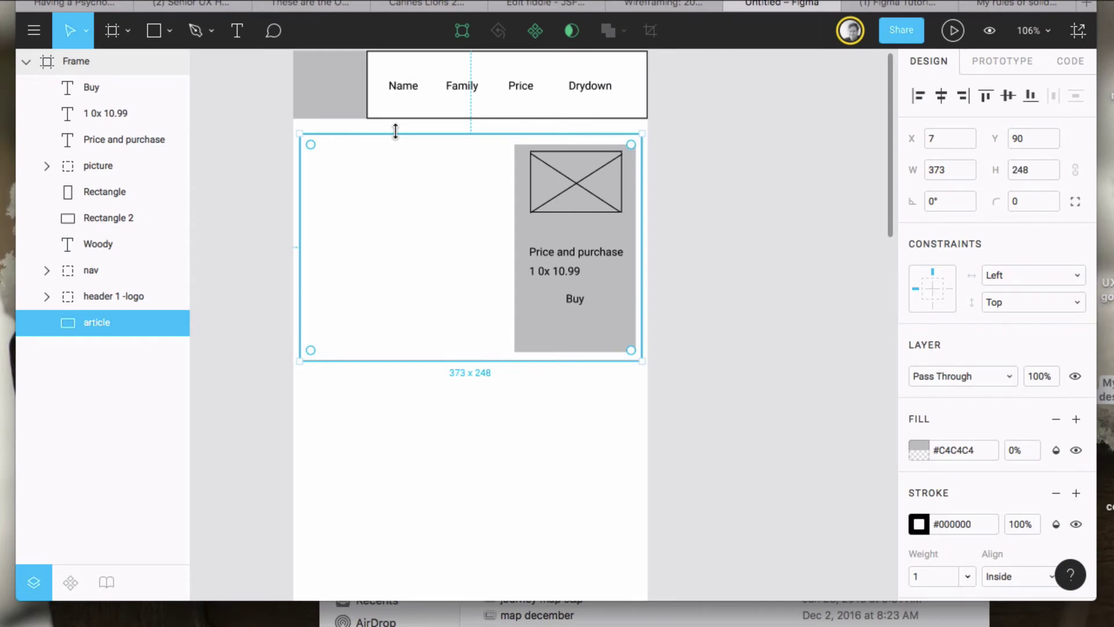
key(super+v)
drag(301, 135, 454, 183)
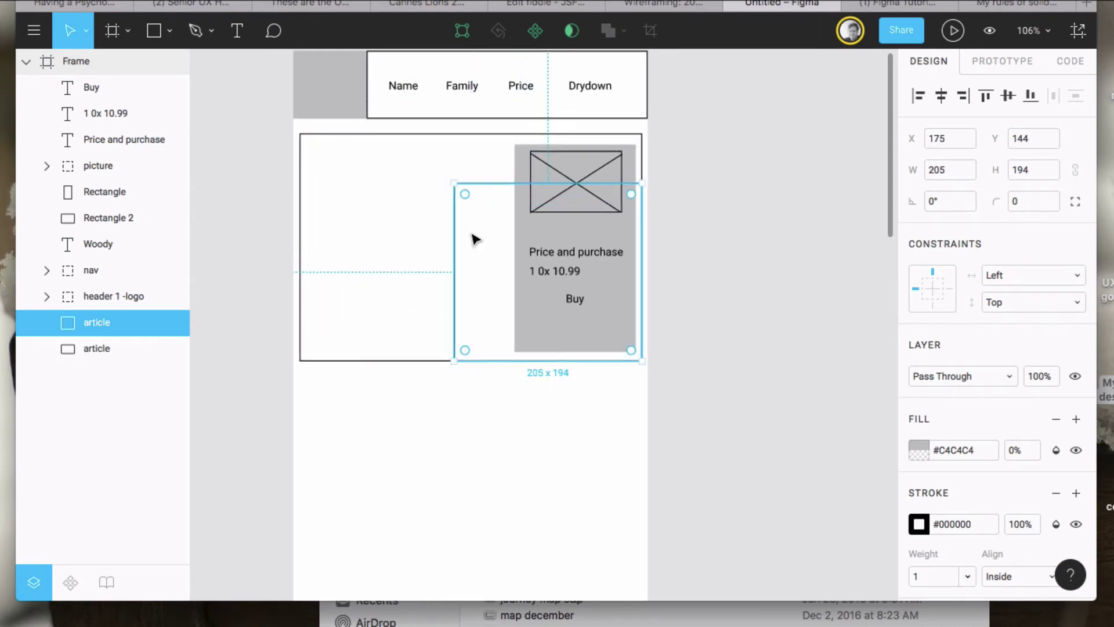
drag(470, 222, 459, 199)
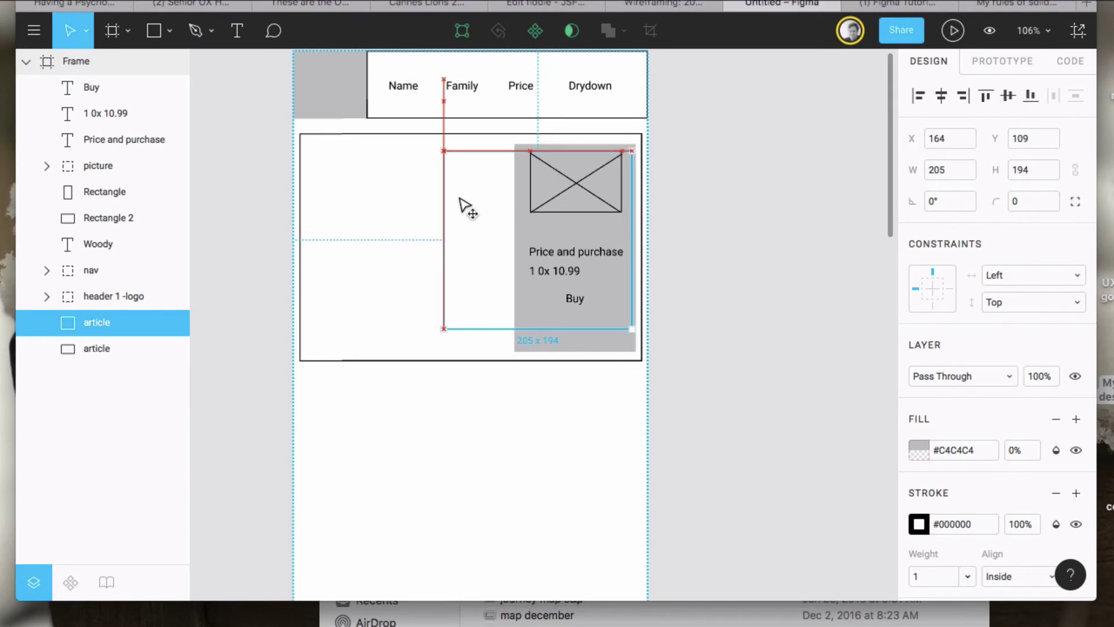
drag(444, 151, 539, 293)
drag(627, 329, 616, 321)
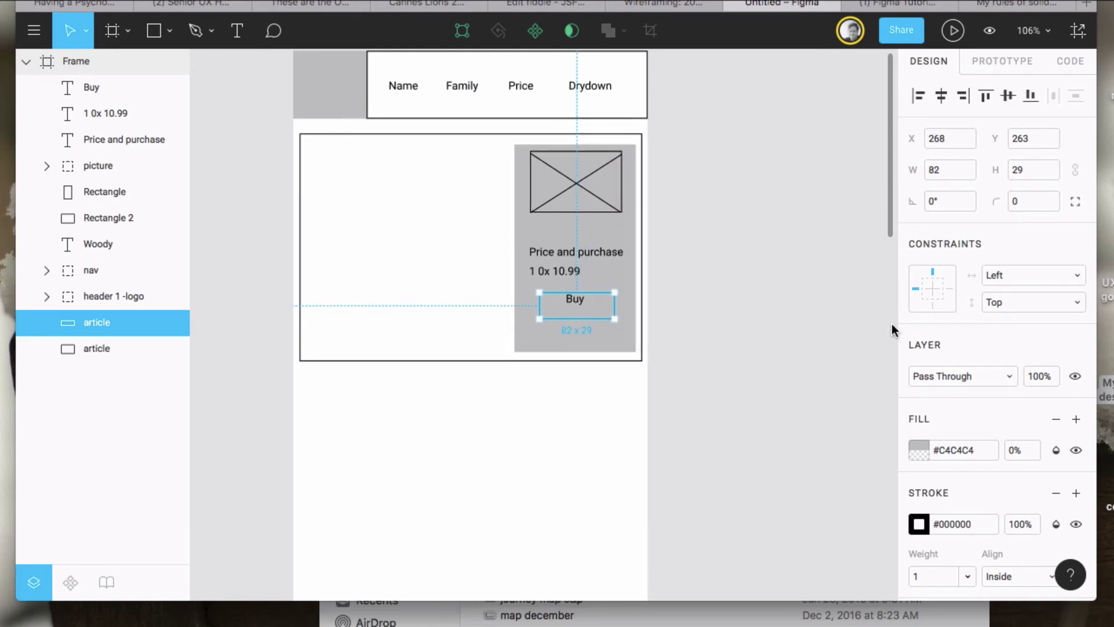
Step: Set the fill opacity of the small rectangle around Buy to 41%
click(942, 453)
click(920, 450)
drag(762, 405, 811, 407)
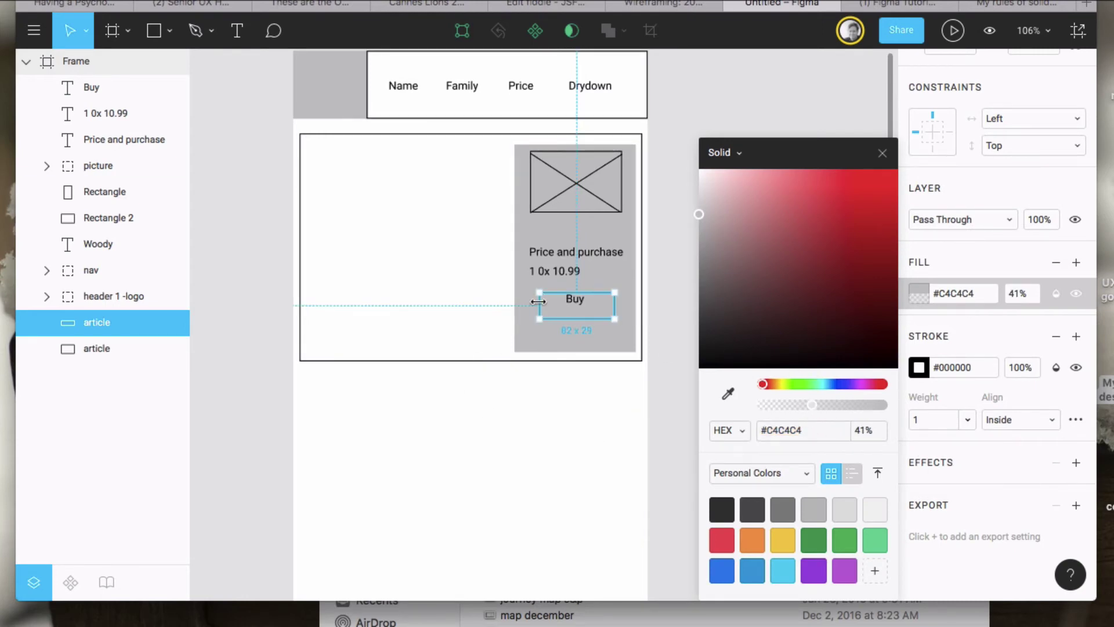
click(542, 403)
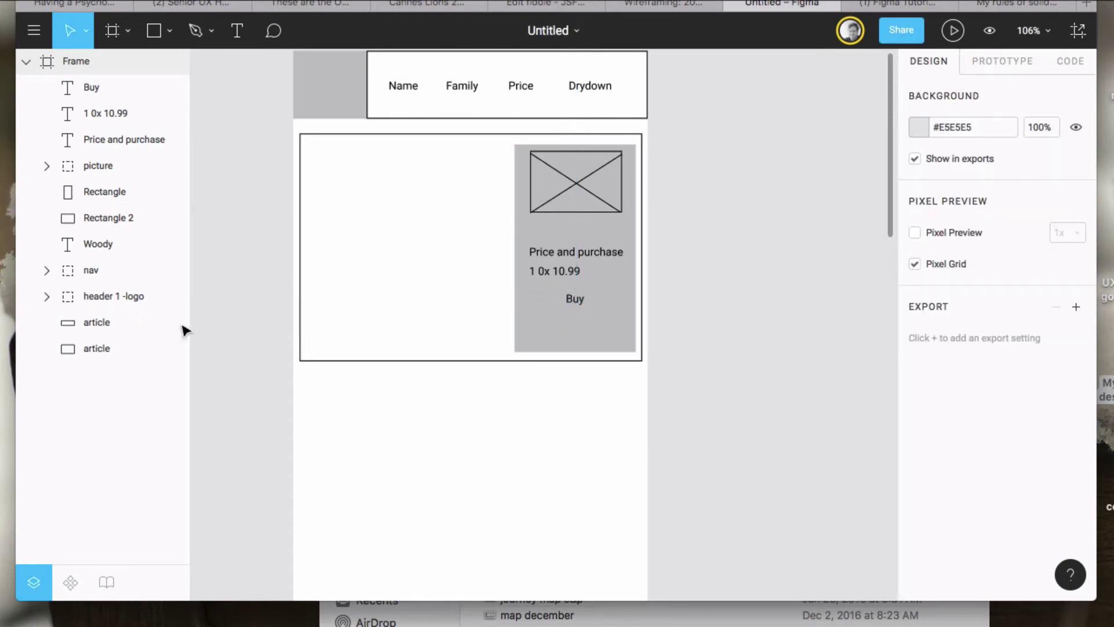
Step: Move the small rectangle's layer directly above Price and purchase and give it the light grey #E0E0E0 fill at 100%
click(89, 326)
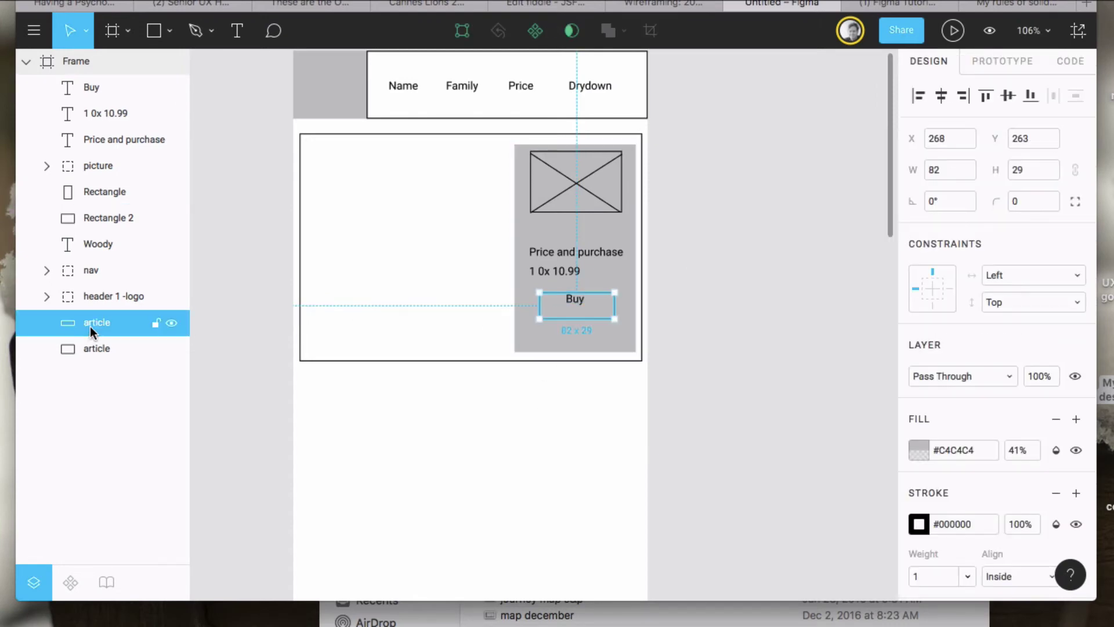
drag(99, 327, 97, 139)
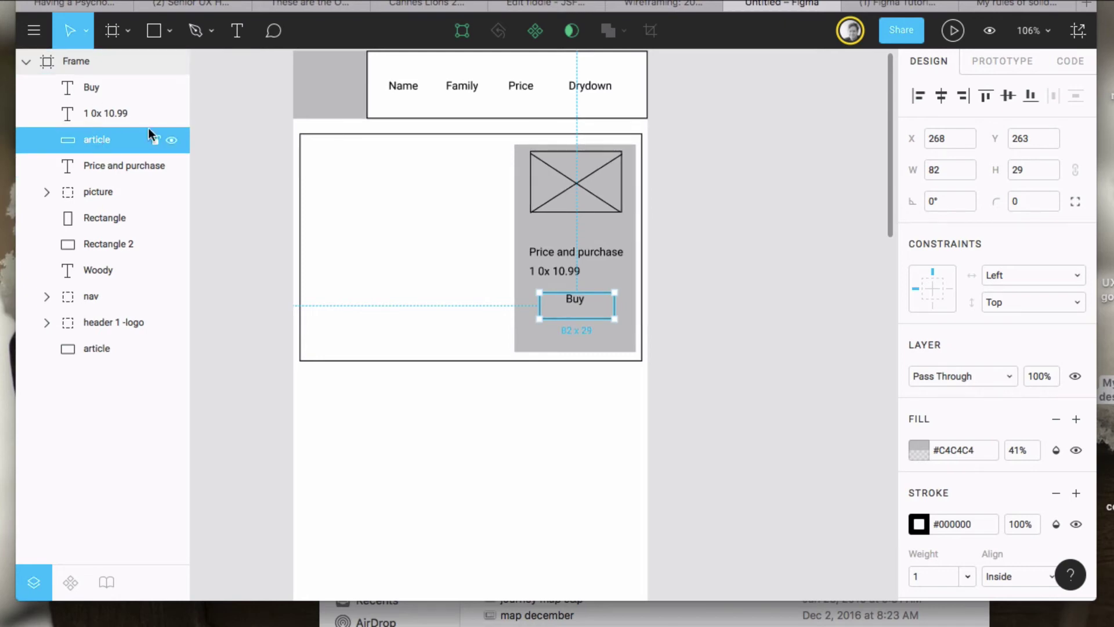
click(940, 451)
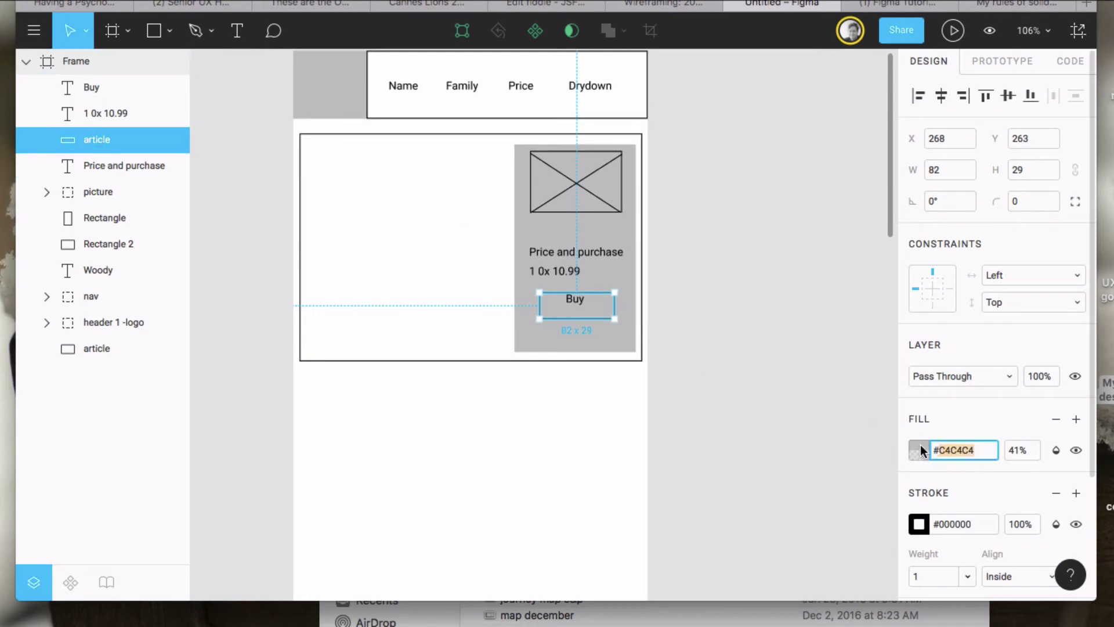
click(921, 449)
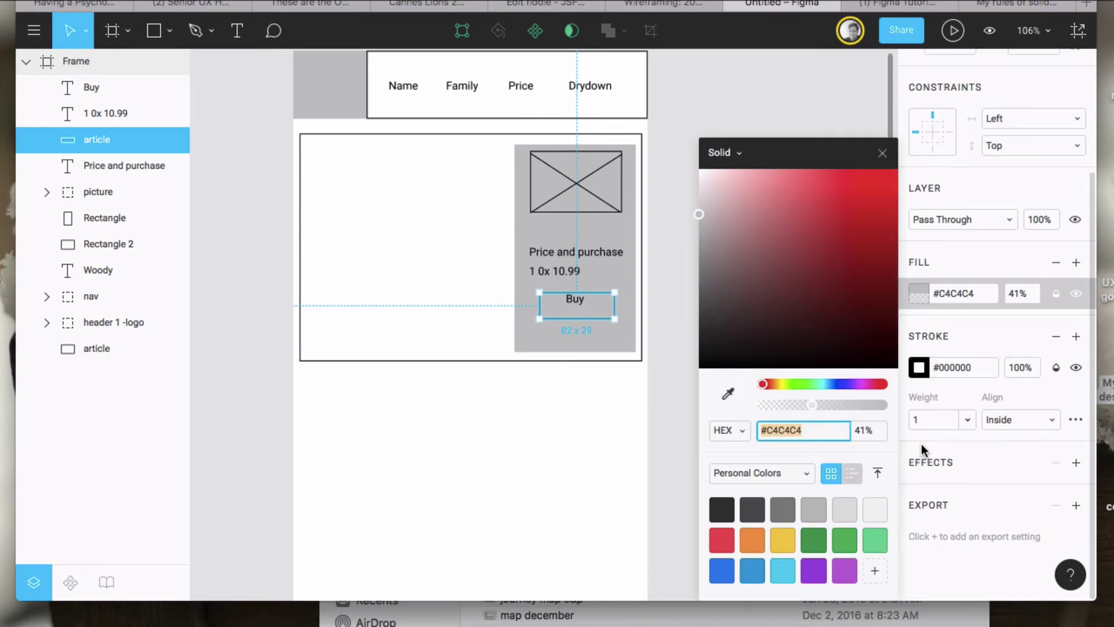
click(843, 503)
click(592, 393)
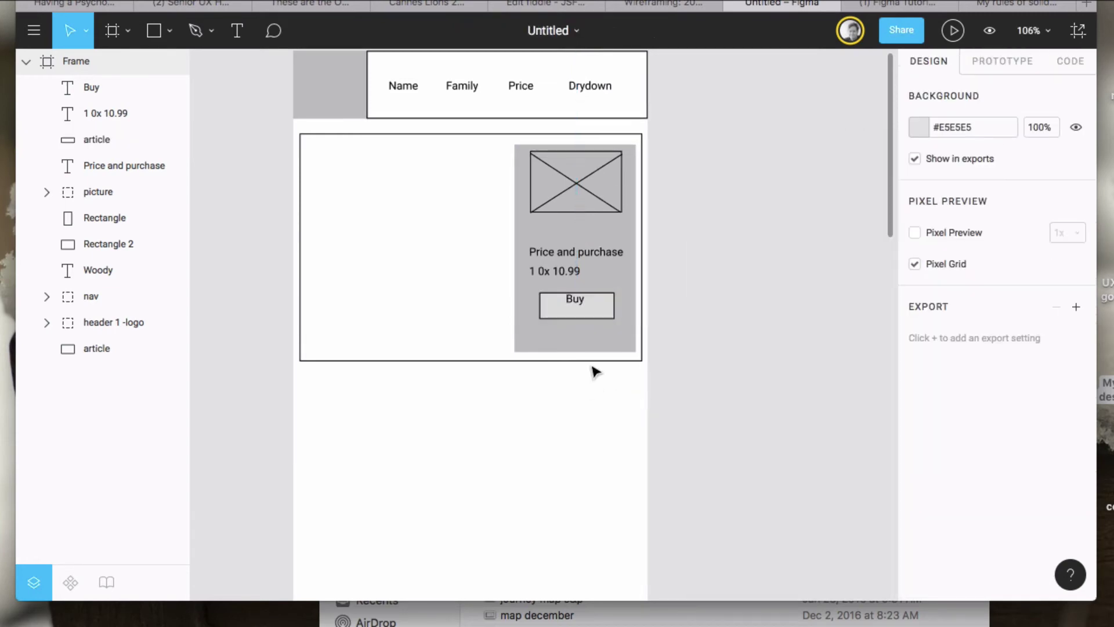
Step: Rename the small rectangle's layer behind the Buy text as "button"
click(97, 142)
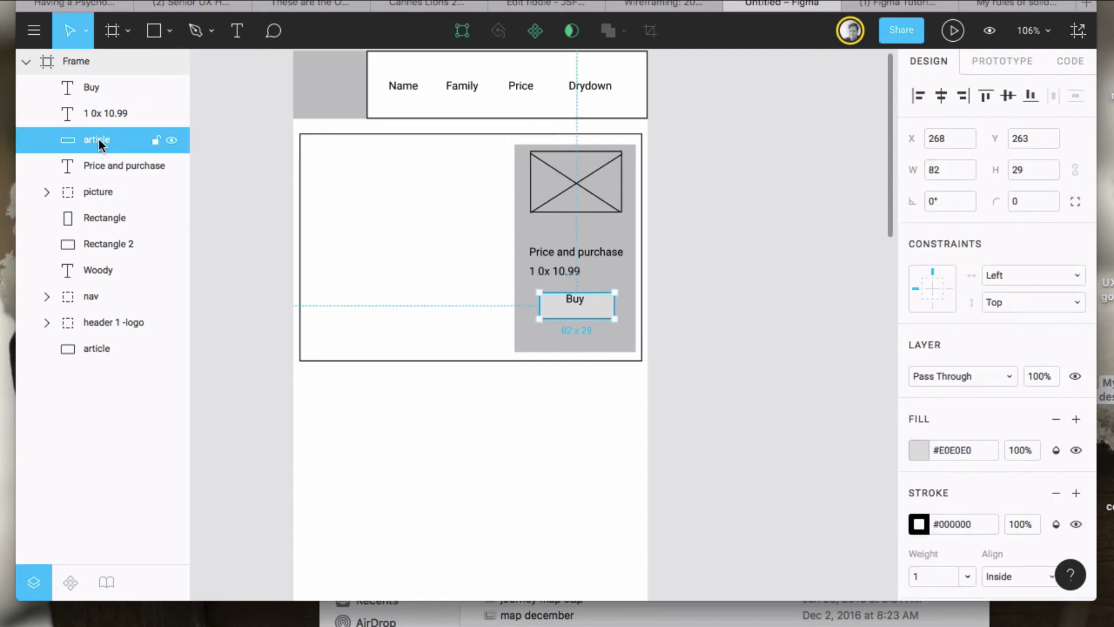
double_click(99, 138)
text(button)
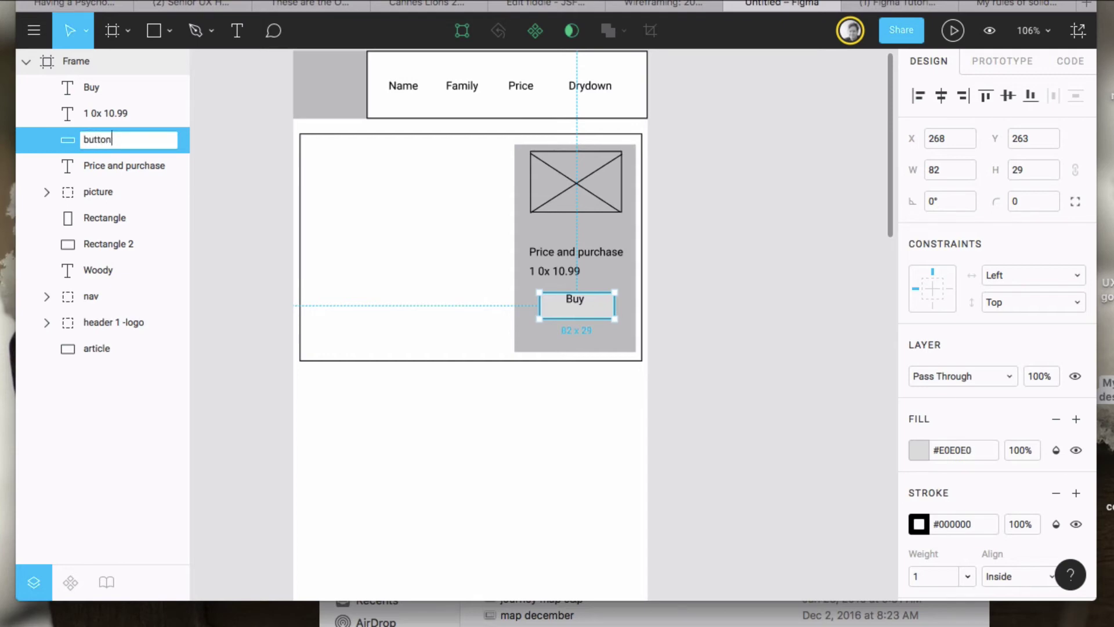
key(Return)
Step: Move the Buy text layer directly above the button rectangle, group the two, and name the group "button"
drag(92, 86, 97, 140)
shift+click(98, 140)
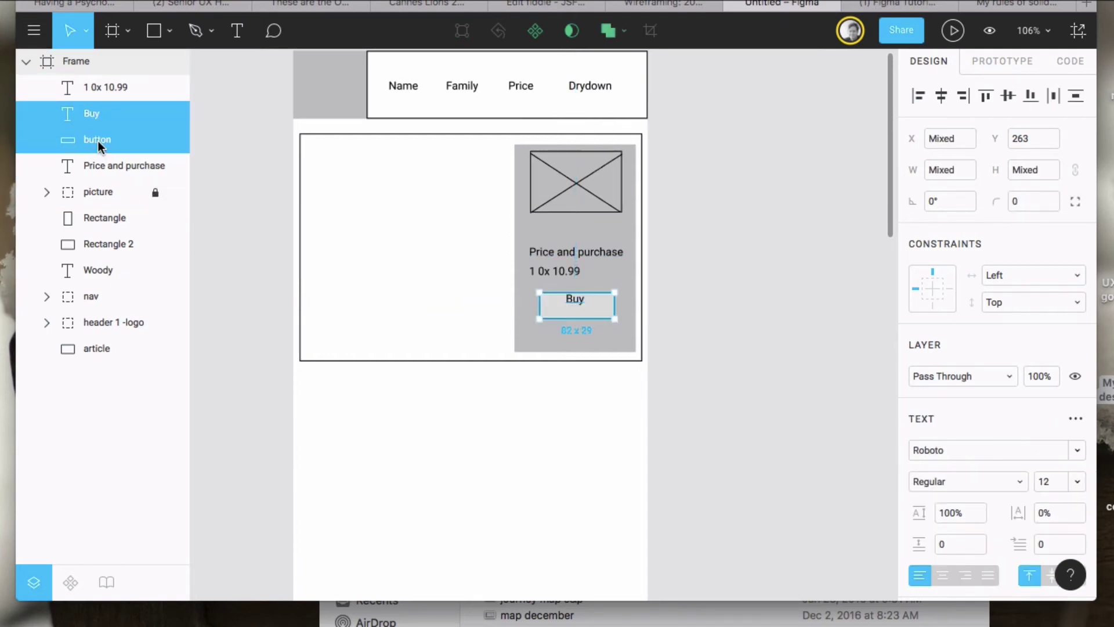
key(super+g)
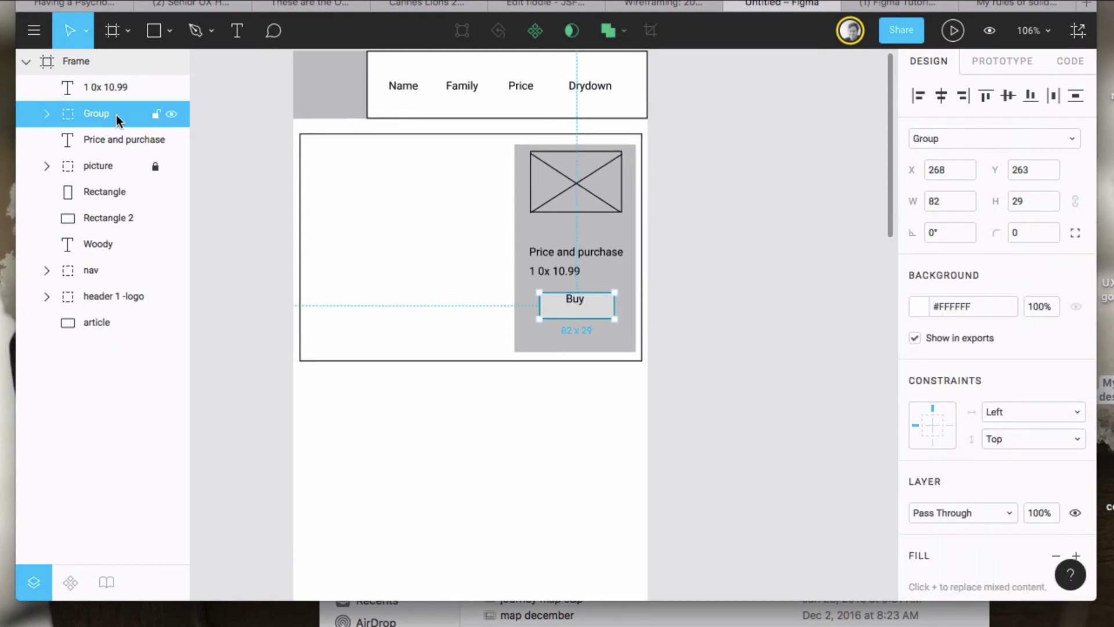
double_click(97, 113)
text(butt)
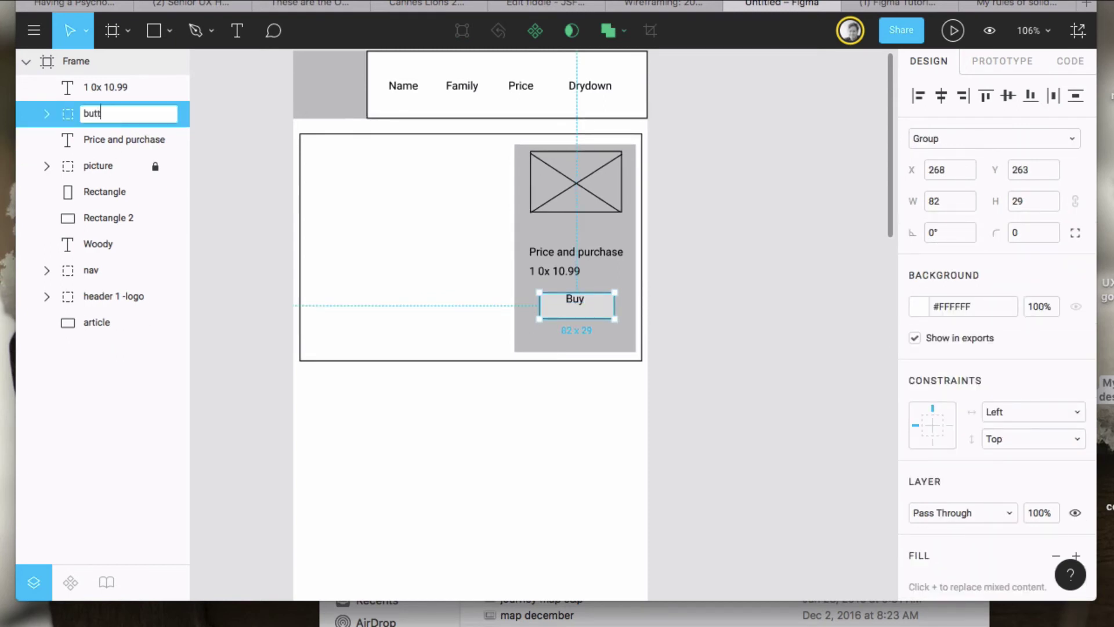
text(on)
key(Escape)
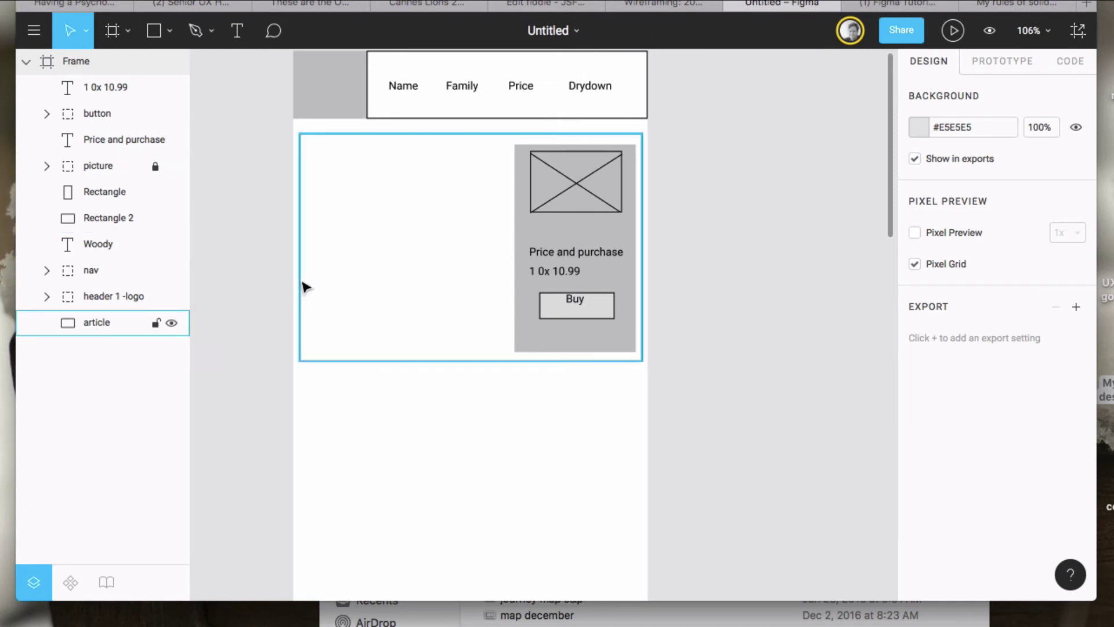
Step: Expand the button group and move the Buy text down to the vertical middle of its rectangle
click(46, 114)
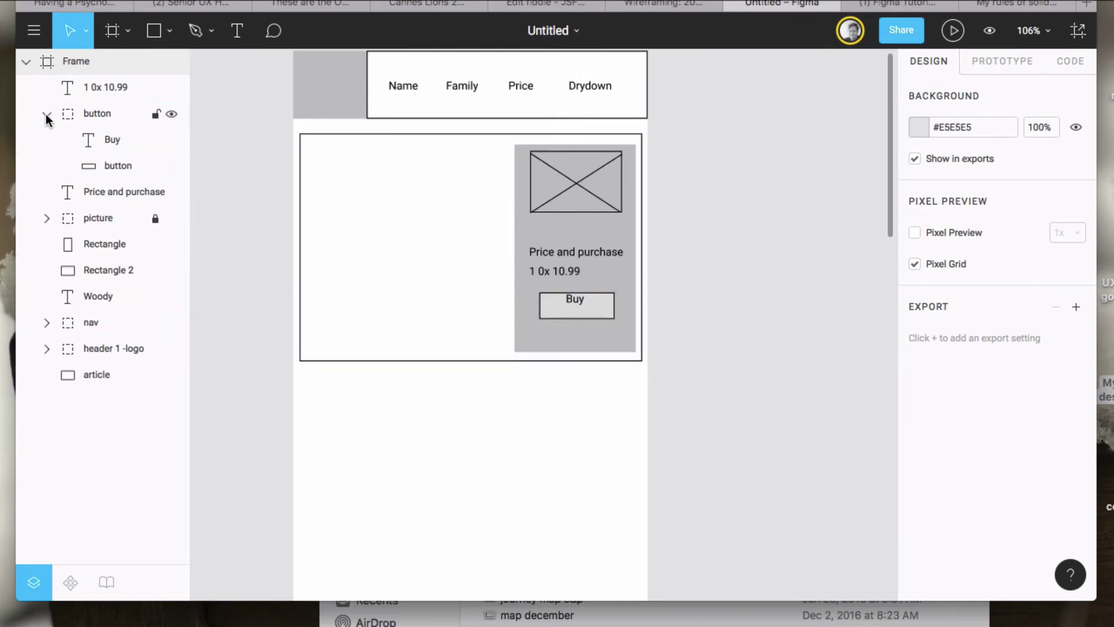
click(110, 138)
drag(576, 302, 575, 308)
click(491, 471)
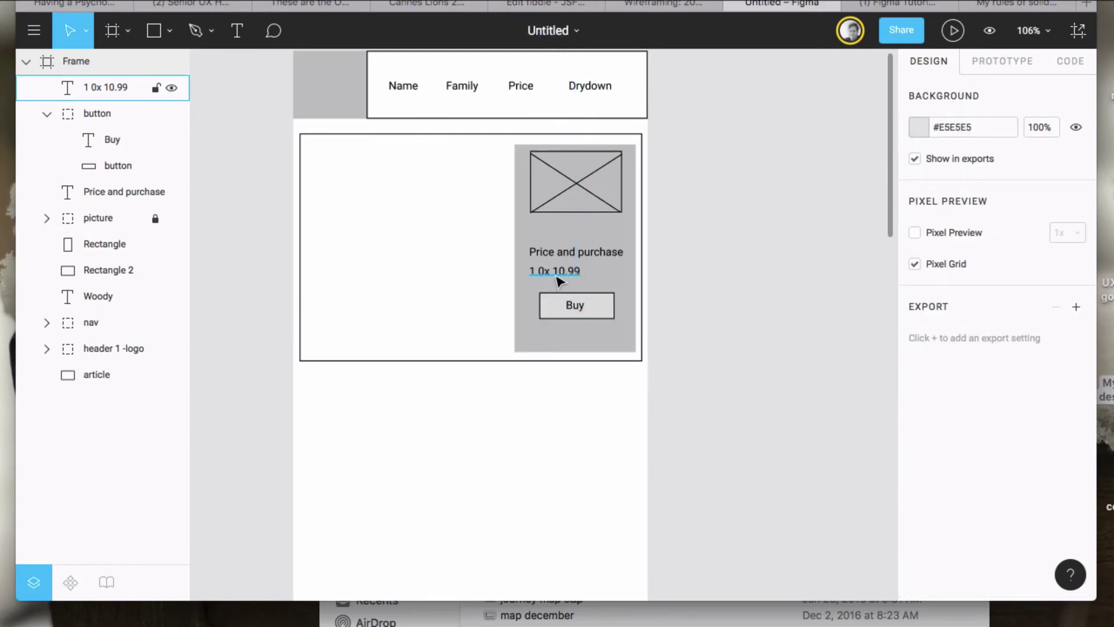
Step: Switch to the JSFiddle HTML, select the article's h2 heading text, and return to the Figma wireframe
click(528, 7)
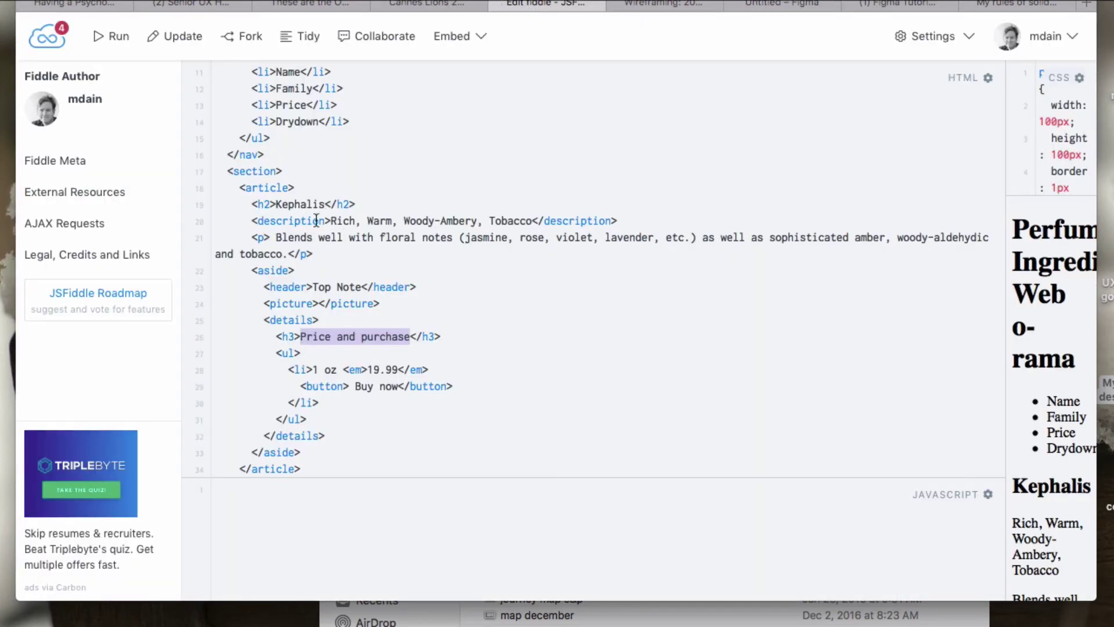
drag(277, 206, 326, 208)
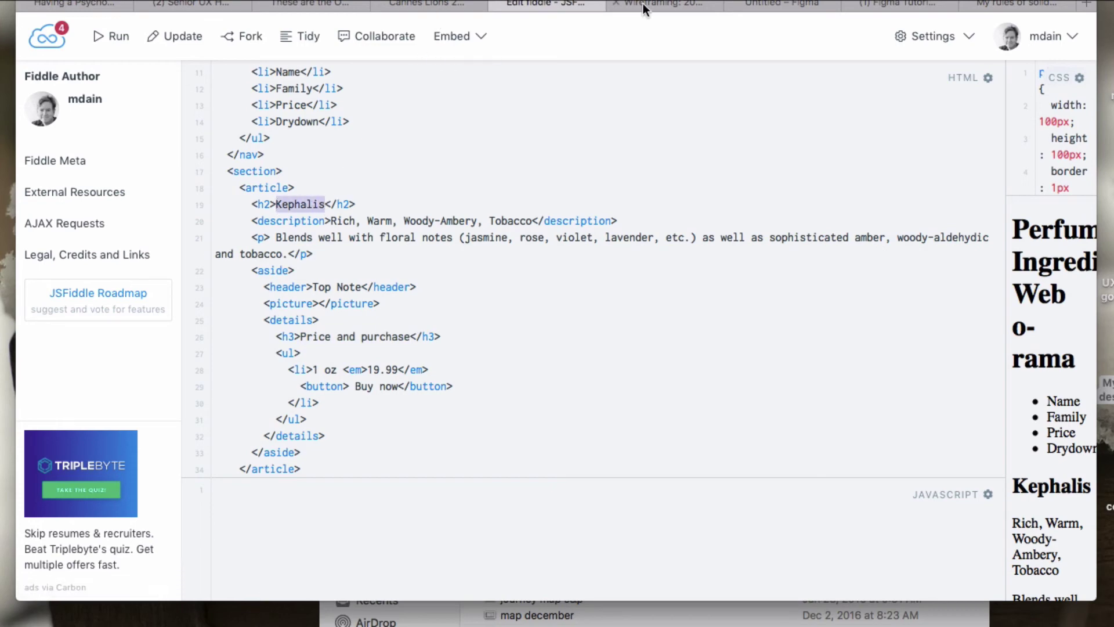
click(680, 5)
click(790, 6)
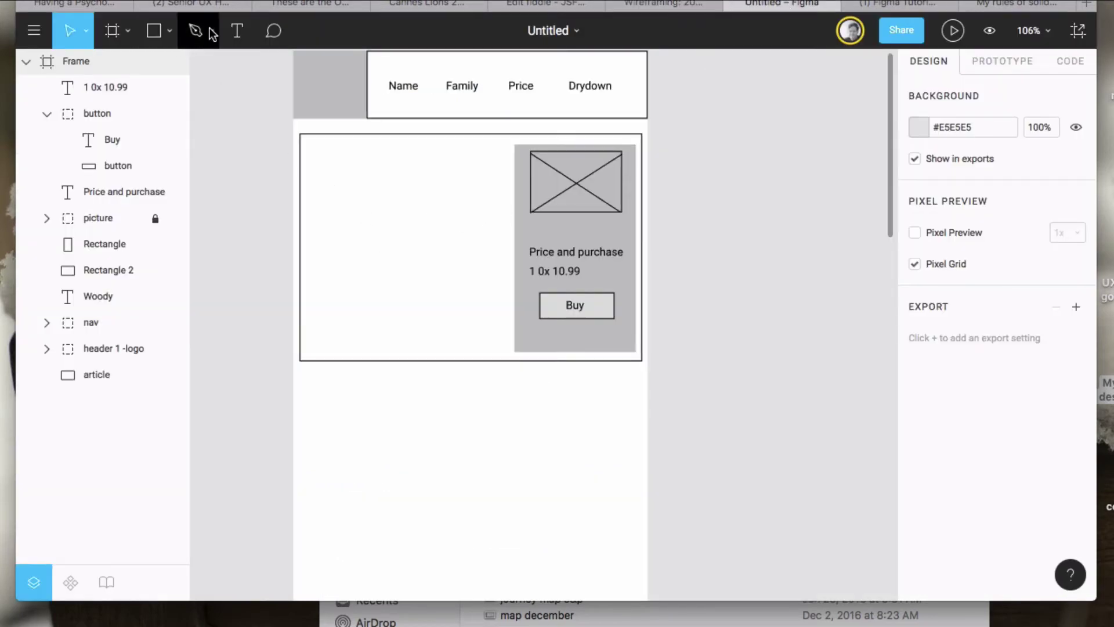
Step: Add the text "Kephalis" inside the article rectangle's upper-left corner at X 25, Y 109
click(239, 34)
click(347, 176)
text(Kephalis)
key(Escape)
drag(363, 180, 342, 161)
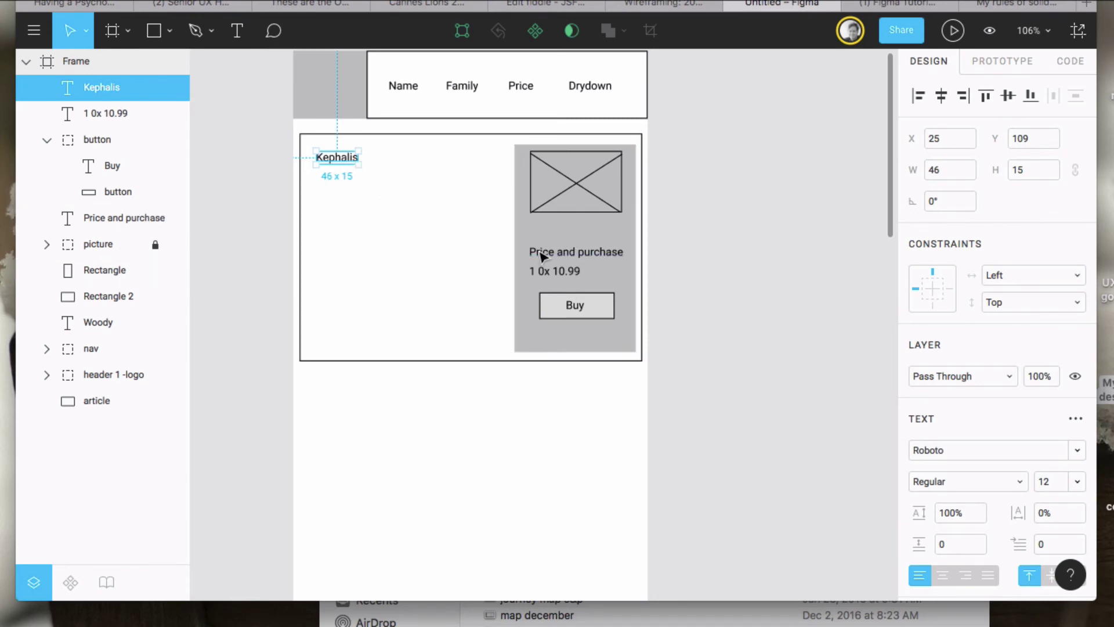
Step: Rename the Kephalis text layer as "h2" and select its text on the canvas
double_click(102, 89)
text(h2)
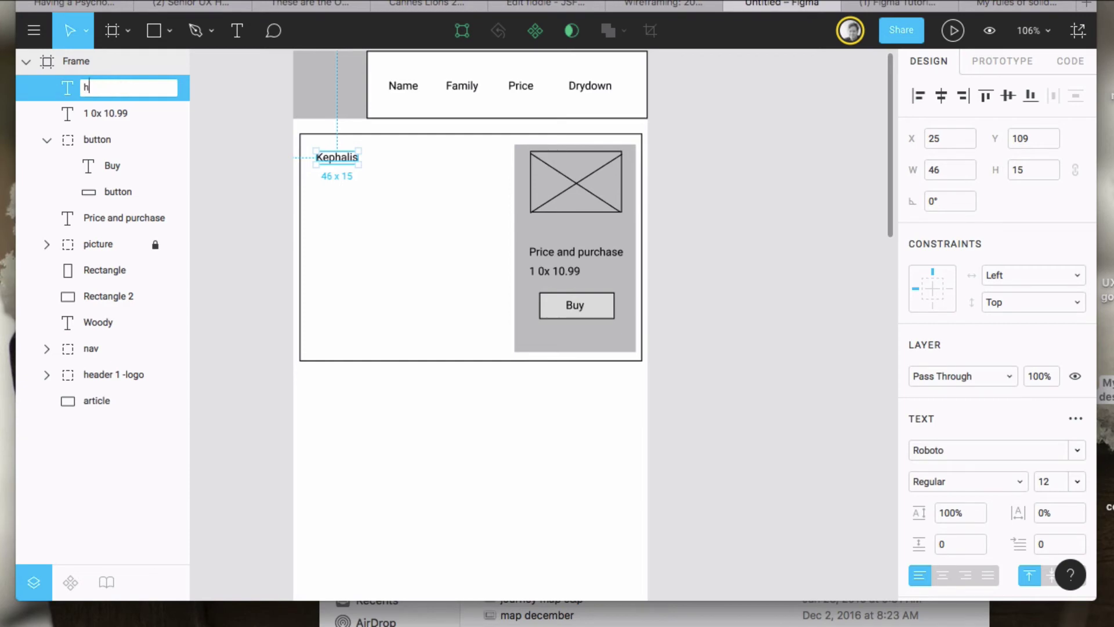
click(356, 192)
click(339, 158)
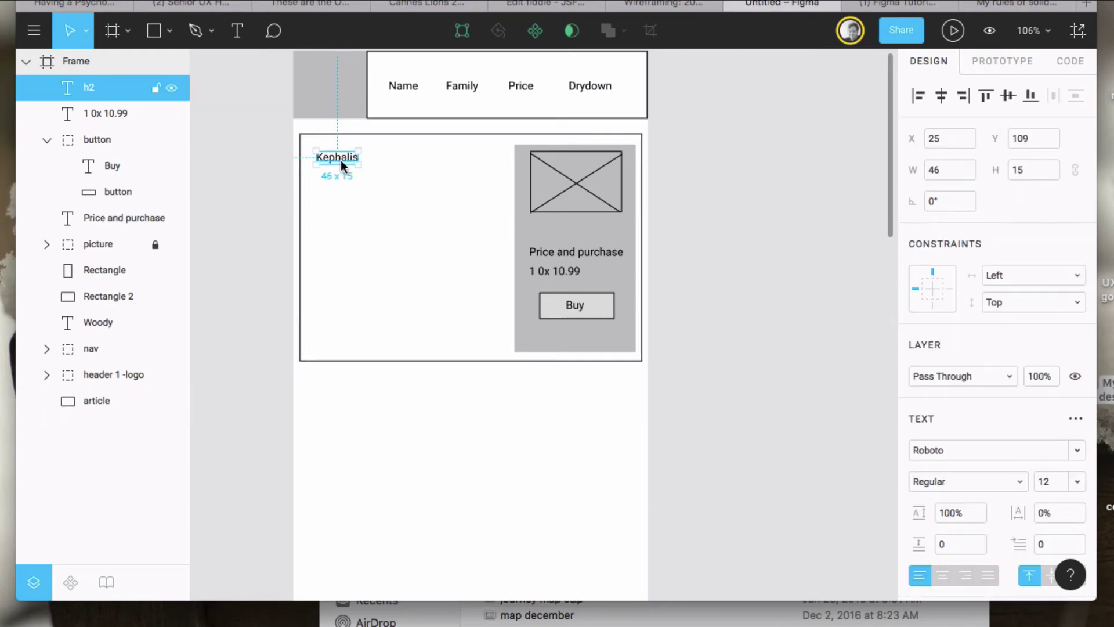
Step: Set the "Kephalis" h2 text size to 14 and move it up slightly to X 25, Y 104
click(1079, 486)
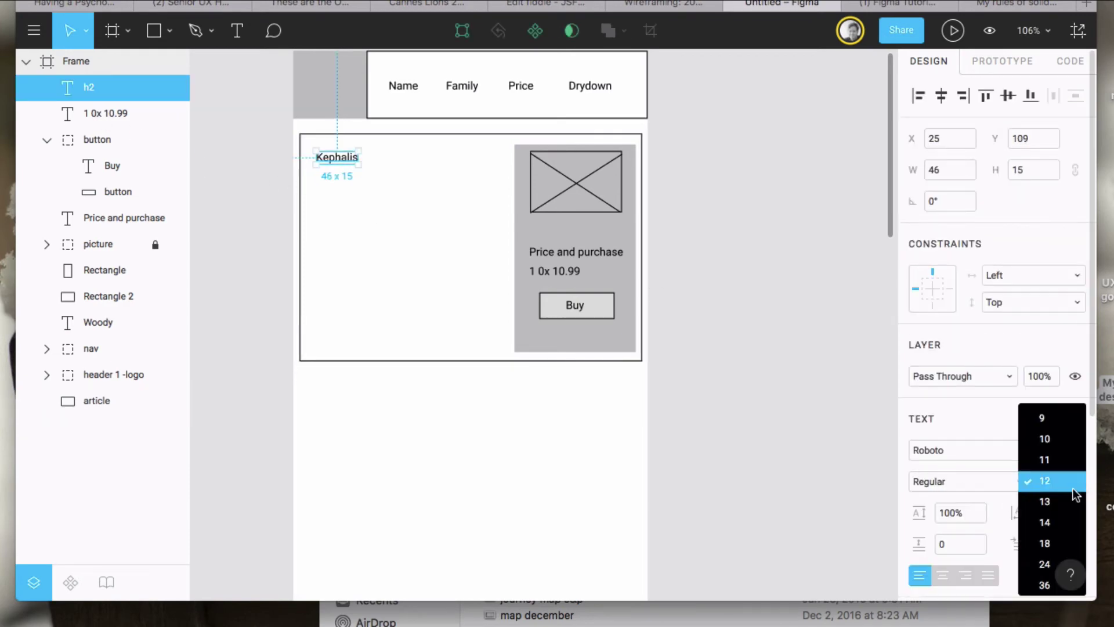
click(1061, 523)
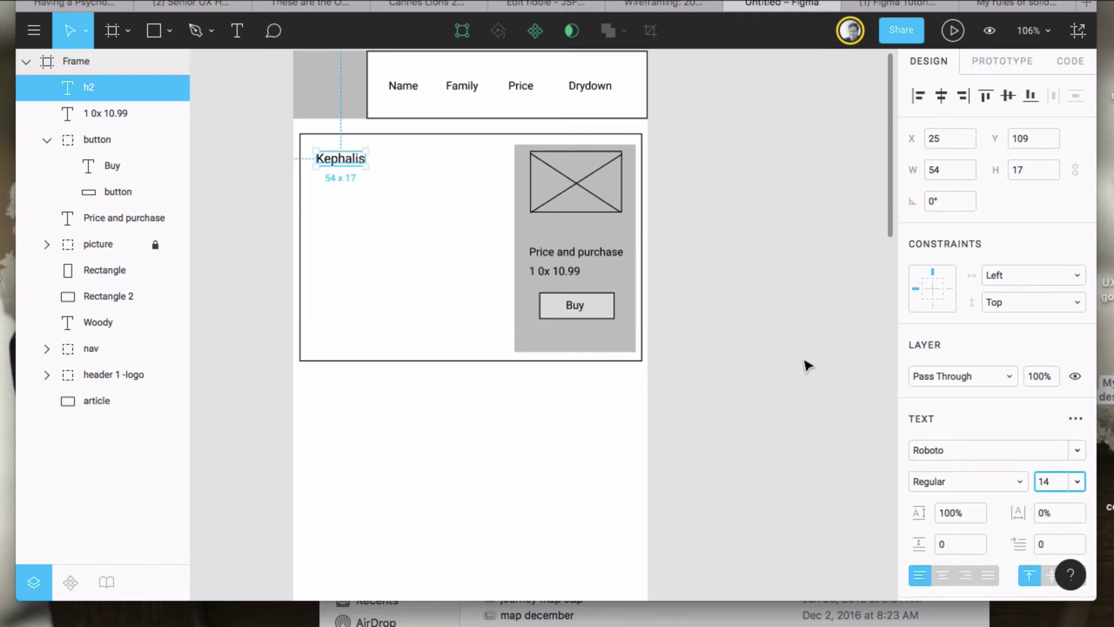
click(754, 339)
drag(356, 165, 350, 159)
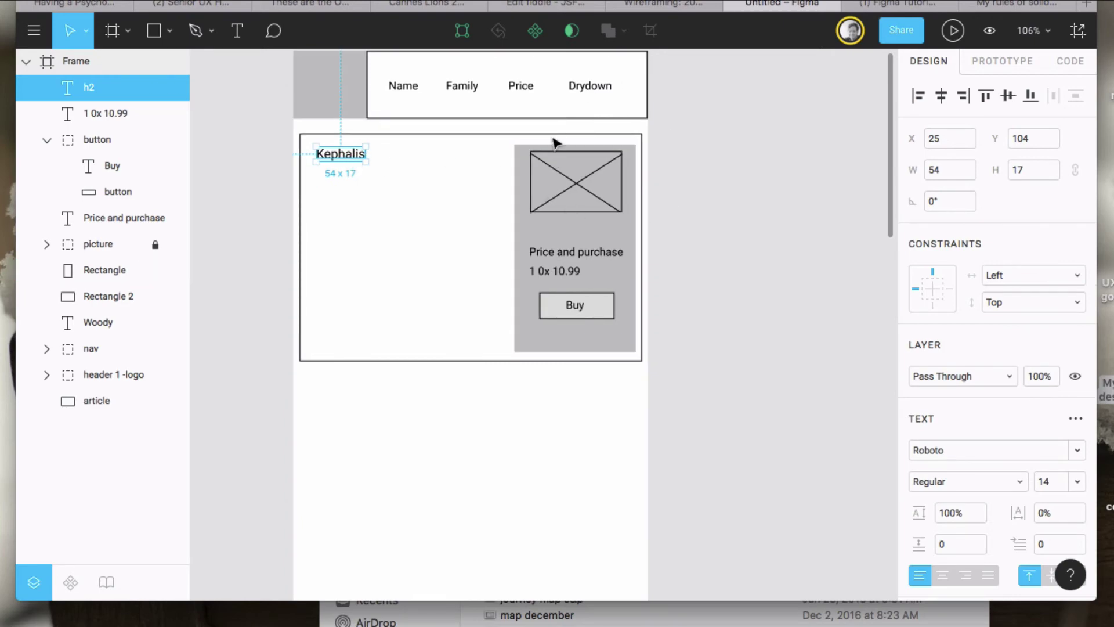
Step: Switch to the JSFiddle HTML, select the article's description text for copying, and return to the Figma wireframe
click(531, 5)
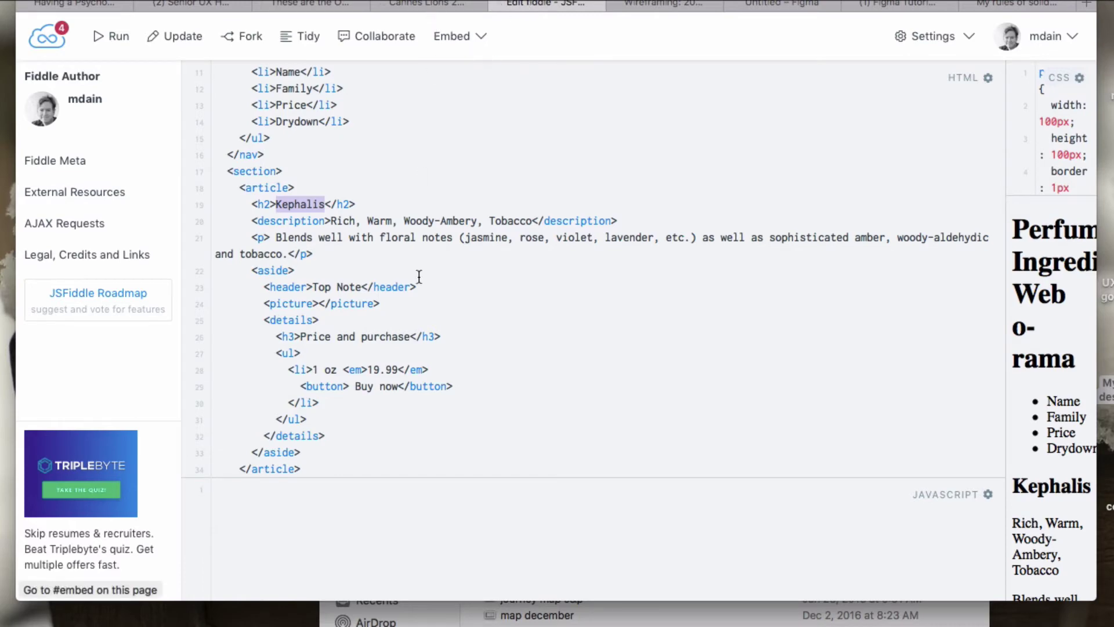
drag(334, 222, 525, 225)
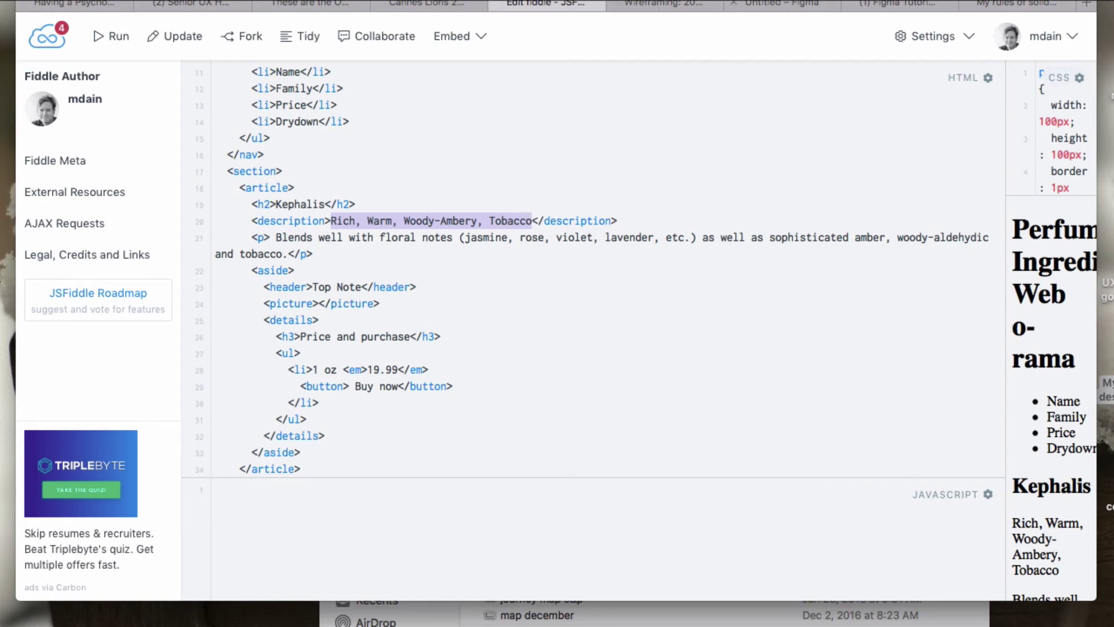
click(782, 7)
Step: Add the text "Rich, Warm, Woody-Ambery, Tobacco" directly below the Kephalis heading, left-aligned with it at X 25, Y 127
click(336, 209)
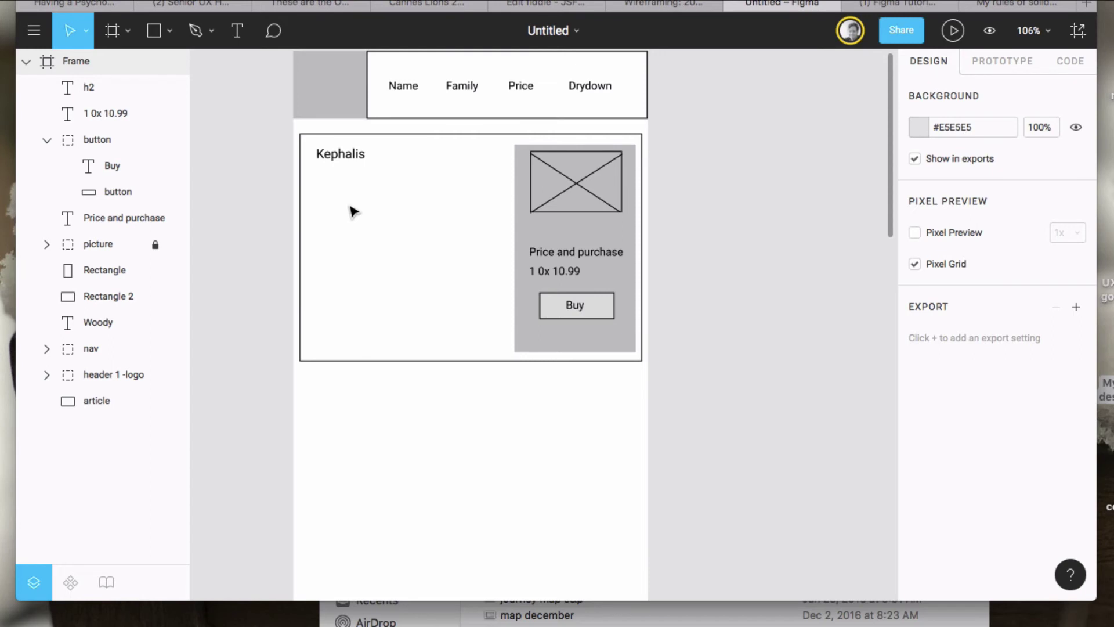
click(238, 33)
click(334, 194)
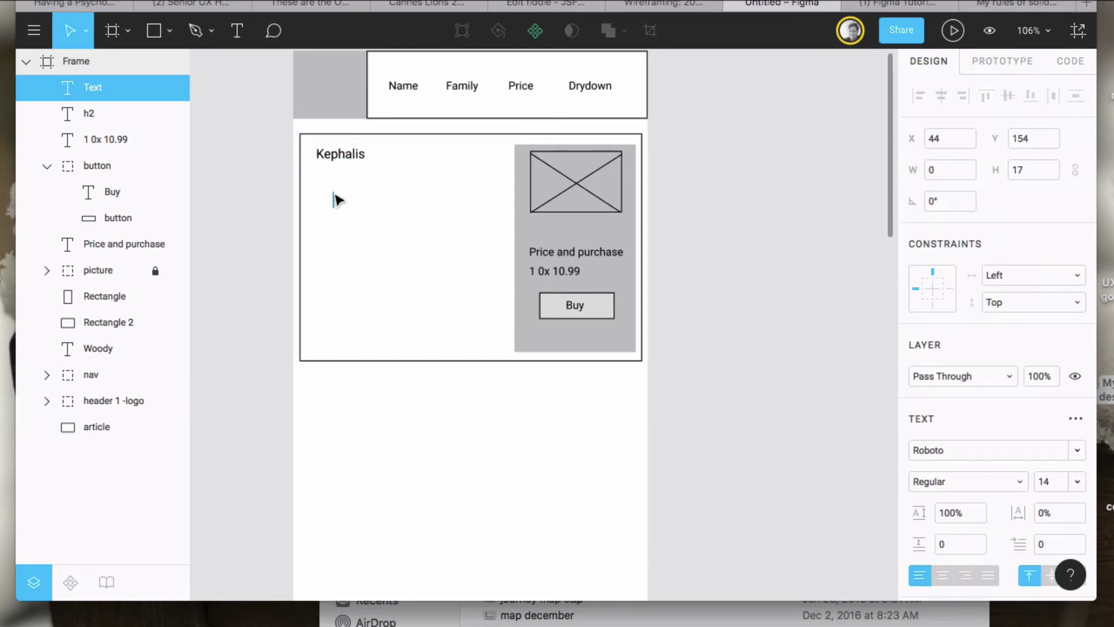
text(Rich, Warm, Woody-Ambery, Tobacco)
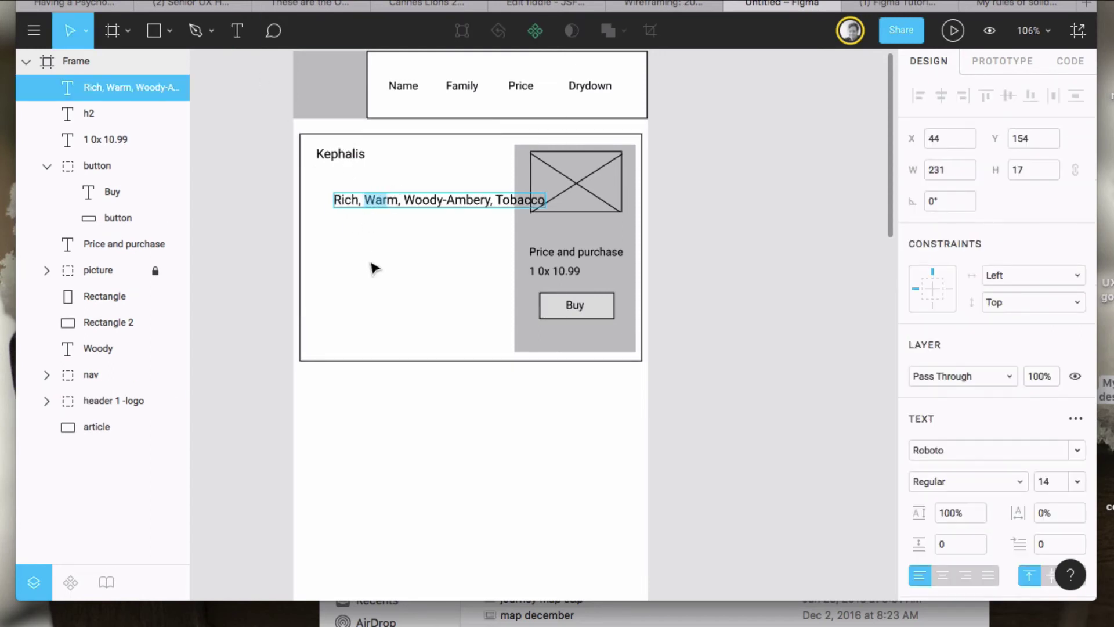
key(Escape)
drag(386, 204, 368, 187)
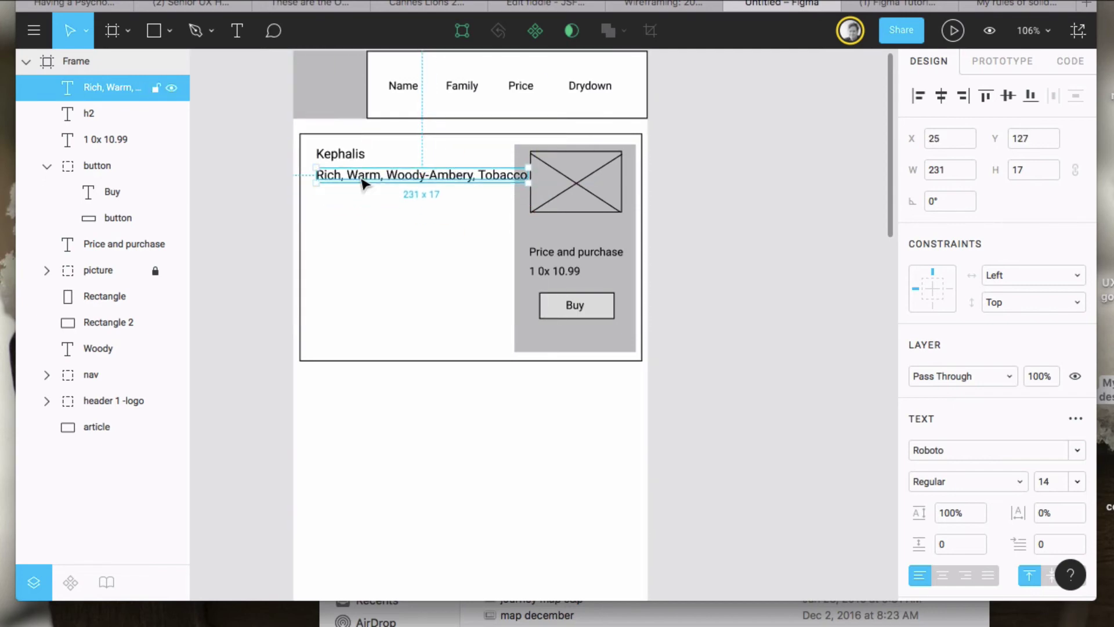
Step: Set the description text's font size to 12 and its fill to the grey #828282
click(1075, 484)
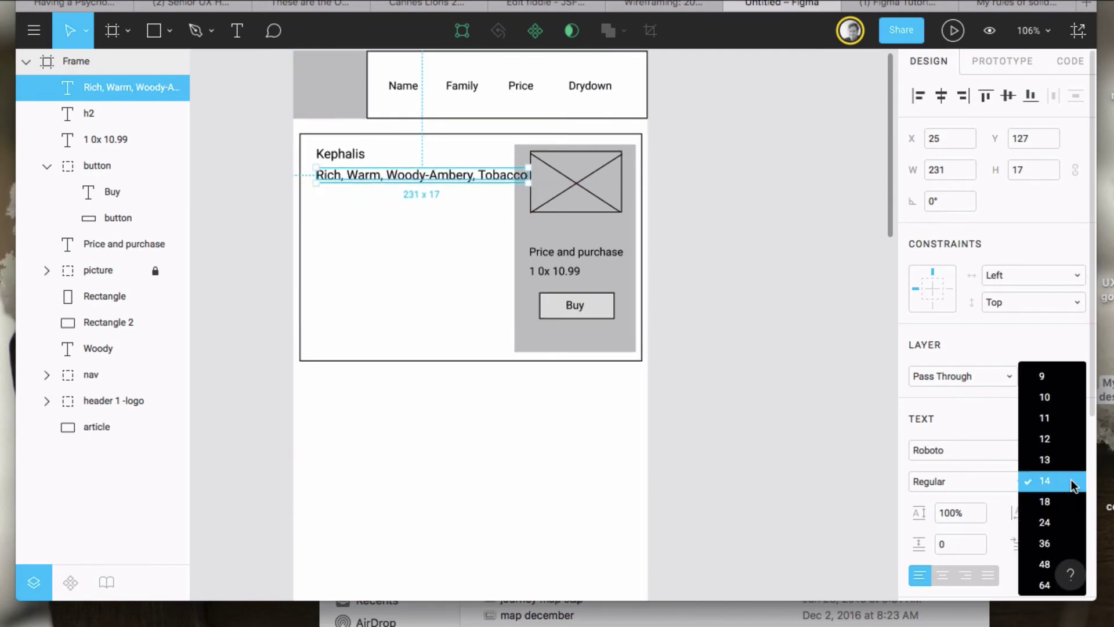
click(1058, 441)
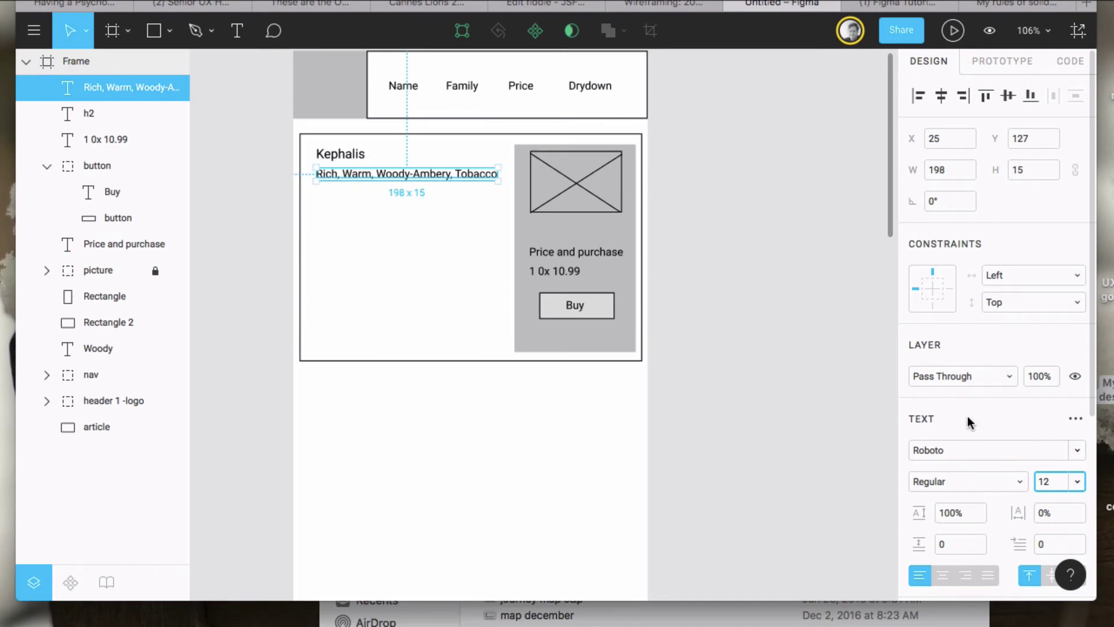
scroll(968, 418, down, 5)
click(921, 444)
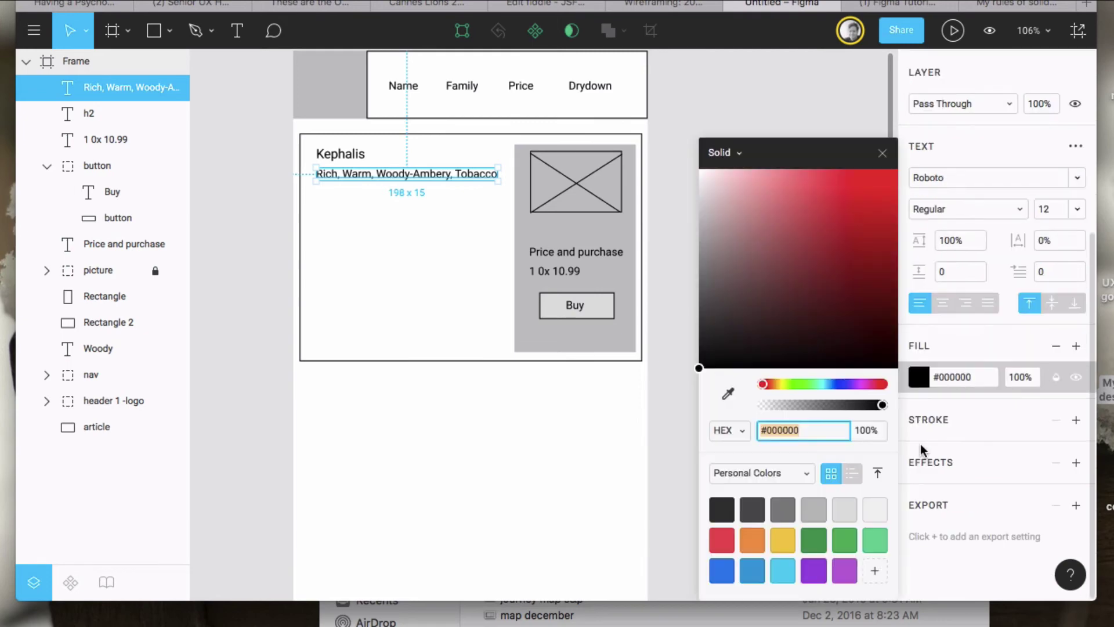
click(761, 504)
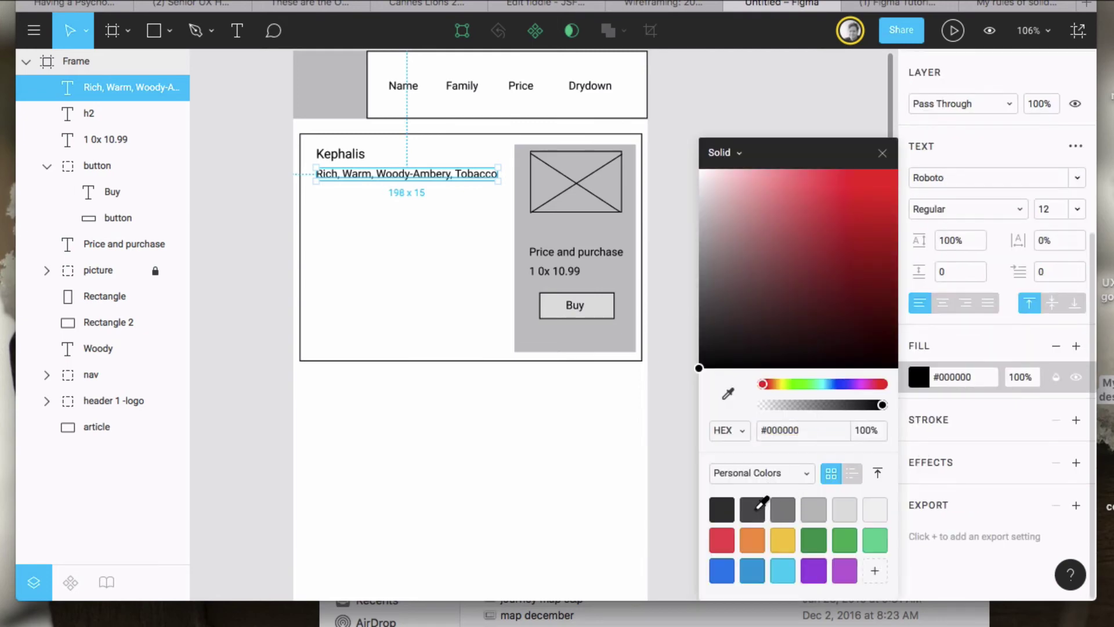
click(785, 508)
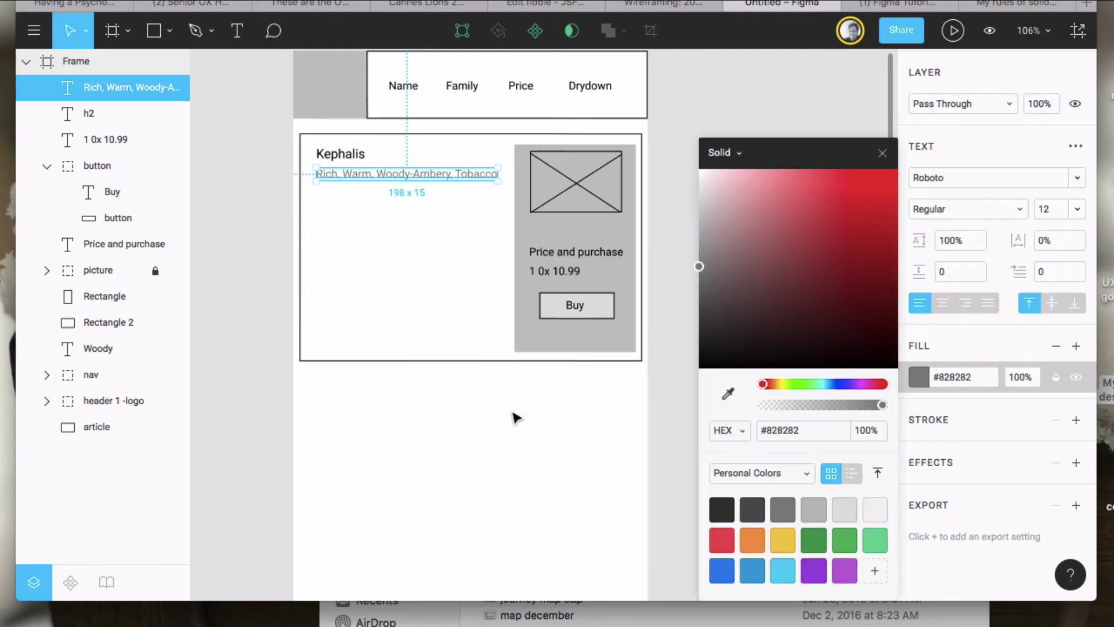
click(440, 488)
Step: Move the description text up to Y 121, closer to the heading, and rename its layer "h3"
click(353, 177)
drag(352, 177, 351, 171)
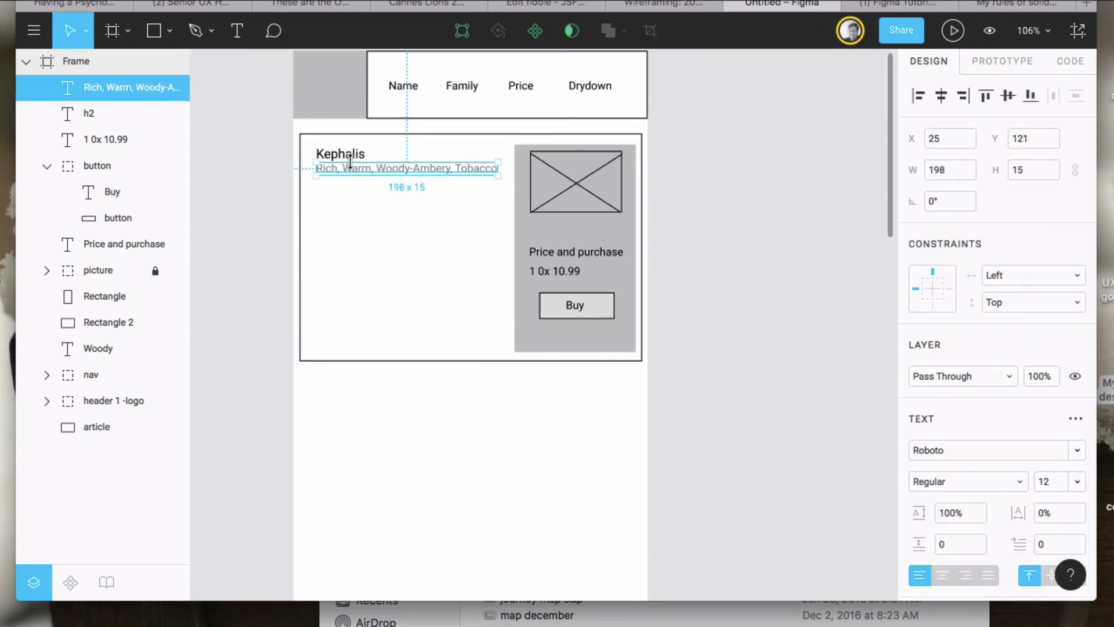
double_click(113, 89)
text(h3)
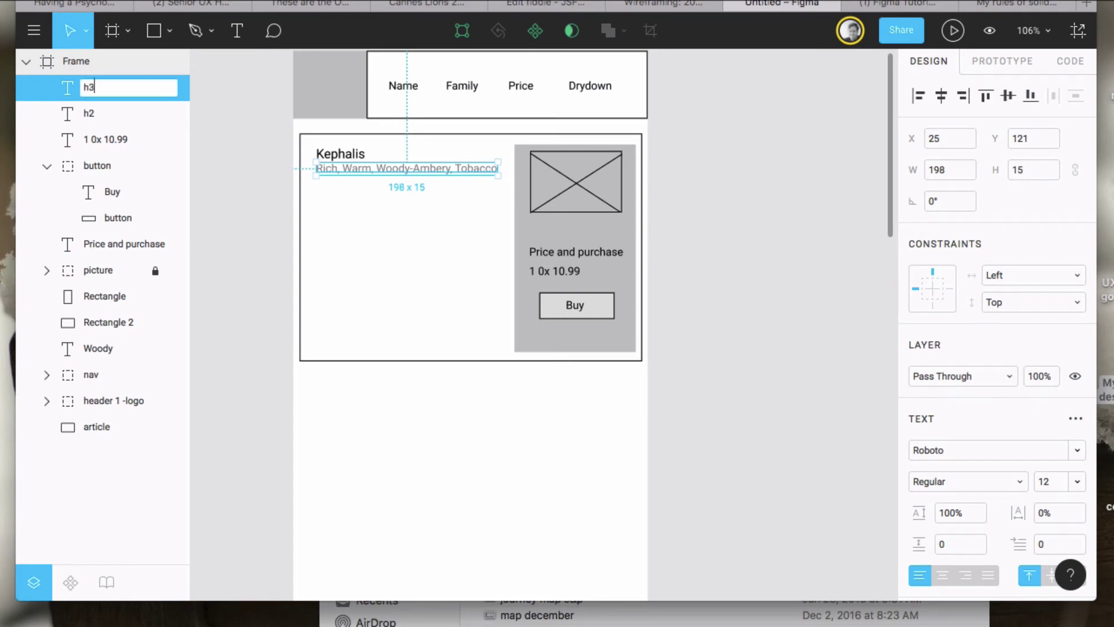
click(358, 251)
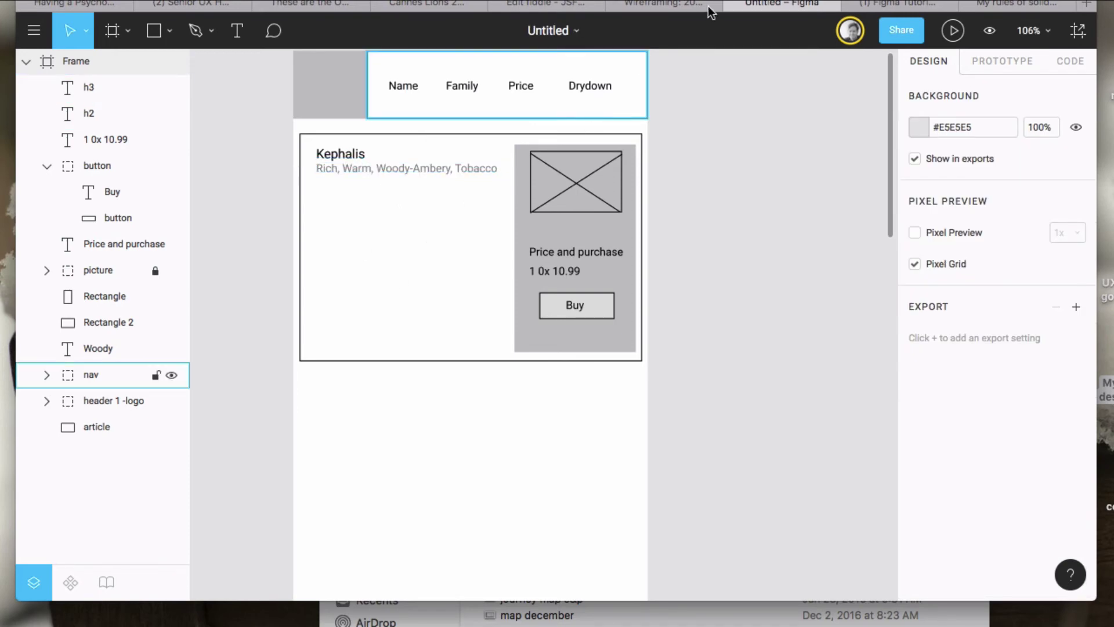
Step: Switch to the JSFiddle HTML, copy the "Blends well with floral notes" paragraph text, and return to the Figma wireframe
click(538, 5)
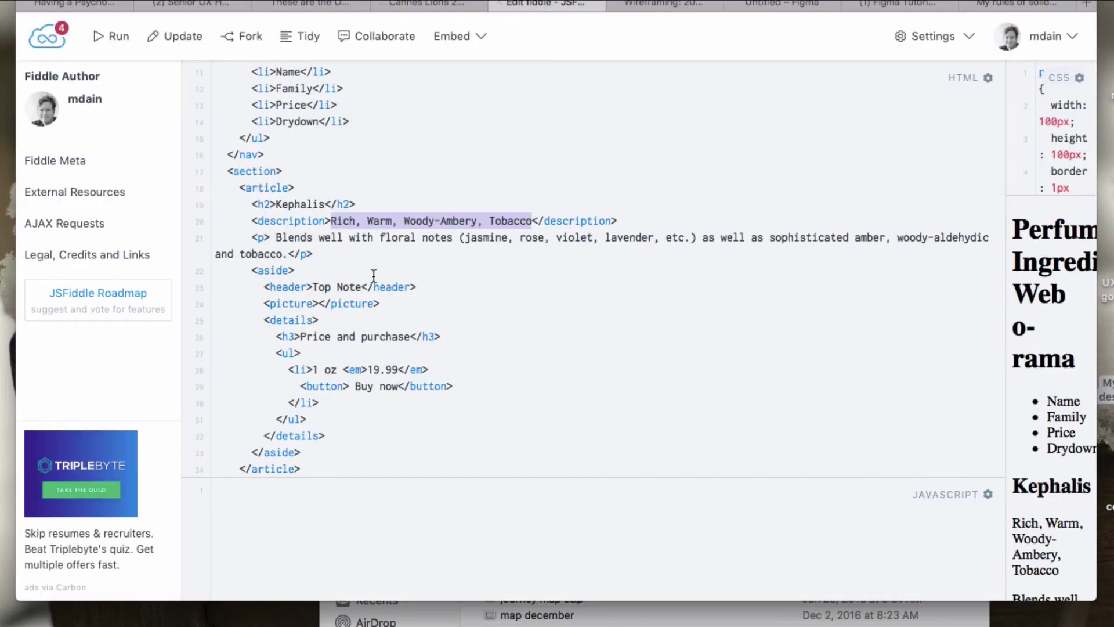
click(273, 243)
mouse_move(277, 238)
mouse_down()
mouse_move(534, 251)
mouse_move(346, 268)
mouse_move(289, 254)
mouse_up()
key(super+c)
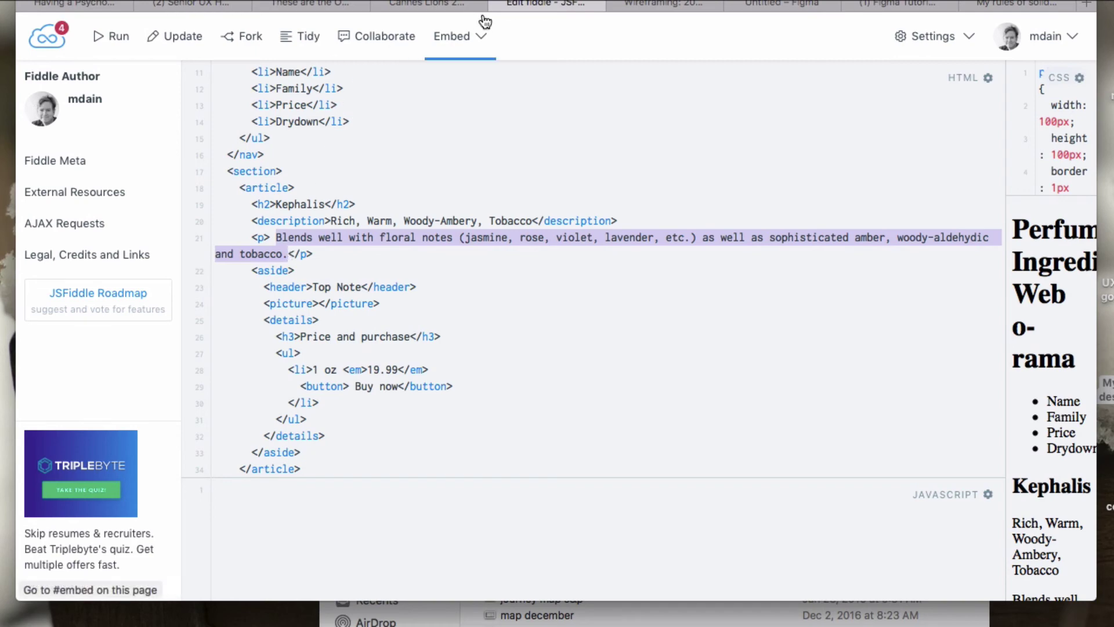
click(783, 8)
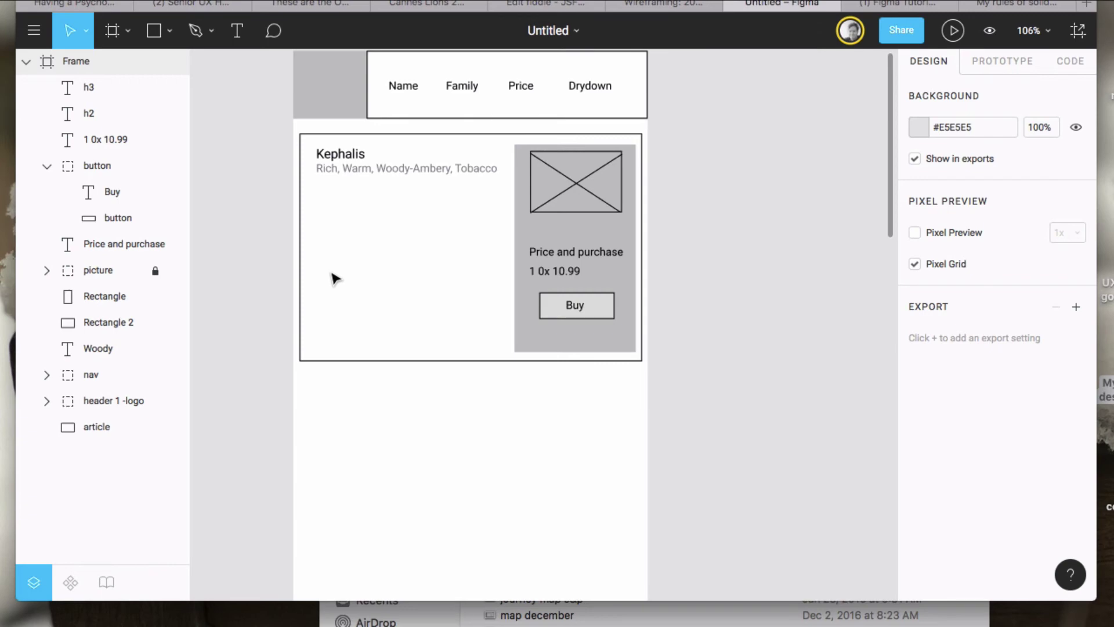
Step: Paste the paragraph below the description text and resize its text box to about 203 x 83, clear of the aside
key(super+v)
drag(495, 318, 322, 234)
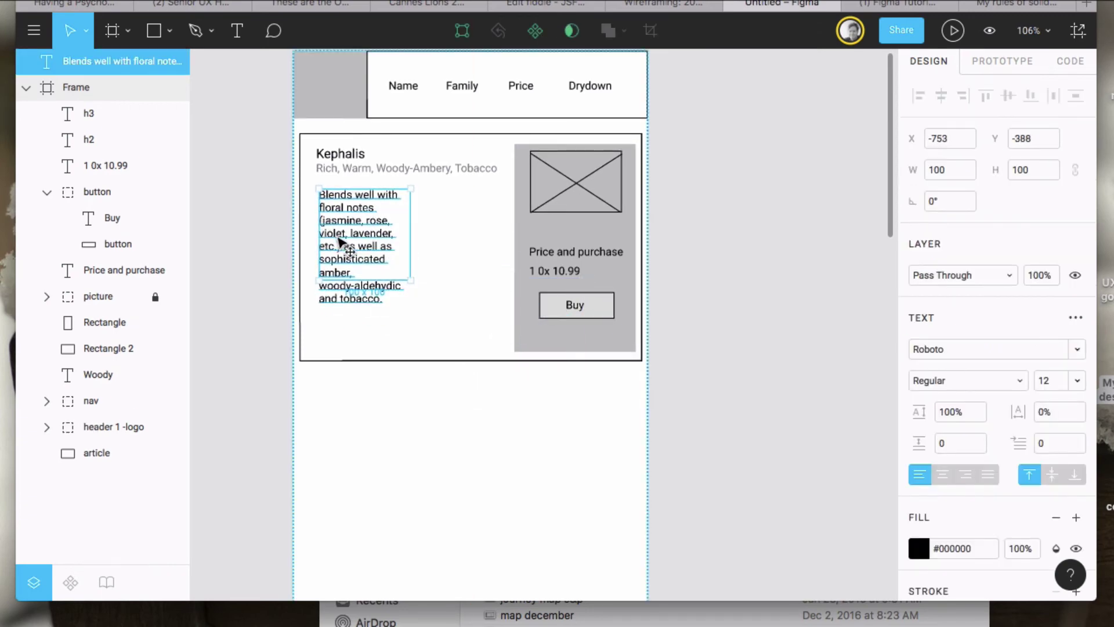
drag(426, 277, 509, 262)
drag(446, 235, 439, 232)
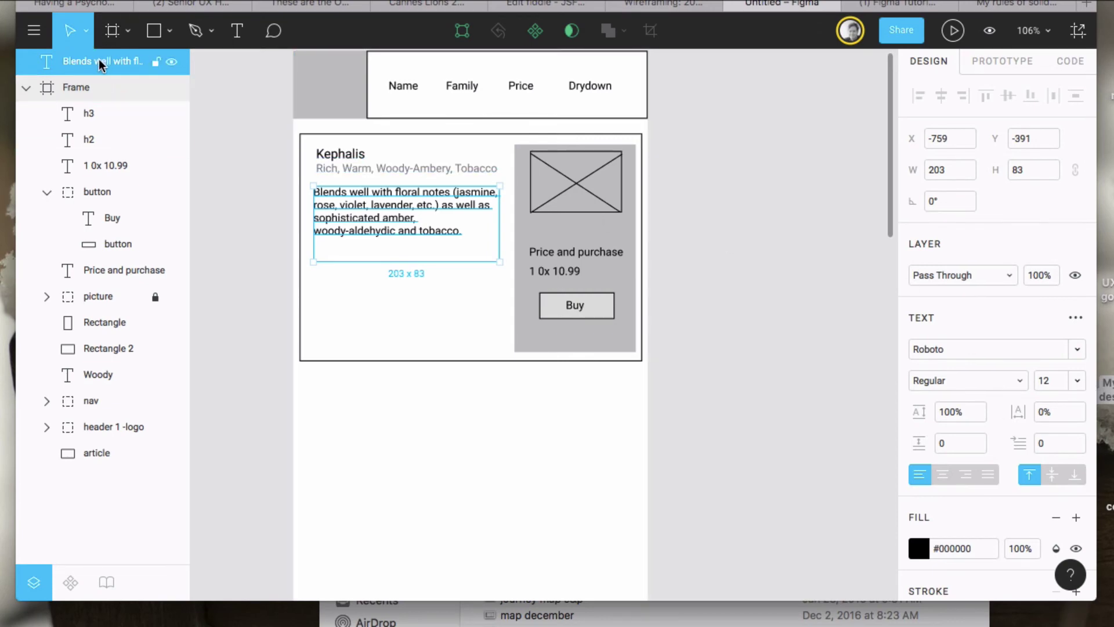
Step: Rename the pasted paragraph's text layer as "p"
double_click(67, 61)
text(p)
click(284, 183)
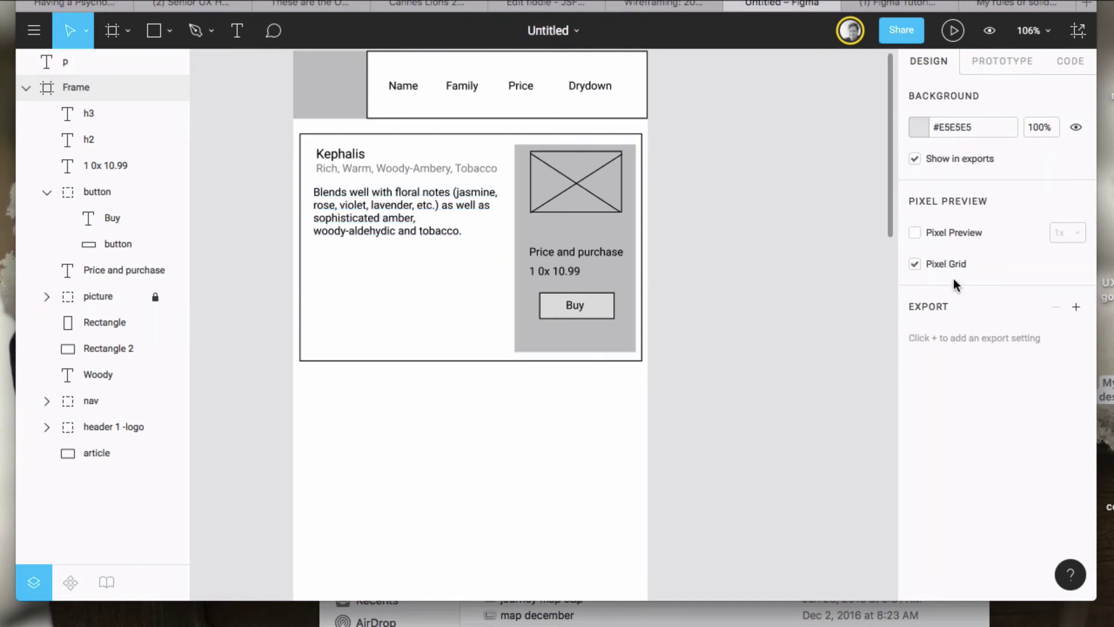
Step: Set the paragraph text's font size to 10
click(412, 233)
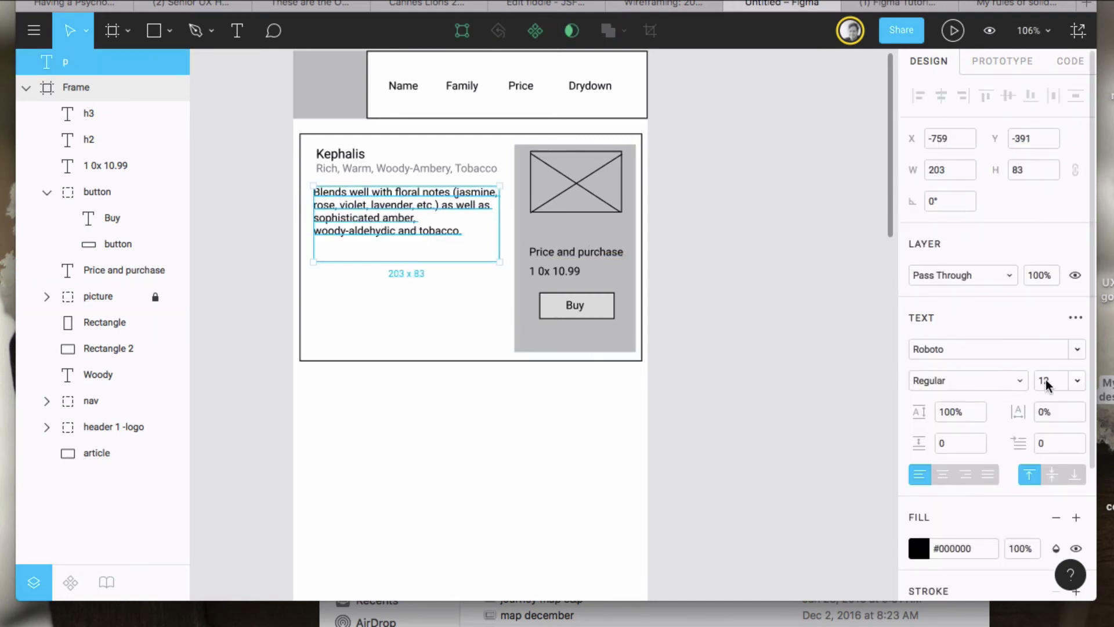
click(1077, 381)
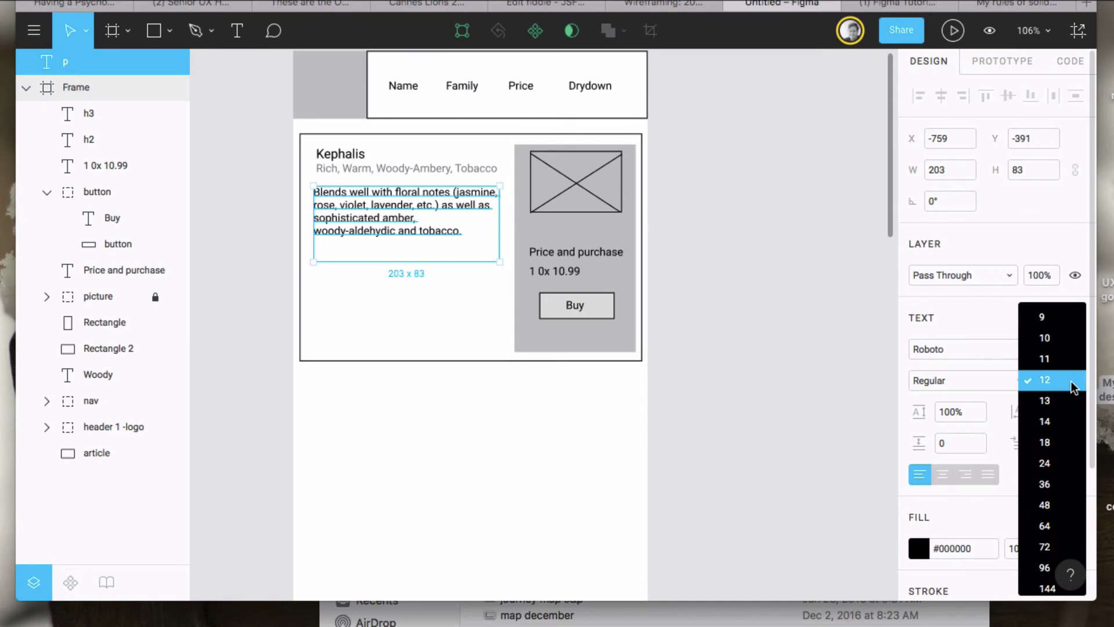
click(1062, 341)
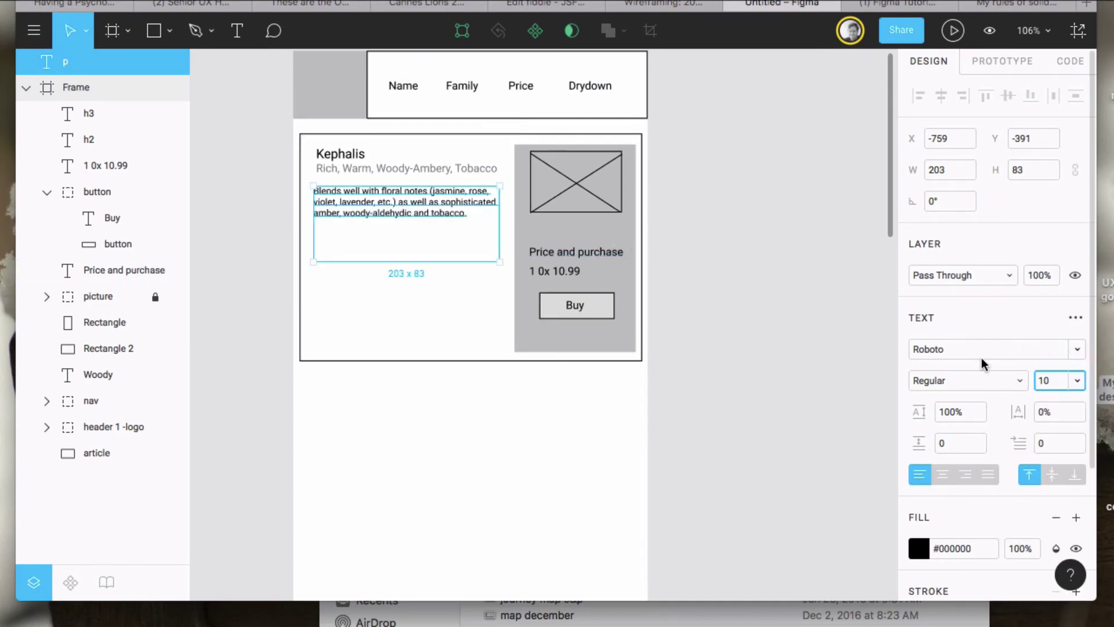
click(802, 302)
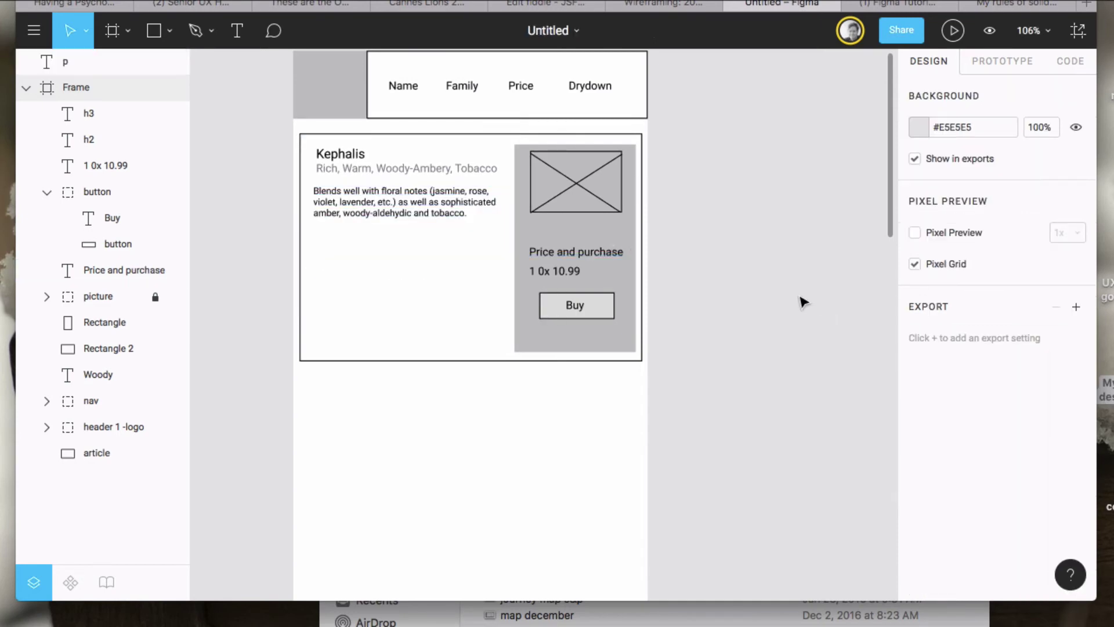
Step: Shift the grey aside rectangle slightly up within the article, to X 242, Y 94
scroll(766, 280, down, 5)
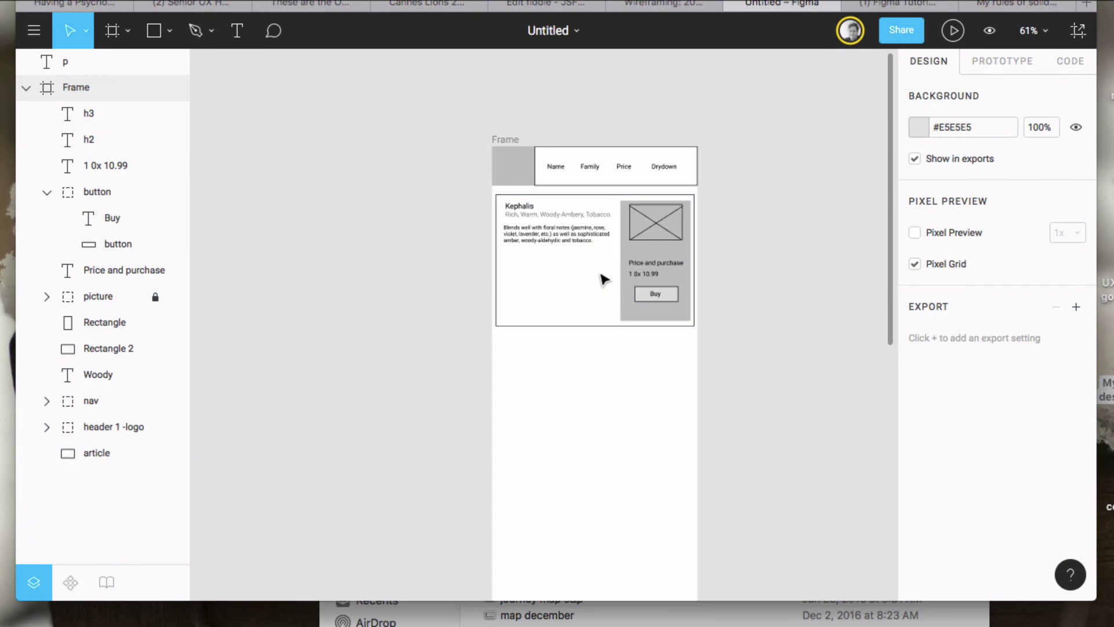
scroll(601, 278, up, 10)
scroll(603, 319, down, 5)
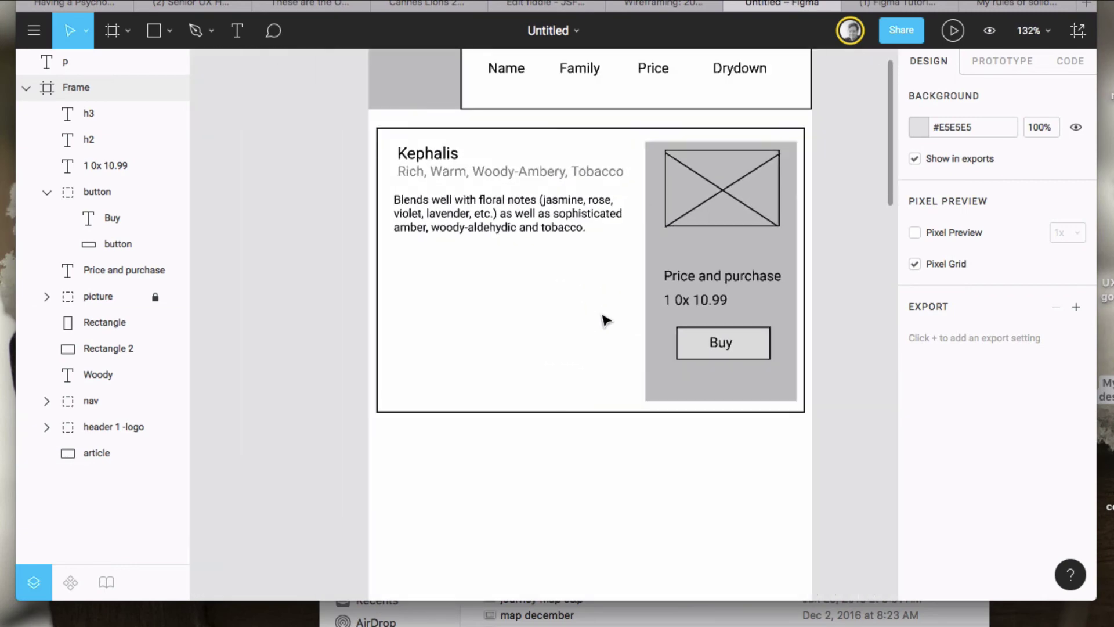
click(718, 191)
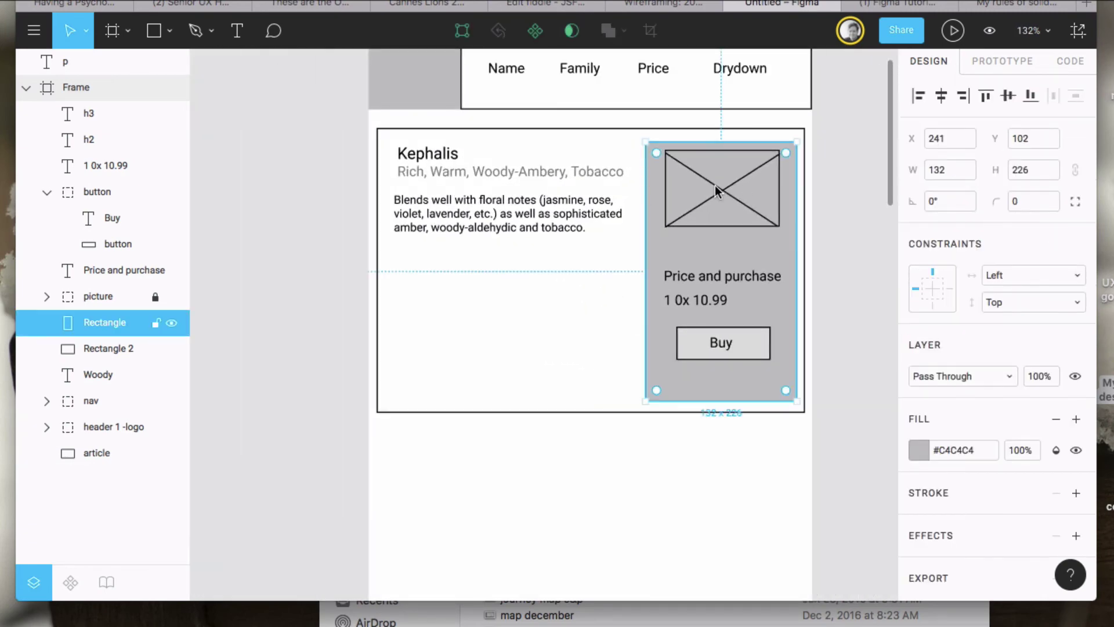
double_click(718, 191)
key(Escape)
mouse_move(696, 279)
mouse_down()
mouse_move(704, 261)
mouse_move(705, 281)
mouse_up()
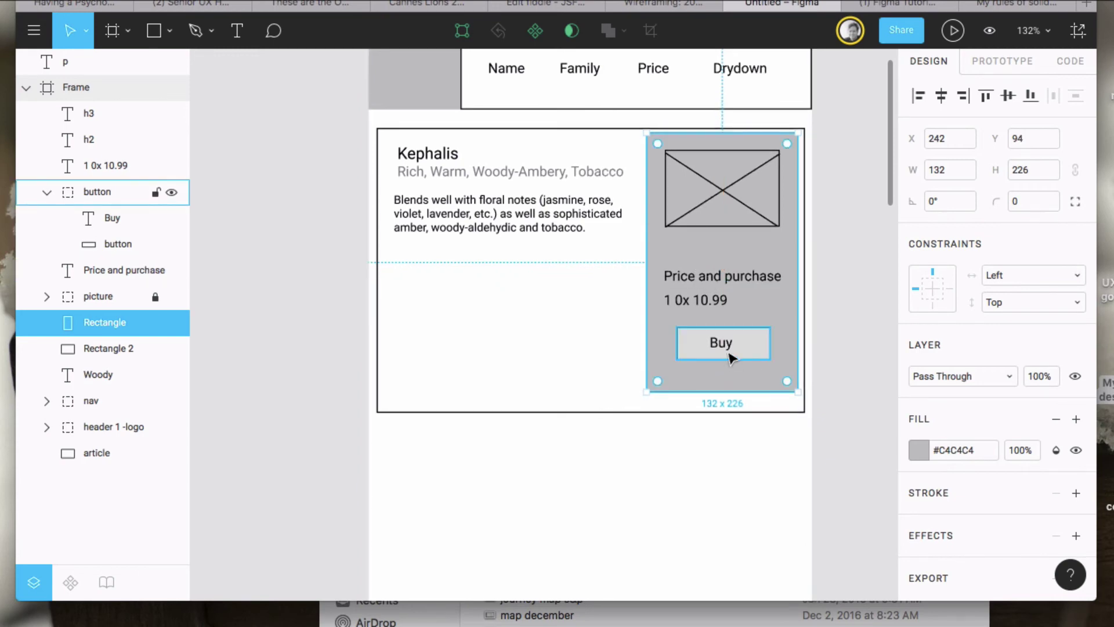
Step: Move the "Price and purchase" and "1 0x 10.99" texts up beneath the picture placeholder, placing the price line at X 258, Y 199
drag(726, 278, 719, 253)
double_click(708, 279)
key(Escape)
drag(703, 295, 703, 257)
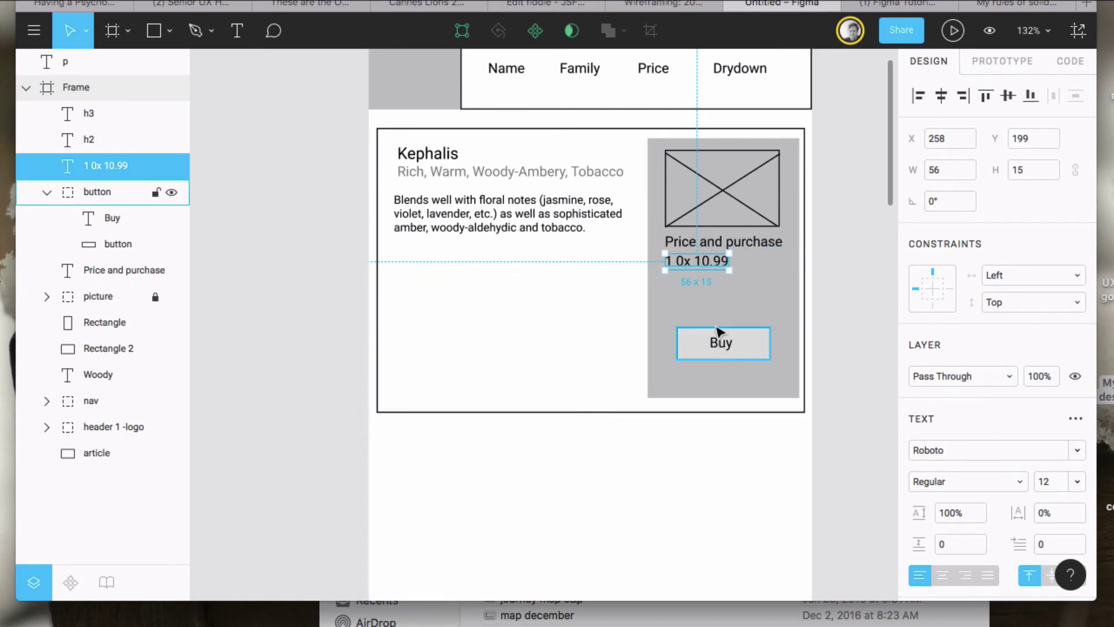
Step: Move the Buy button group up beneath the price line and shrink the grey aside rectangle to about 127 x 159 around its contents
drag(722, 346, 723, 288)
click(724, 348)
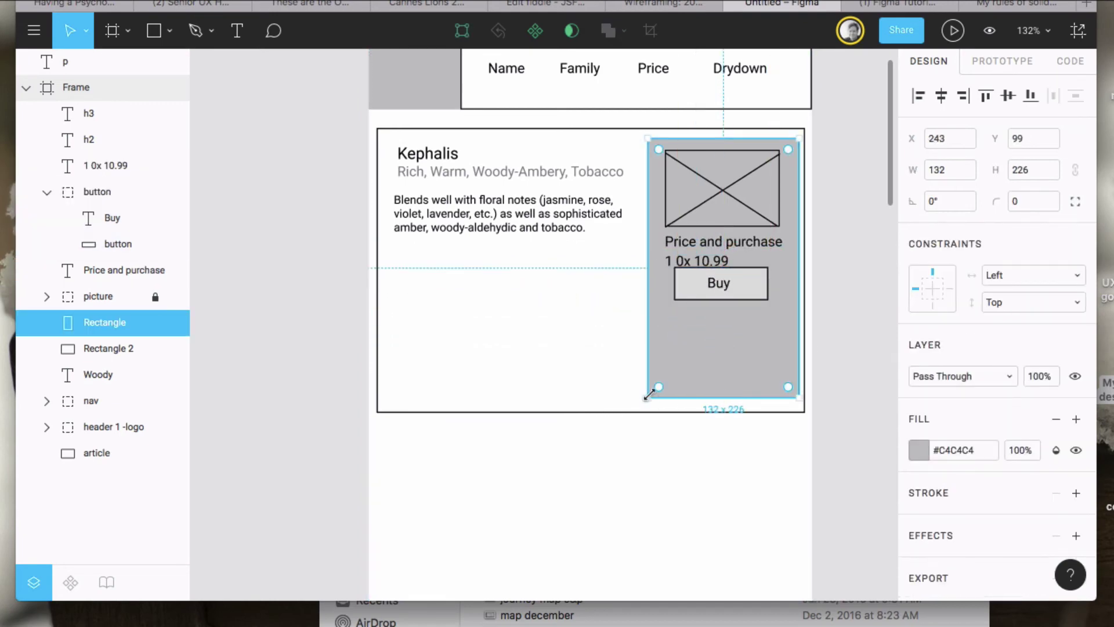
drag(645, 396, 654, 319)
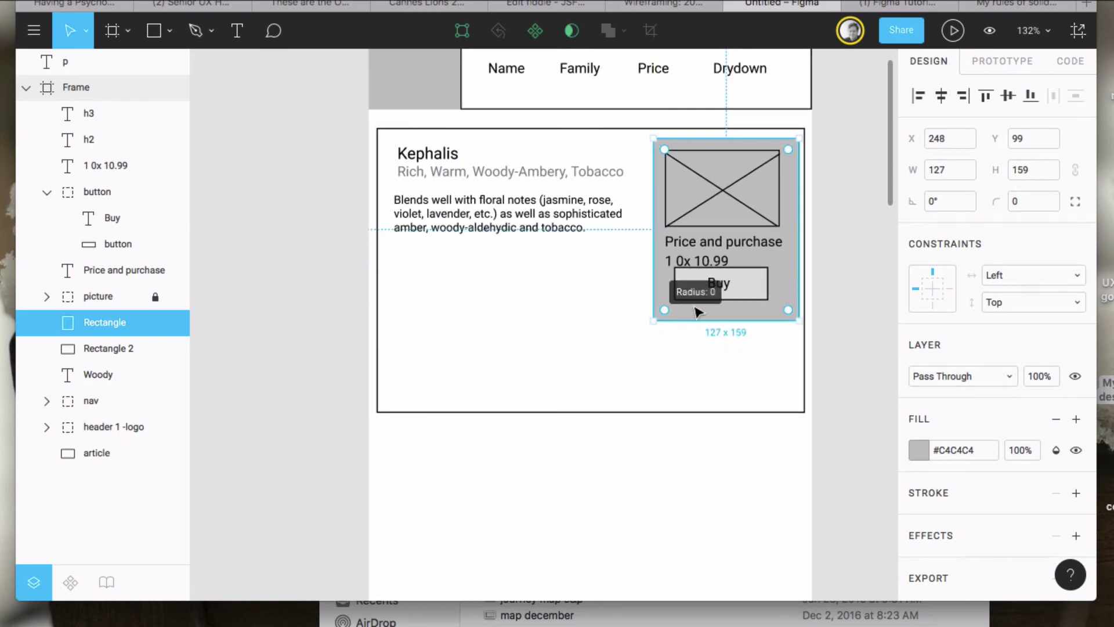
mouse_move(732, 292)
mouse_down()
mouse_move(736, 274)
mouse_move(723, 295)
mouse_up()
click(724, 291)
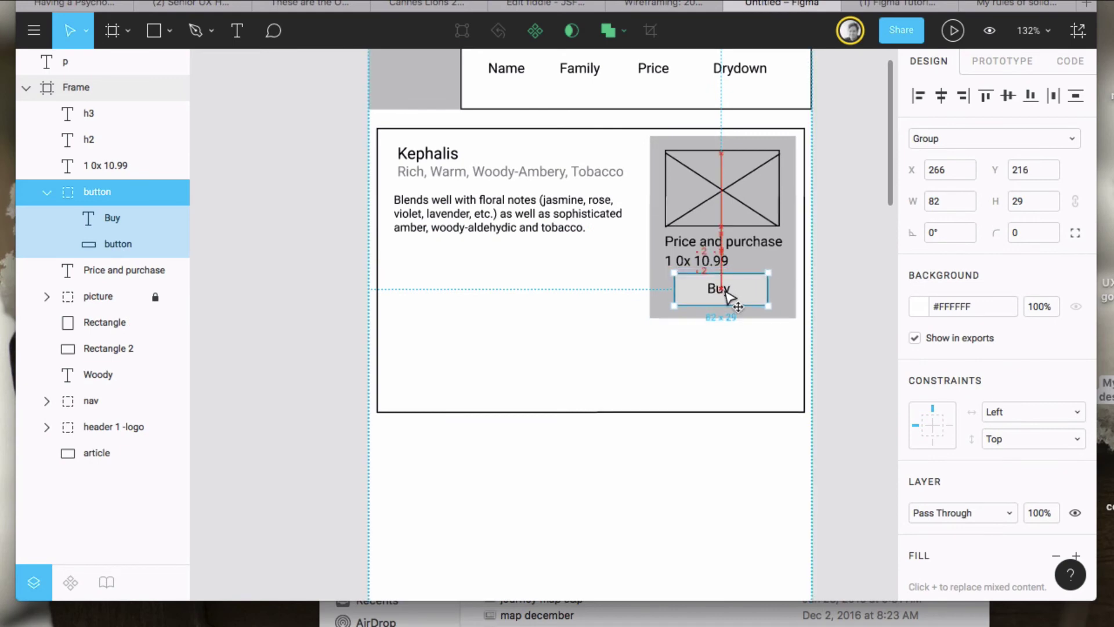
Step: Shorten the article outline rectangle to 373 x 166 so it ends level with the grey aside
click(613, 414)
drag(593, 411, 589, 323)
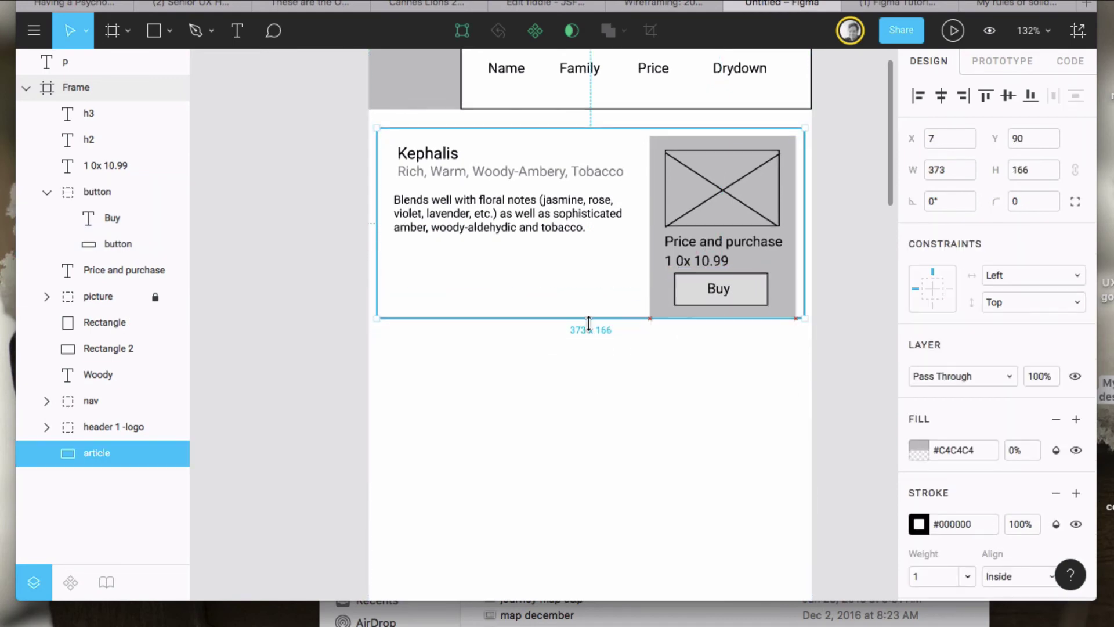
Step: Set the paragraph's font size to 13 and shift the Kephalis heading and description down, aligned at X 21 with the heading at Y 109
click(506, 224)
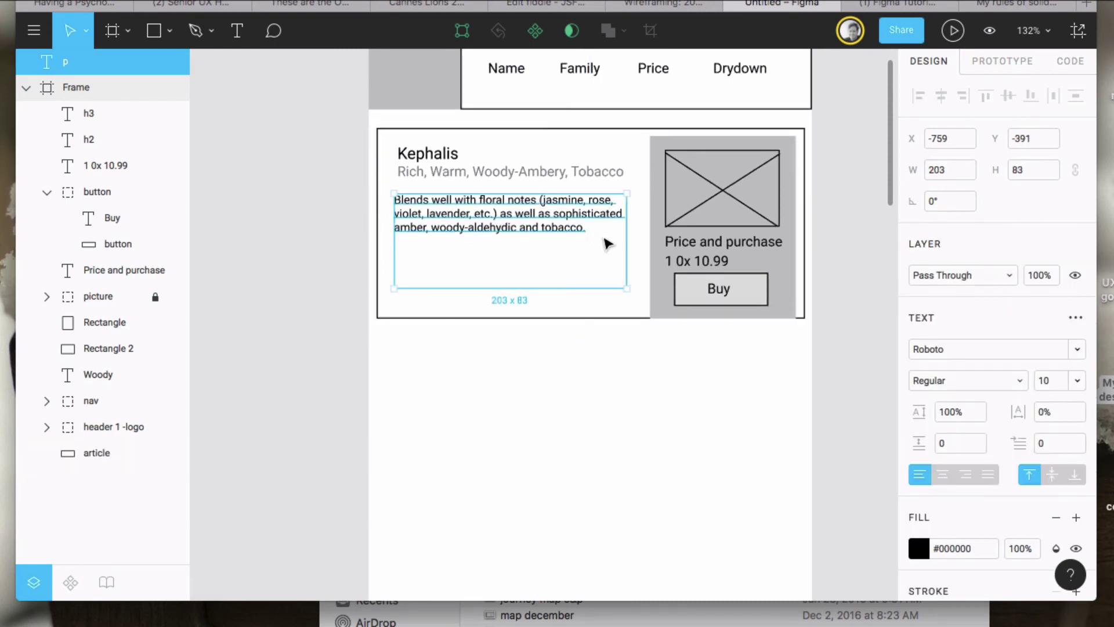
click(1076, 382)
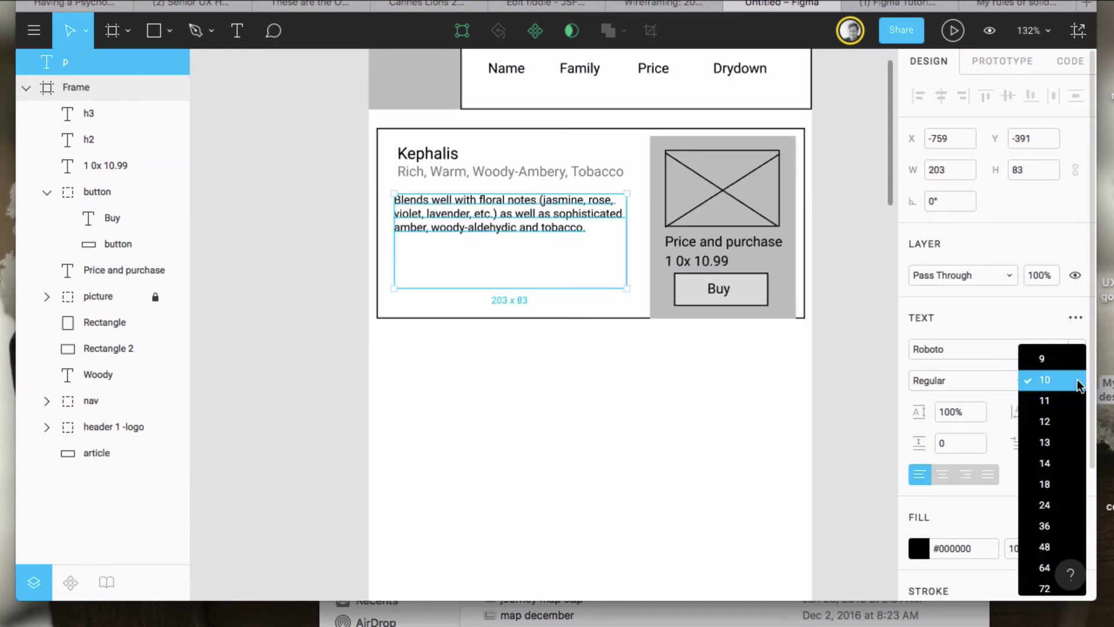
click(1060, 443)
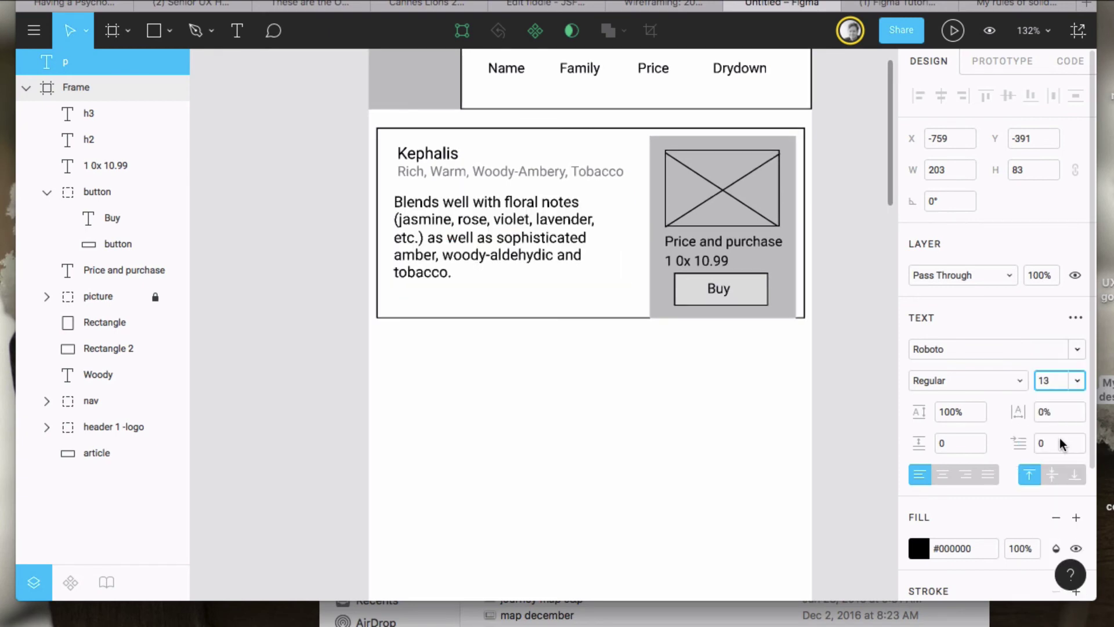
click(514, 418)
mouse_move(435, 175)
mouse_down()
mouse_move(428, 181)
mouse_move(429, 158)
mouse_up()
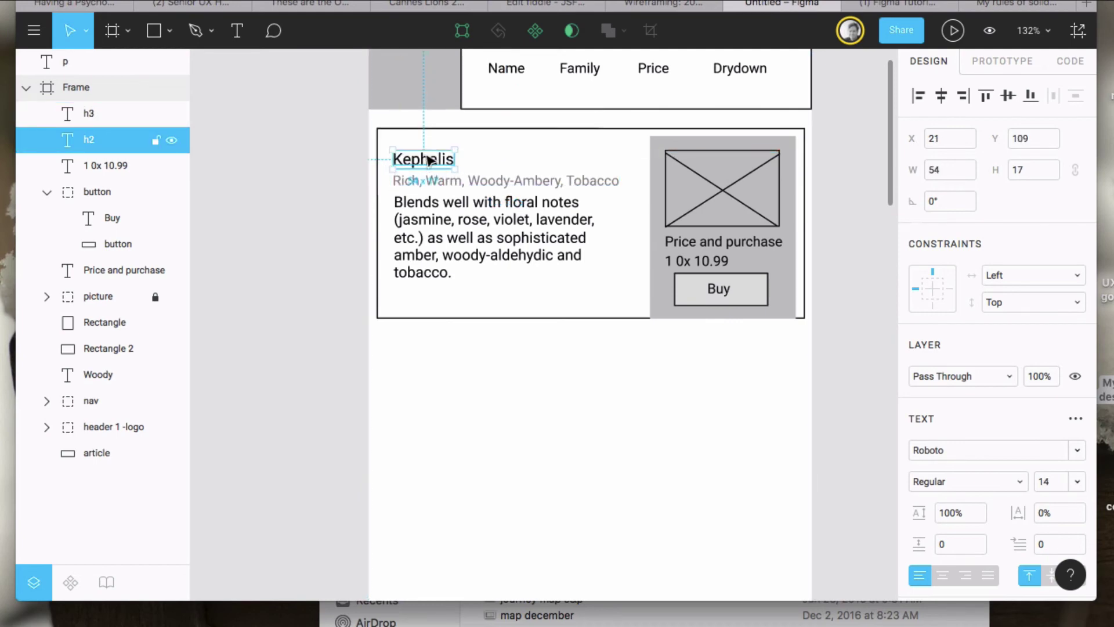
Step: Enlarge the grey aside rectangle to 152 x 166 at X 228, Y 90, flush with the article outline
click(697, 151)
drag(647, 243, 627, 242)
drag(653, 134, 652, 125)
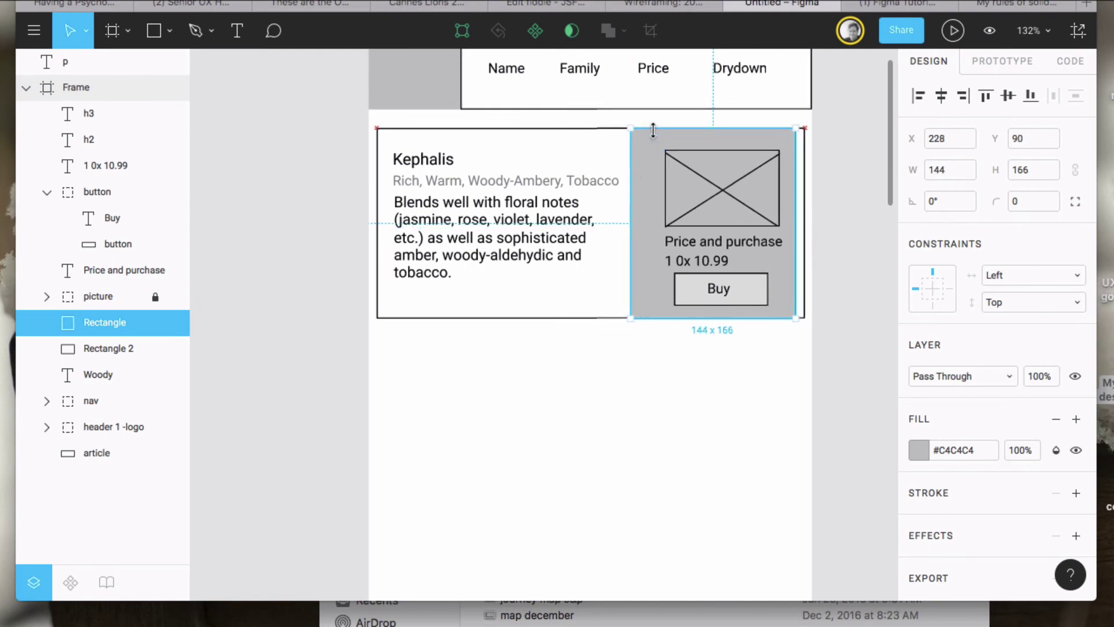
drag(796, 223, 805, 227)
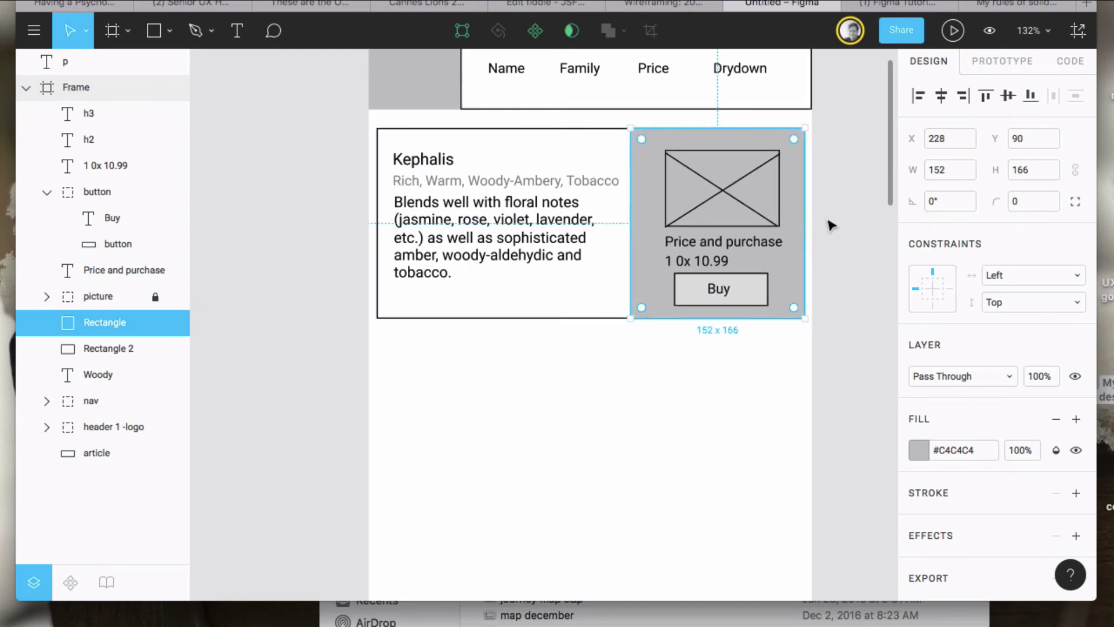
click(845, 220)
scroll(846, 224, down, 5)
drag(828, 311, 498, 164)
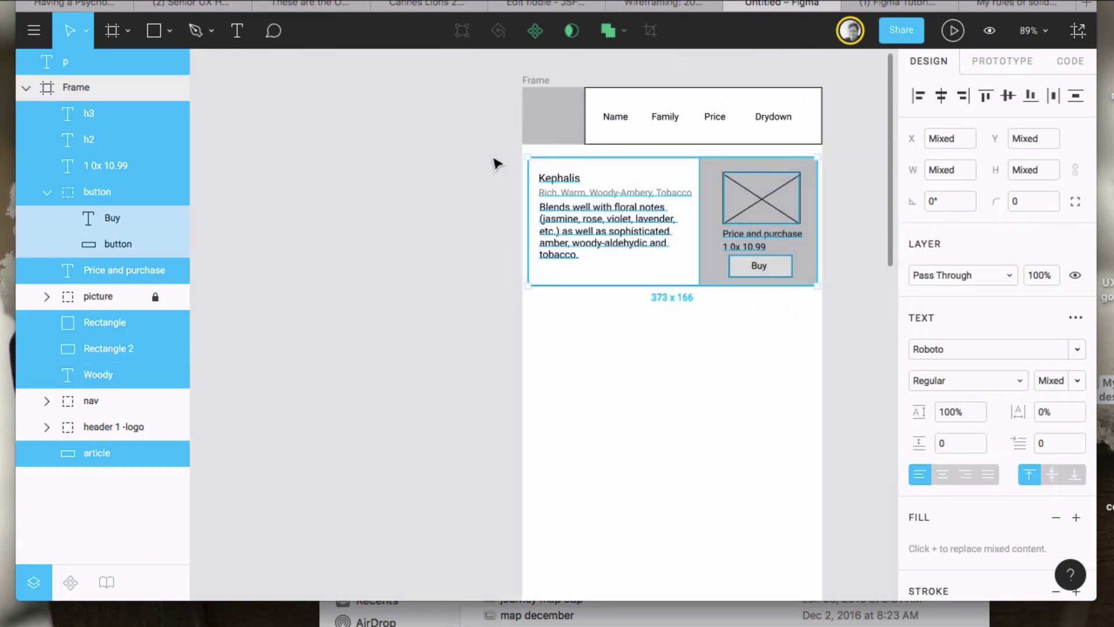
click(26, 89)
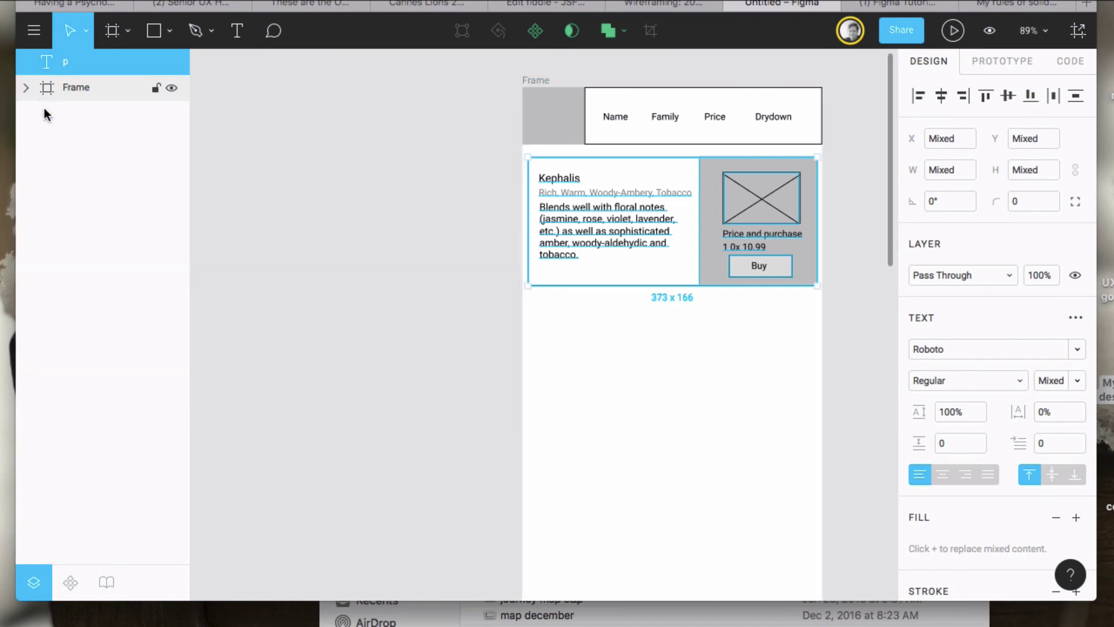
click(26, 88)
click(249, 243)
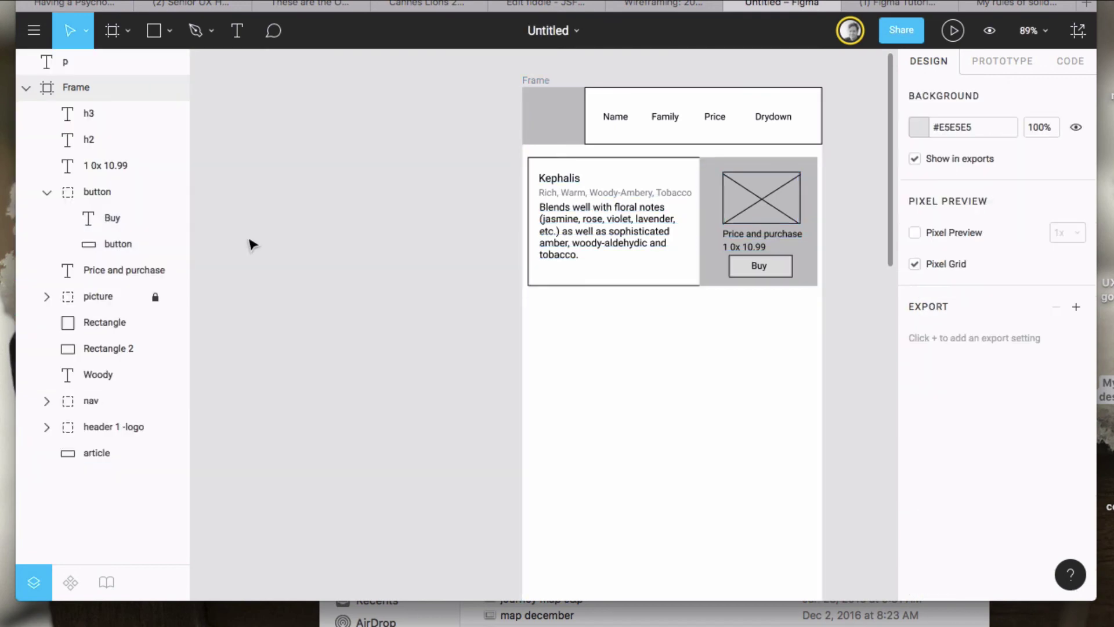
click(572, 239)
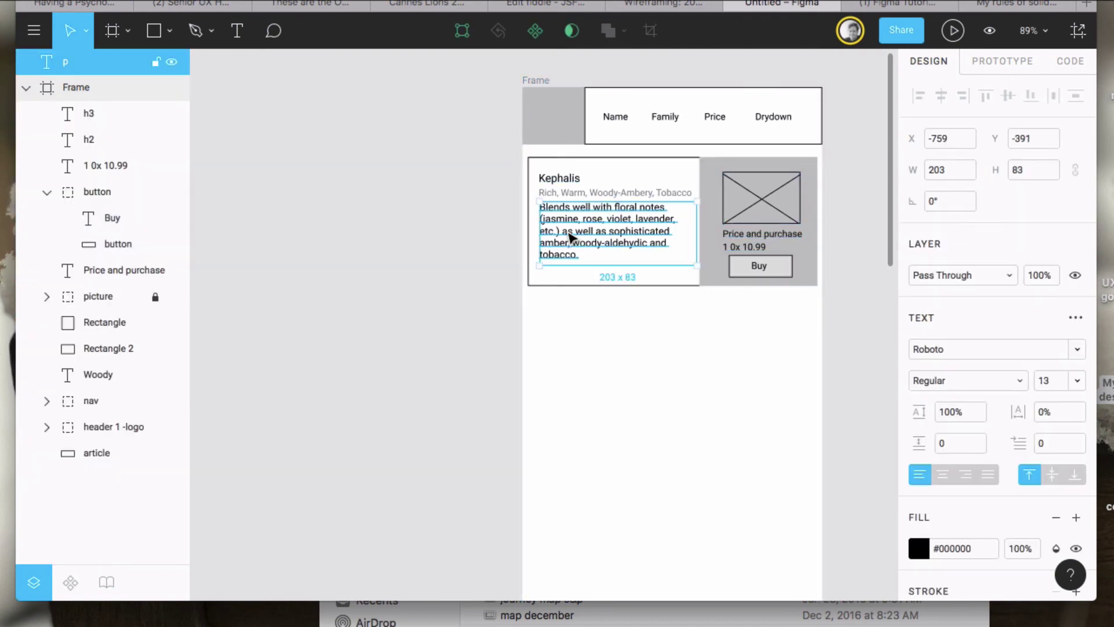
shift+click(574, 193)
shift+click(563, 178)
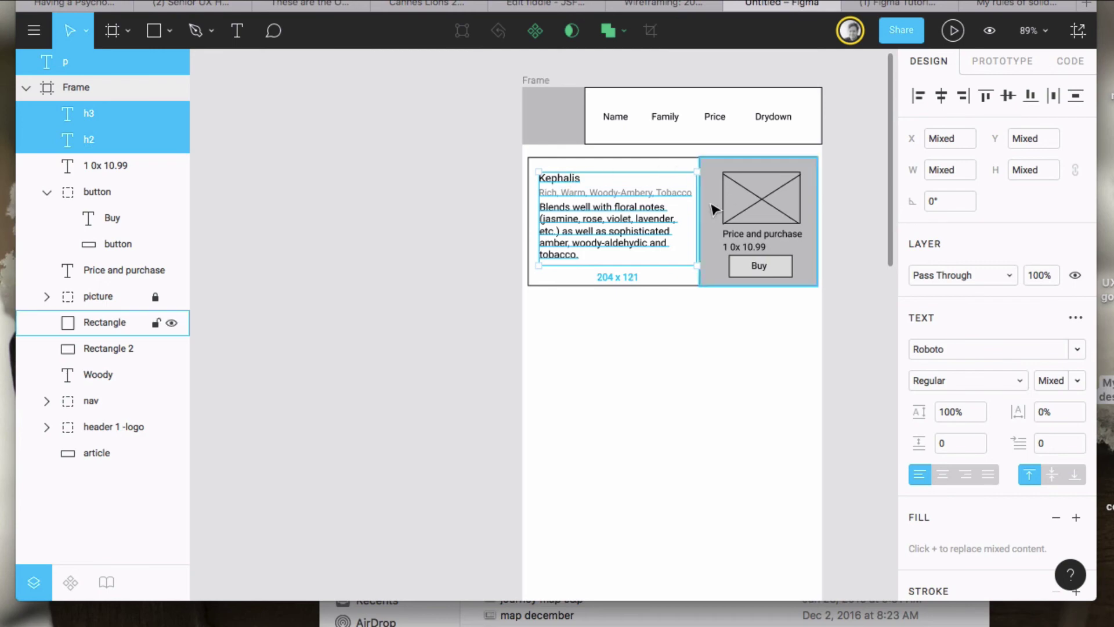
shift+click(156, 322)
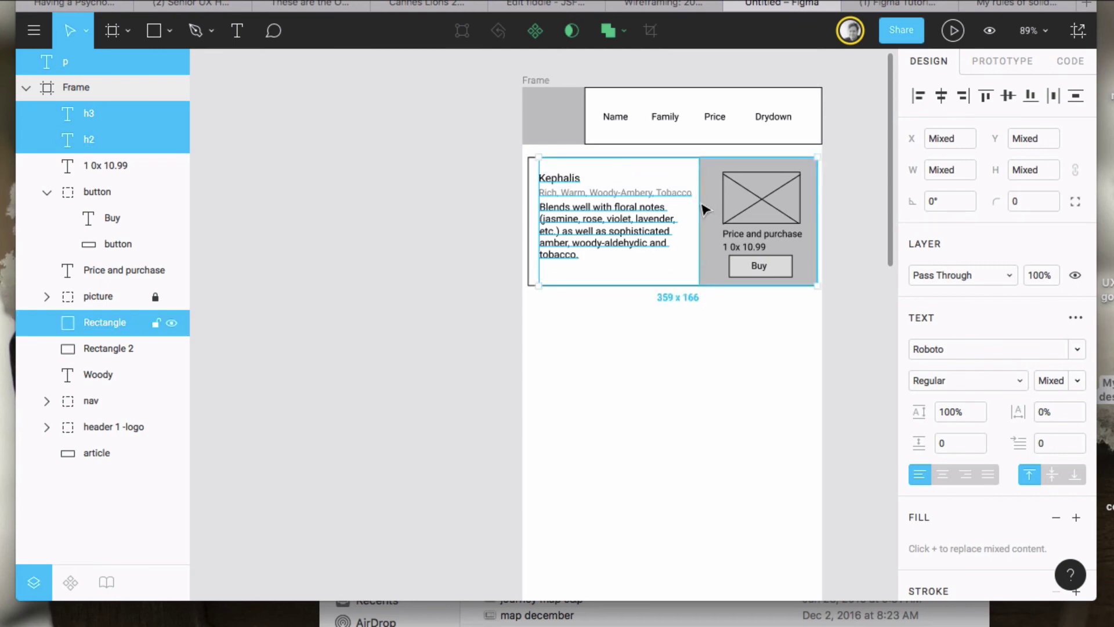
click(93, 301)
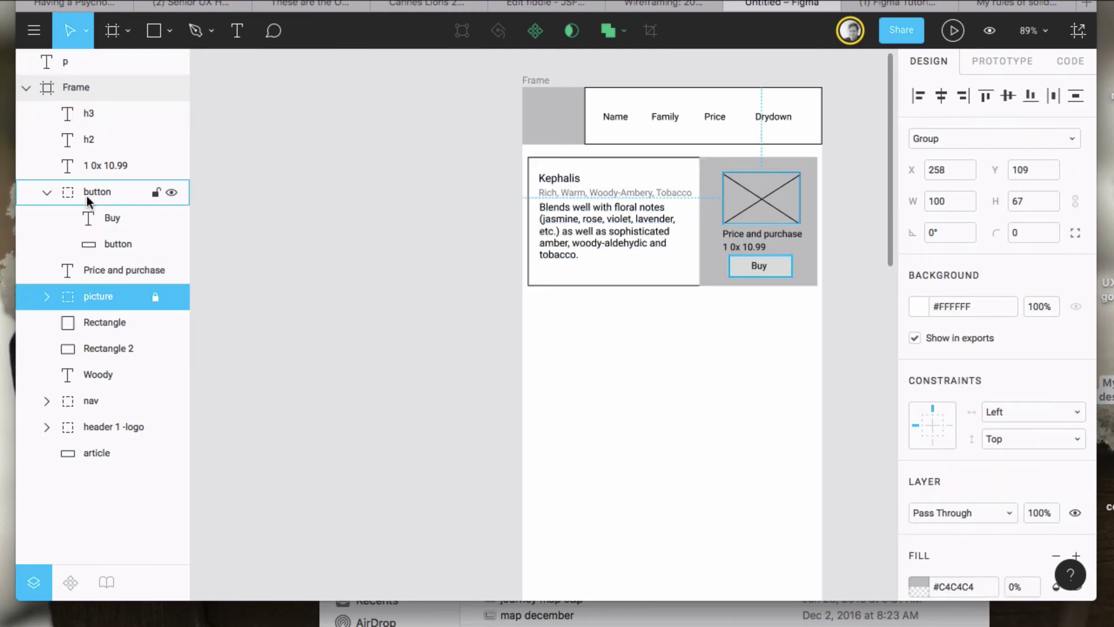
Step: Group the paragraph, headings, price texts, button, picture and rectangles of the article, and name the group "article kephalis"
click(93, 120)
shift+click(89, 139)
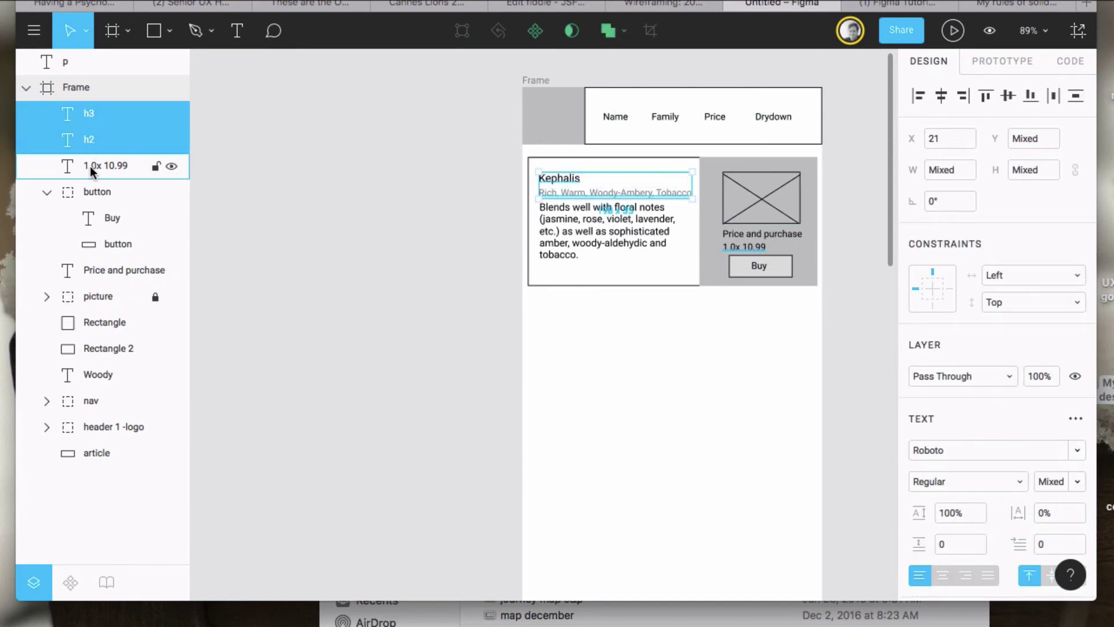
shift+click(93, 165)
shift+click(93, 192)
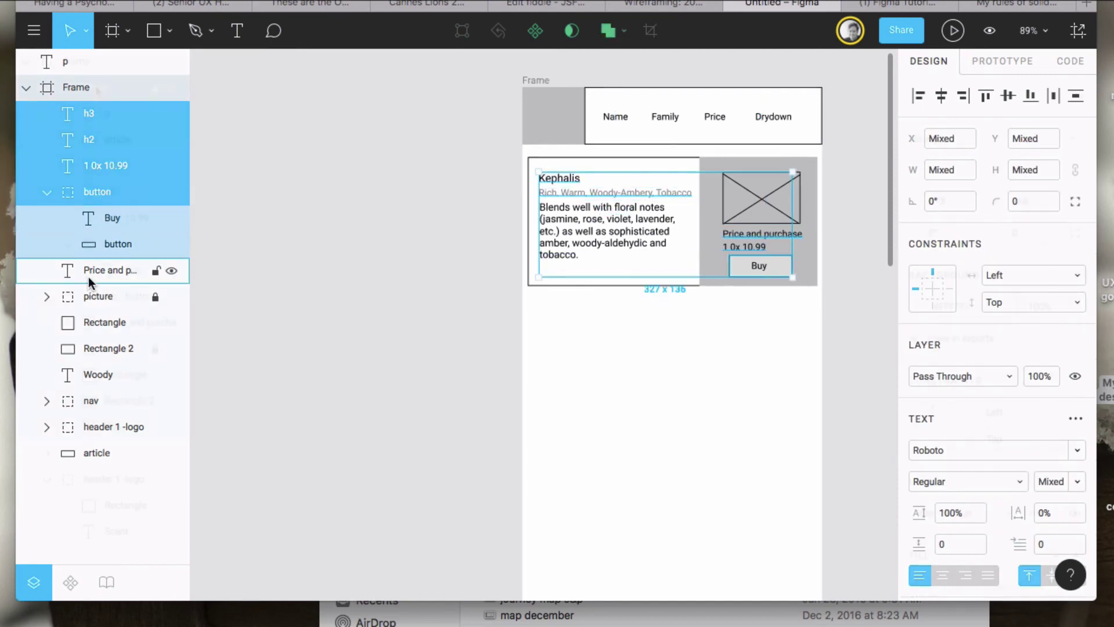
shift+click(88, 277)
shift+click(88, 303)
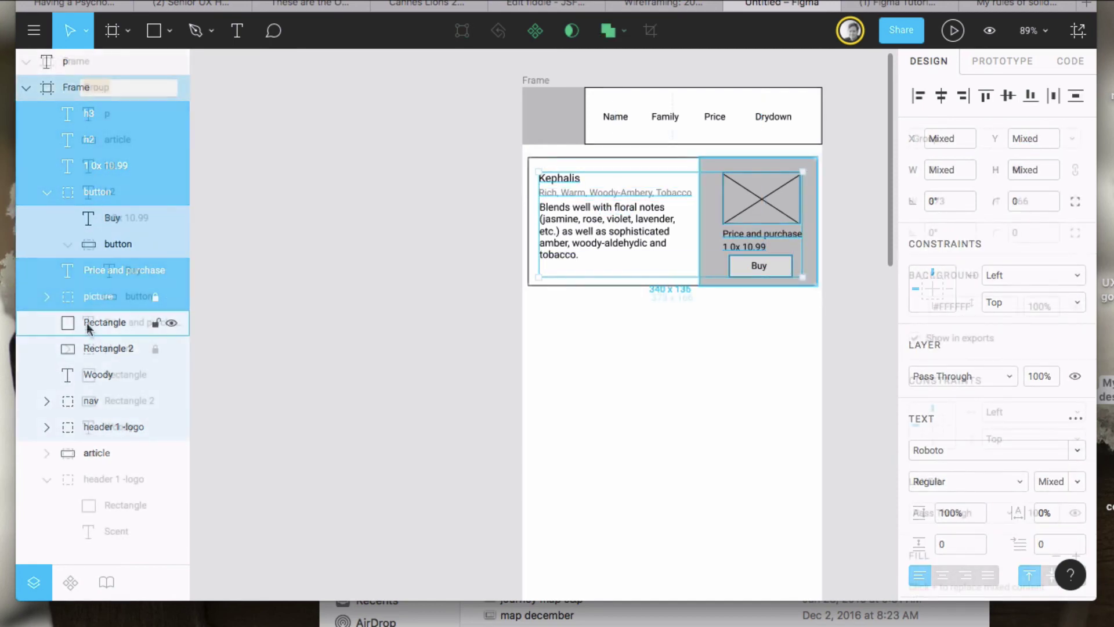
shift+click(86, 323)
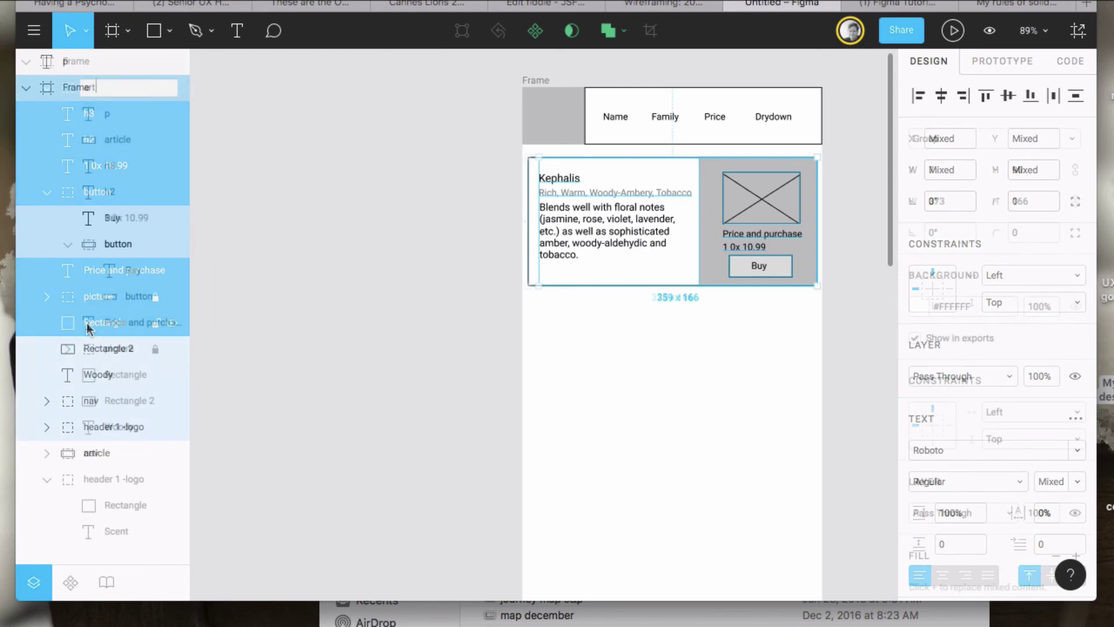
text(halis)
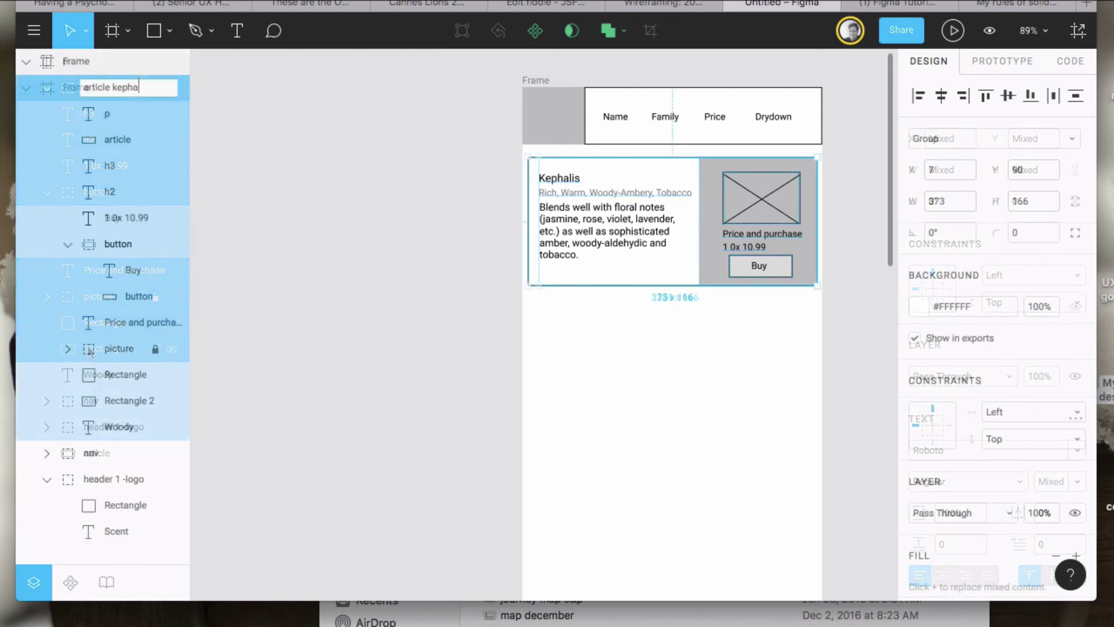
click(199, 124)
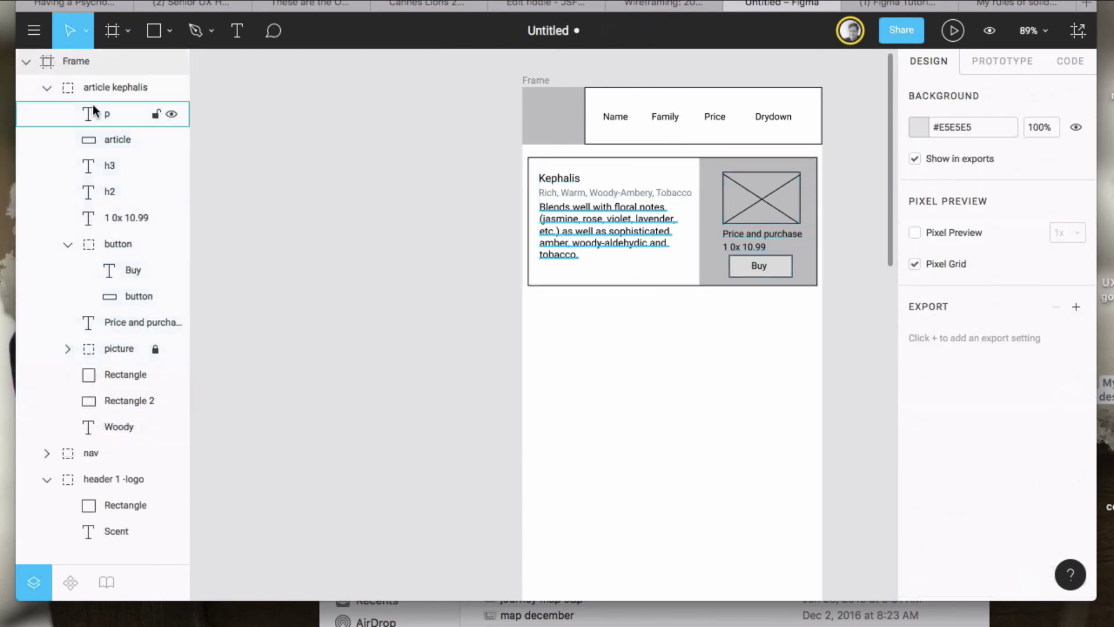
Step: Collapse the "article kephalis" and "header 1 -logo" groups in the layer list and move the article group down to X 7, Y 140
click(47, 87)
click(48, 88)
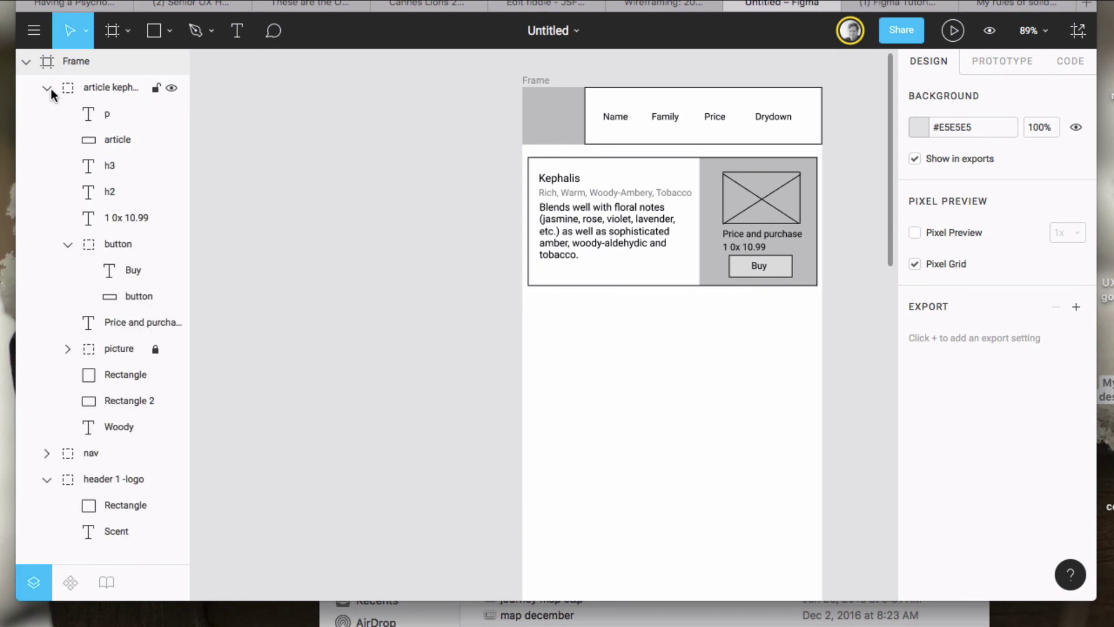
click(48, 88)
click(88, 88)
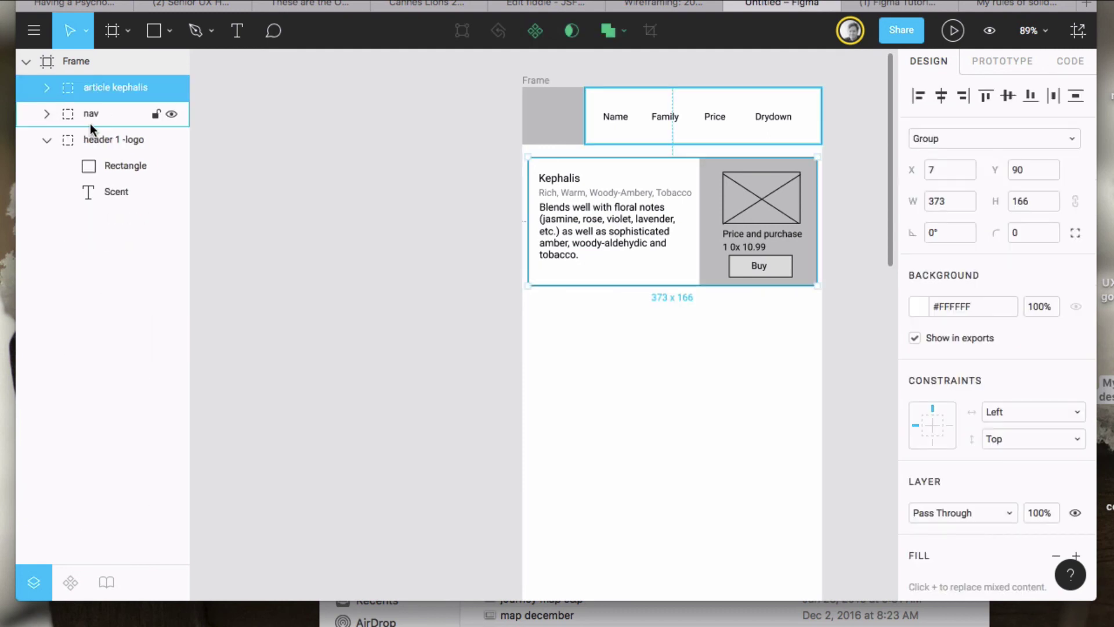
click(89, 122)
click(92, 148)
click(48, 145)
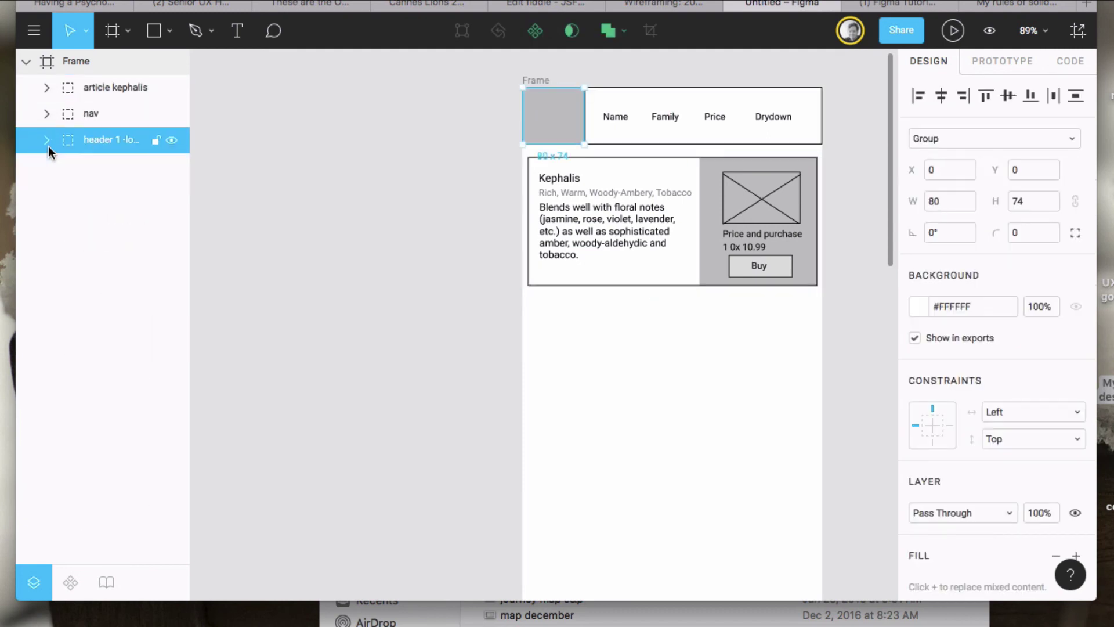
drag(833, 309, 587, 219)
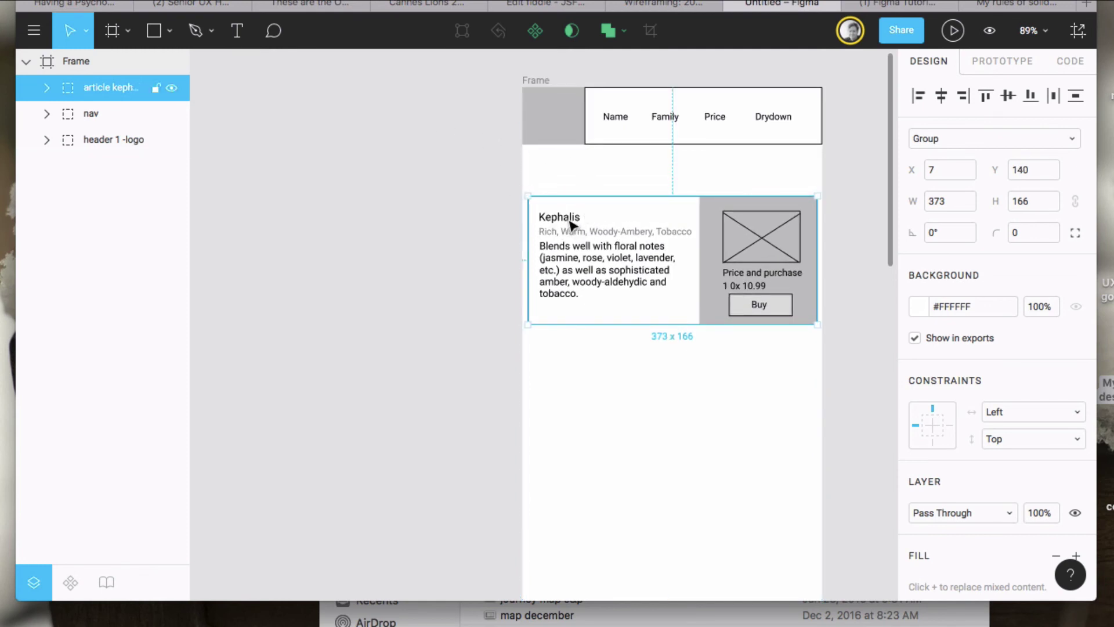
Step: Switch to JSFiddle and change the opening and closing tags of the Kephalis heading to h3
click(529, 4)
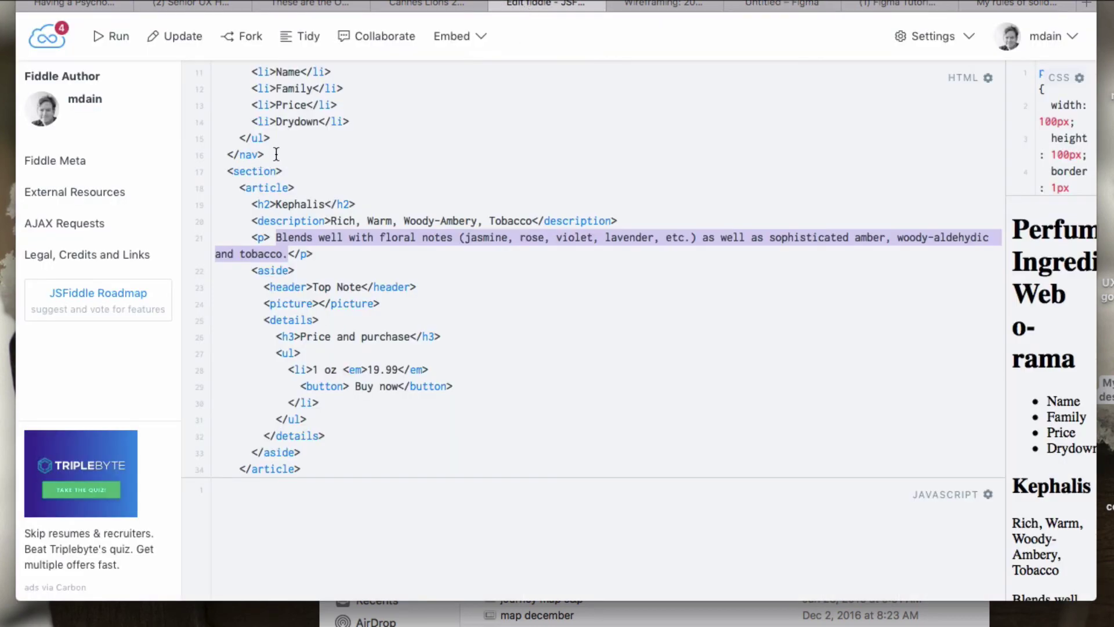
click(270, 204)
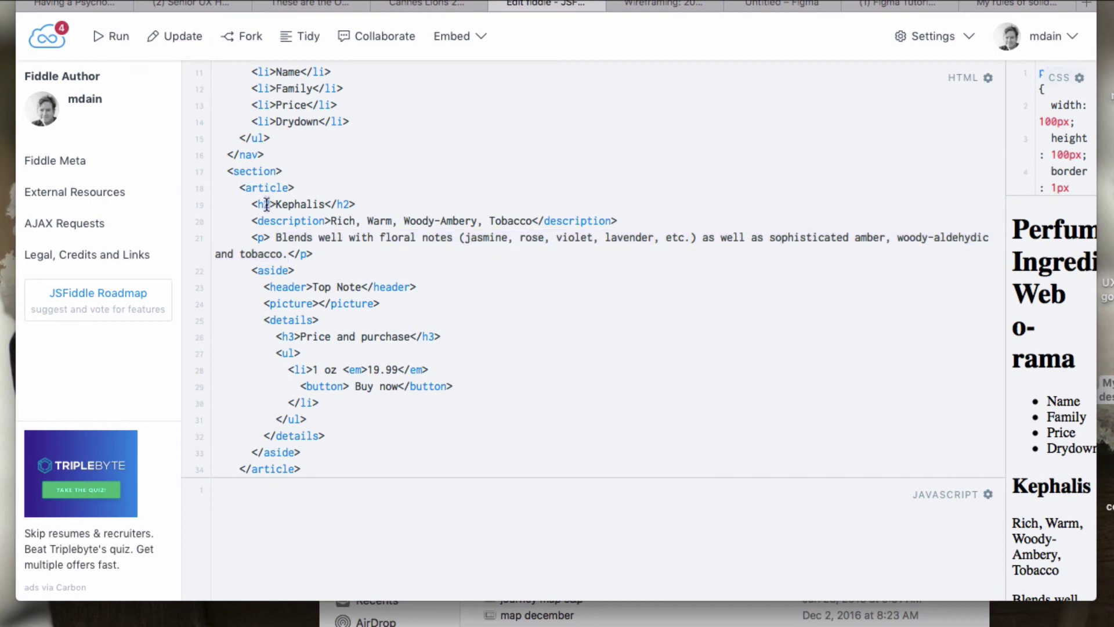
key(BackSpace)
text(3)
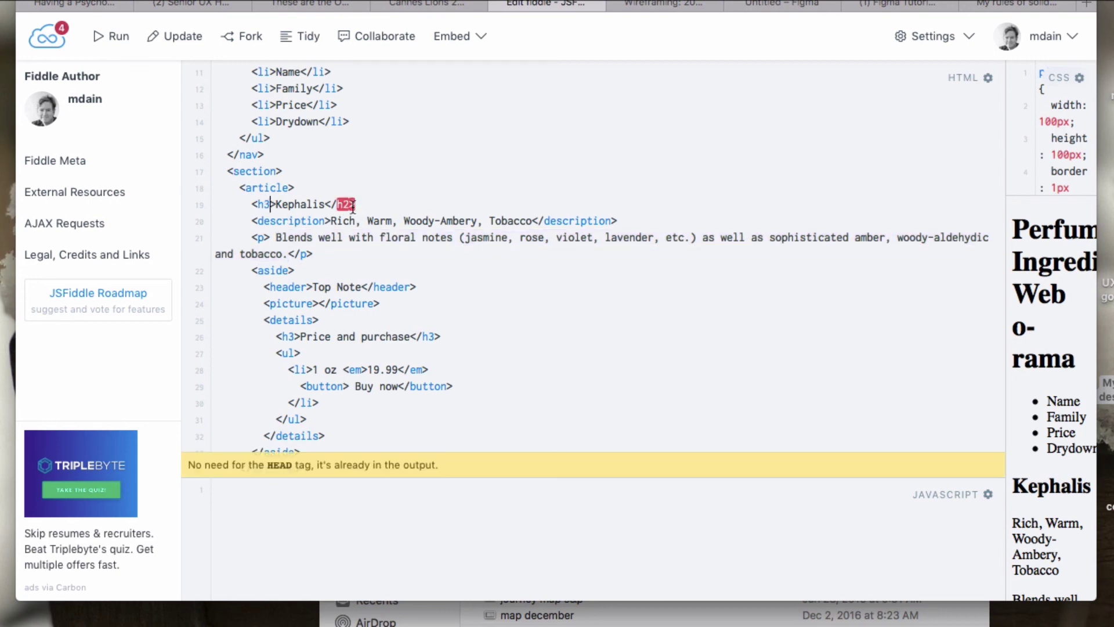
click(348, 204)
key(BackSpace)
text(3)
Step: Switch back to Figma and add the text "Woody Family" above the article group at about X 15, Y 99
click(791, 6)
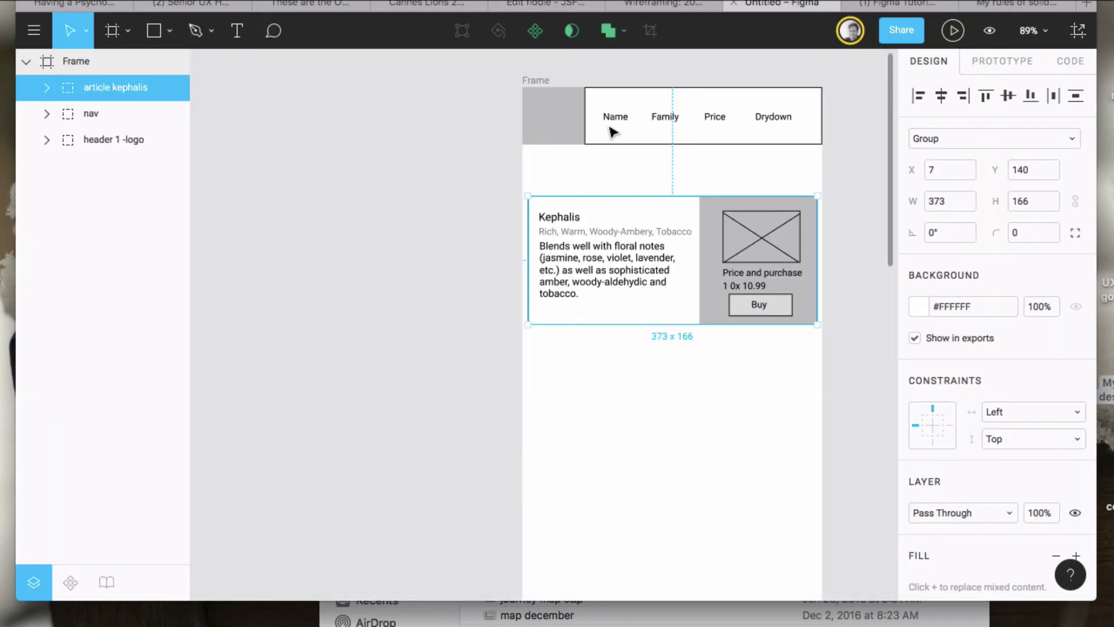
click(238, 33)
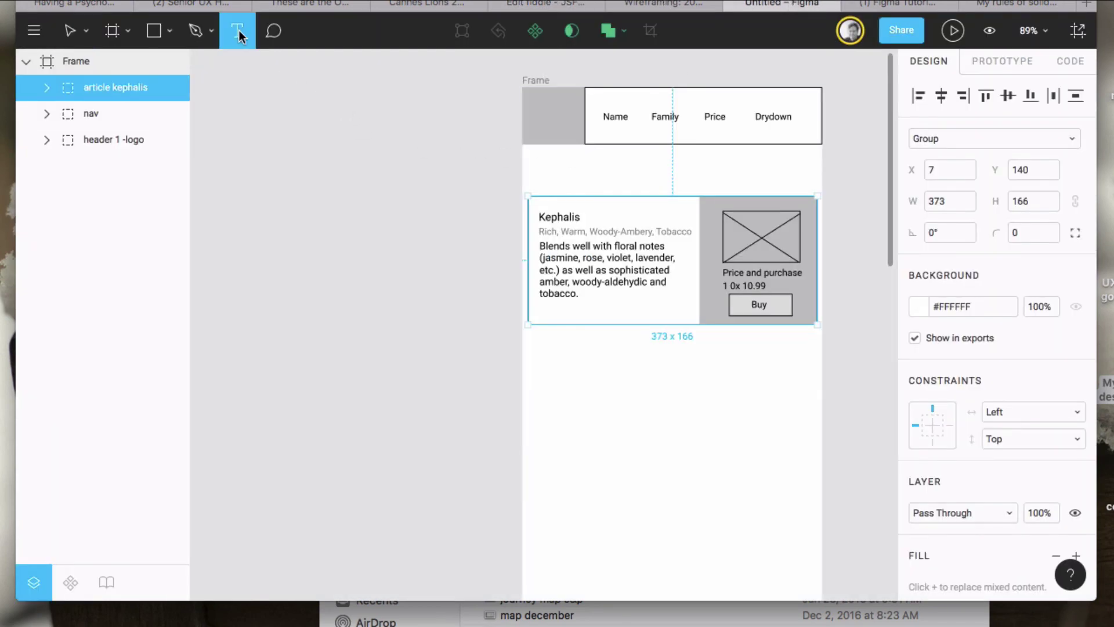
click(535, 168)
text(Woody Family)
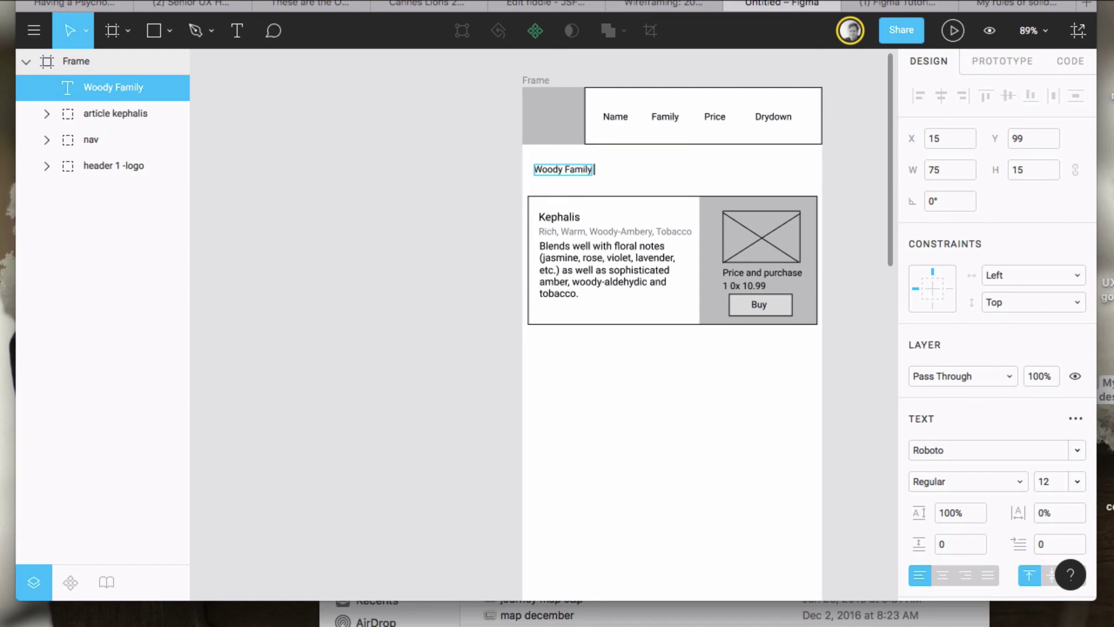
Step: Change the new text above the article group to "Woody Notes"
key(BackSpace)
key(BackSpace)
key(BackSpace)
key(BackSpace)
key(BackSpace)
key(BackSpace)
key(BackSpace)
text(Notes)
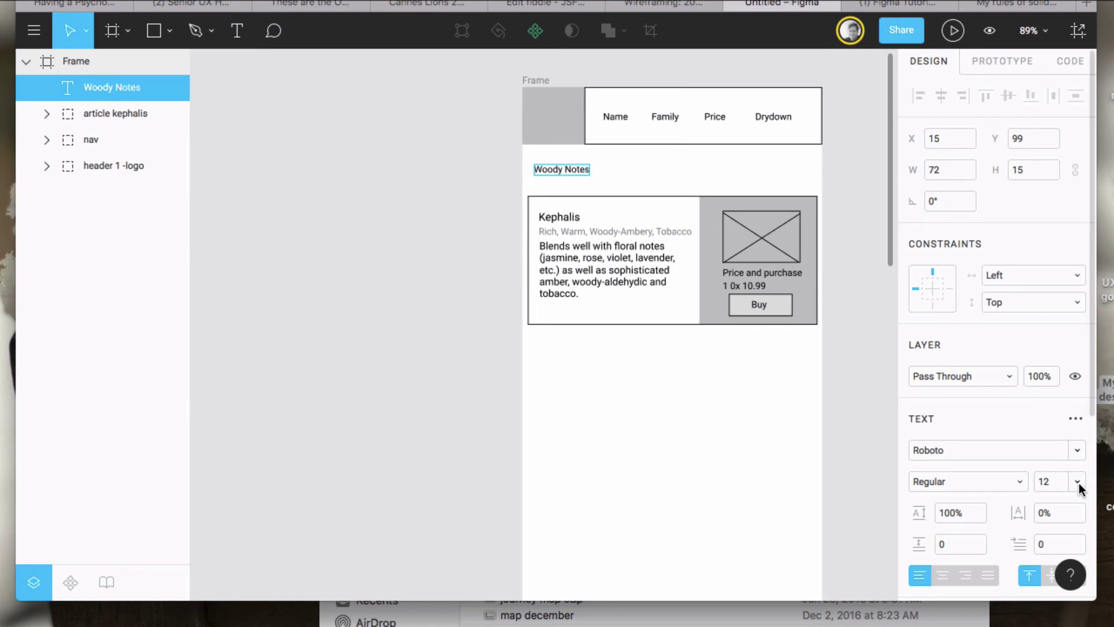
Step: Rename the Kephalis heading's layer inside the article group to h3
click(561, 220)
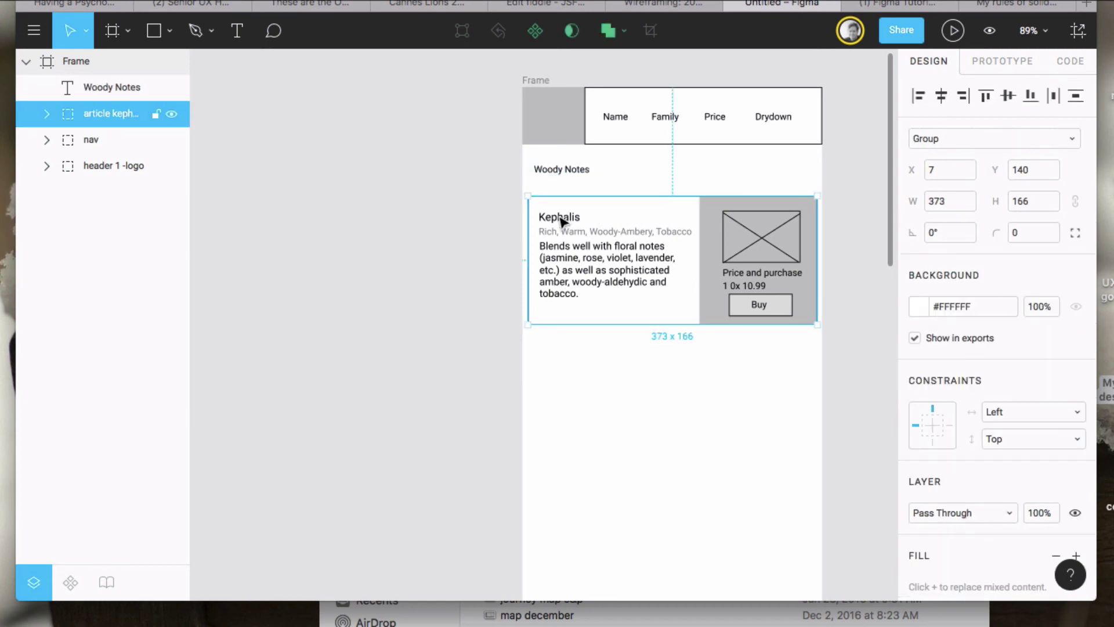
double_click(561, 219)
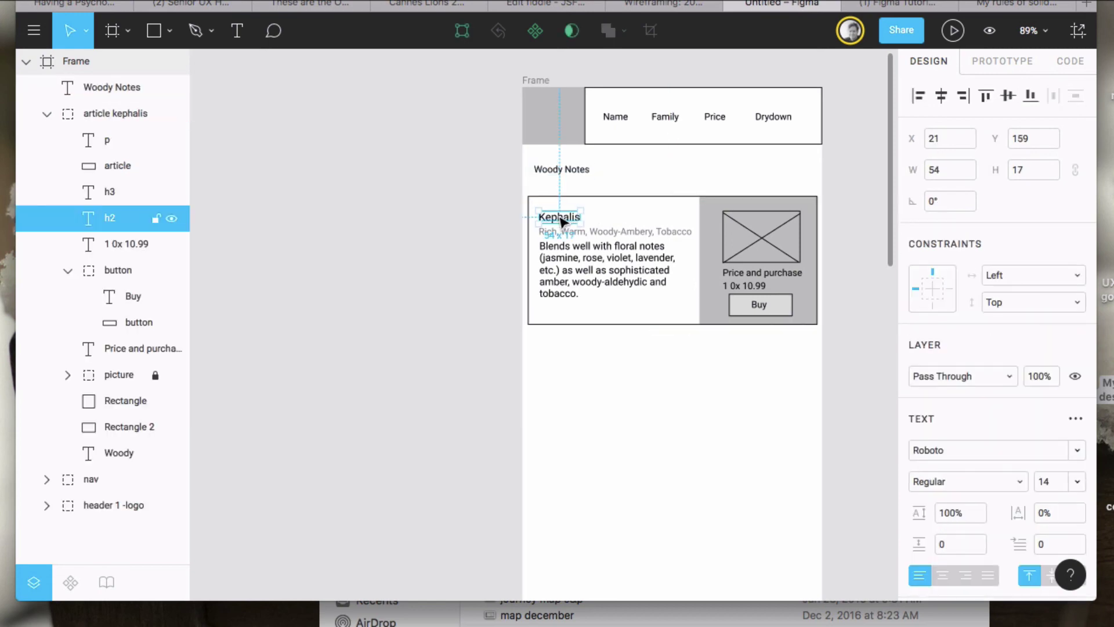
double_click(109, 219)
text(h)
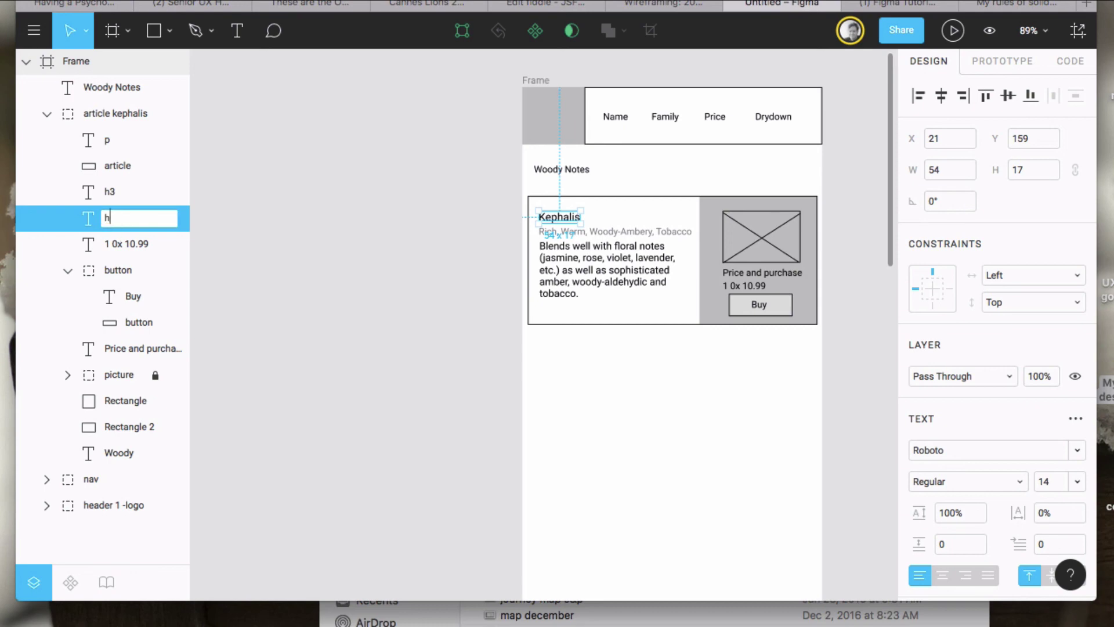
text(3)
Step: Rename the layer of the grey "Rich, Warm, Woody-Ambery, Tobacco" line inside the article group to p
double_click(110, 187)
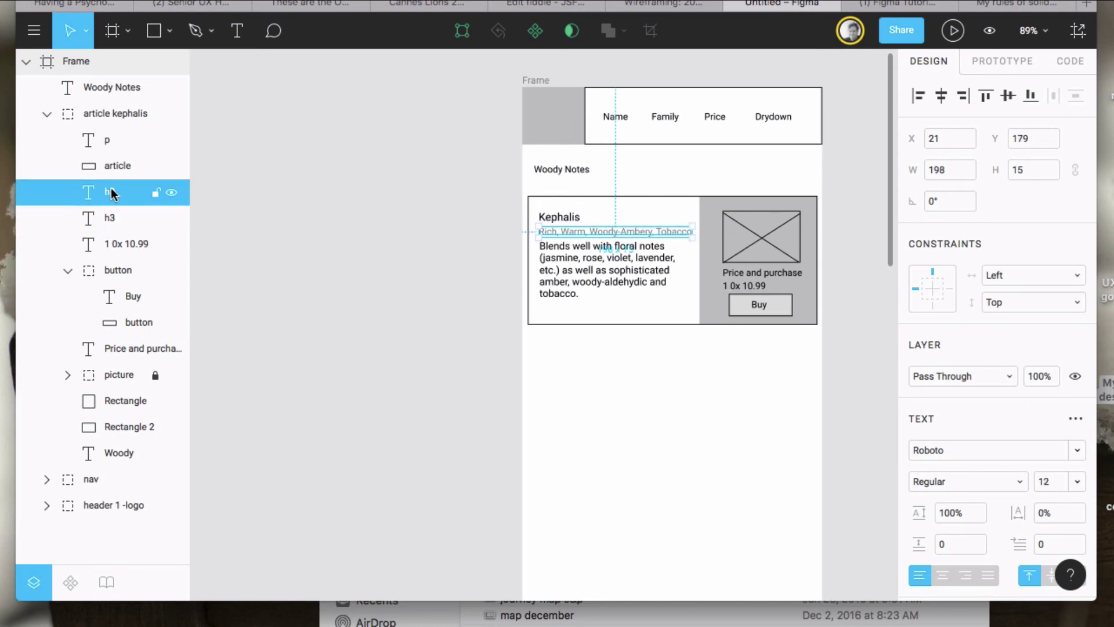
text(p)
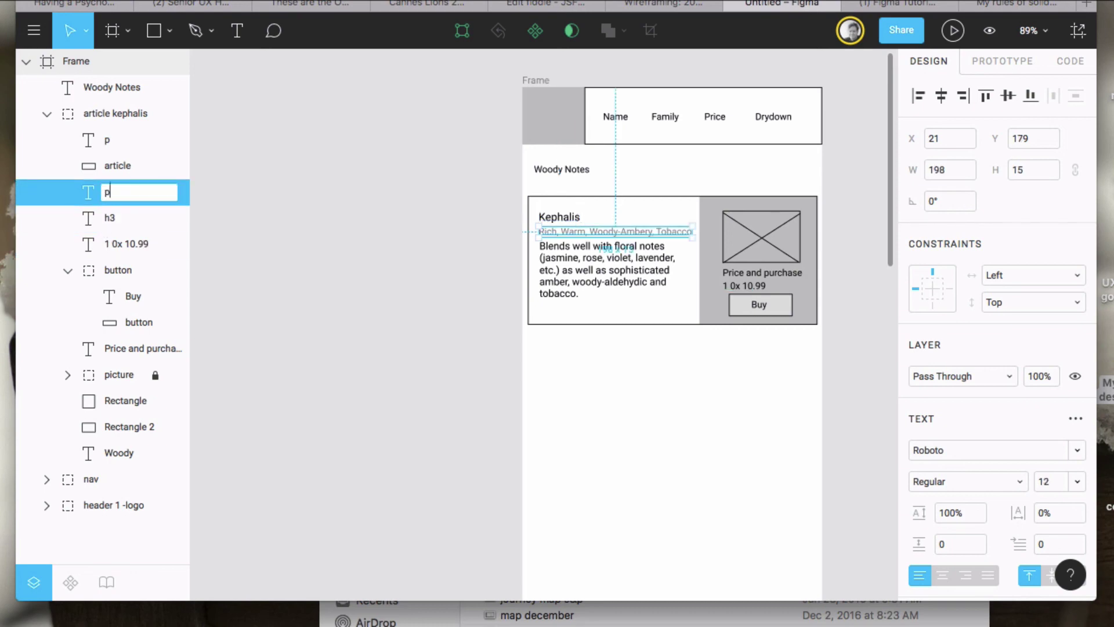
click(621, 368)
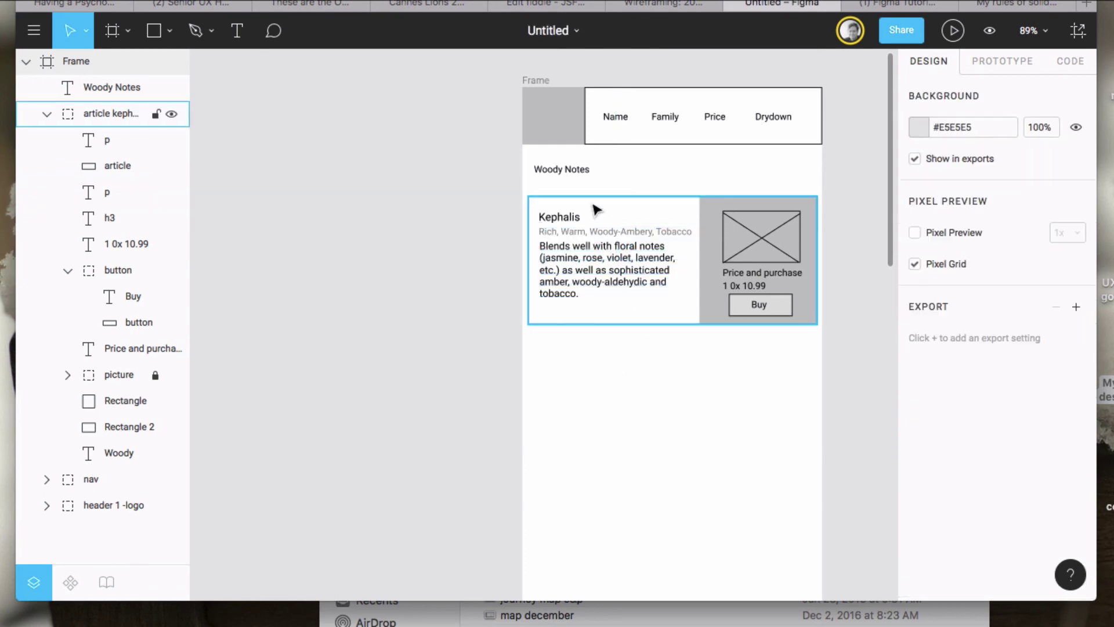
Step: Set the font size of the "Woody Notes" heading above the article to 18
click(578, 171)
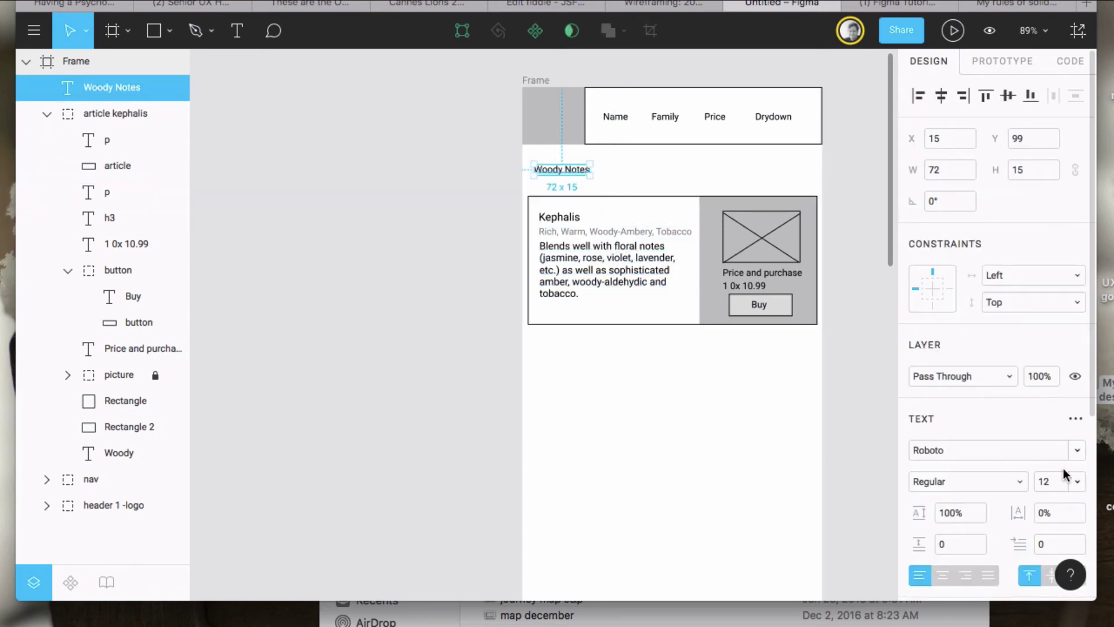
click(1078, 481)
click(1069, 521)
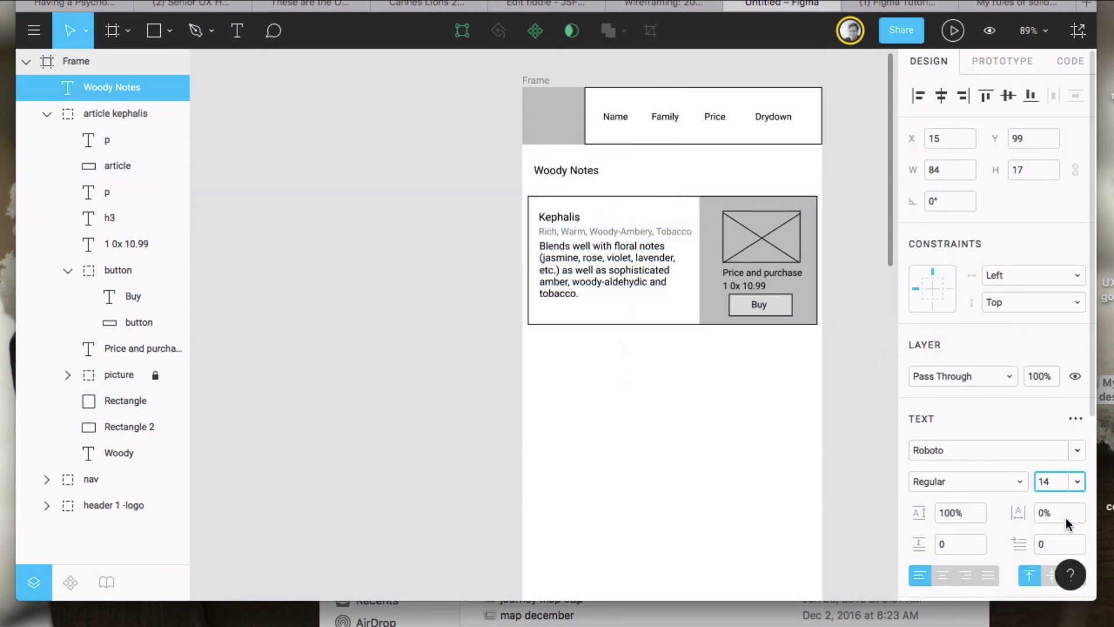
click(1068, 491)
click(1059, 500)
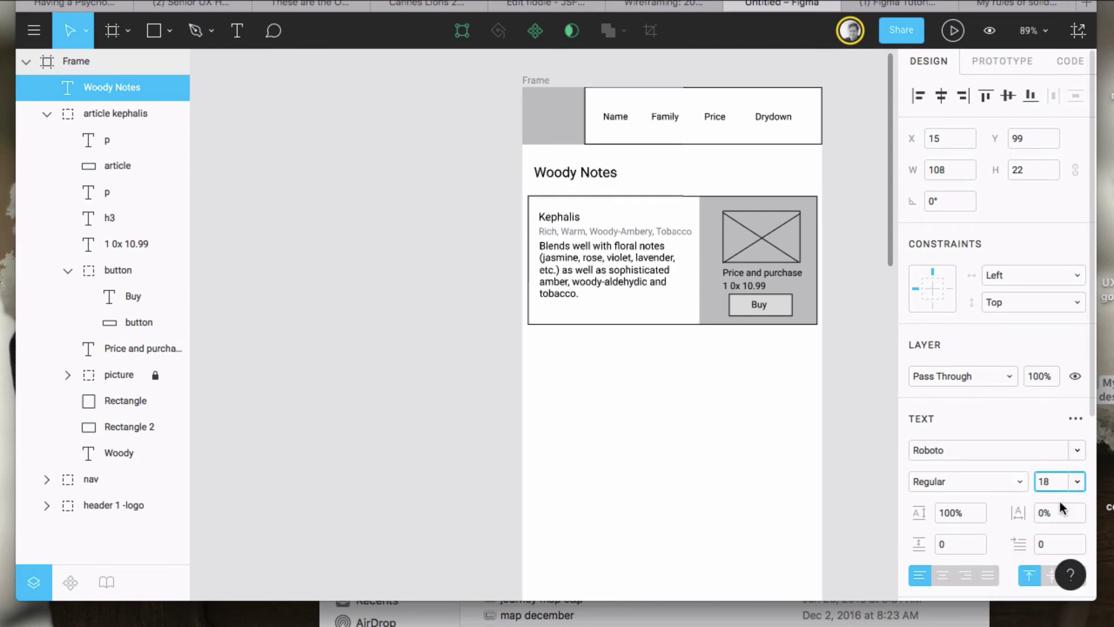
click(321, 277)
Step: Rename the layer of the "Woody Notes" heading to h2
click(545, 174)
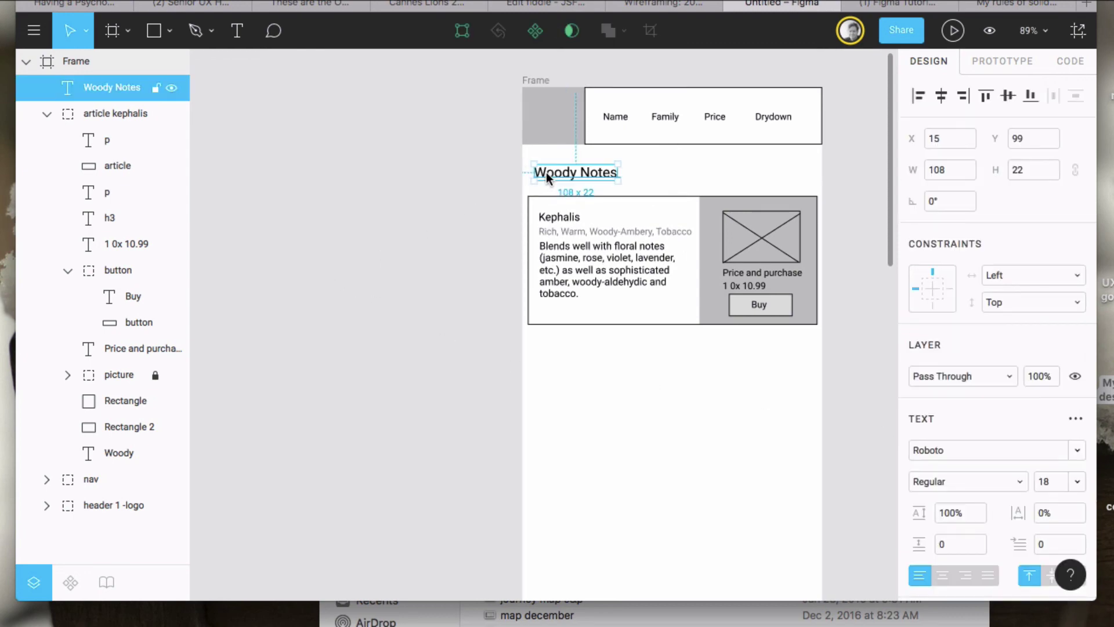
double_click(95, 85)
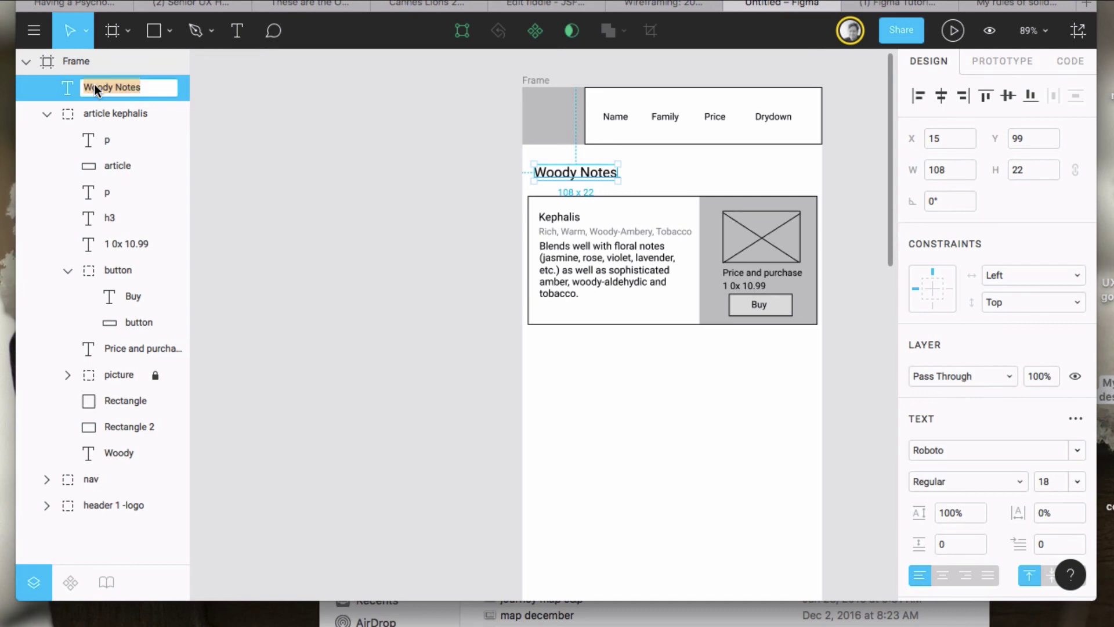
text(h2)
click(270, 238)
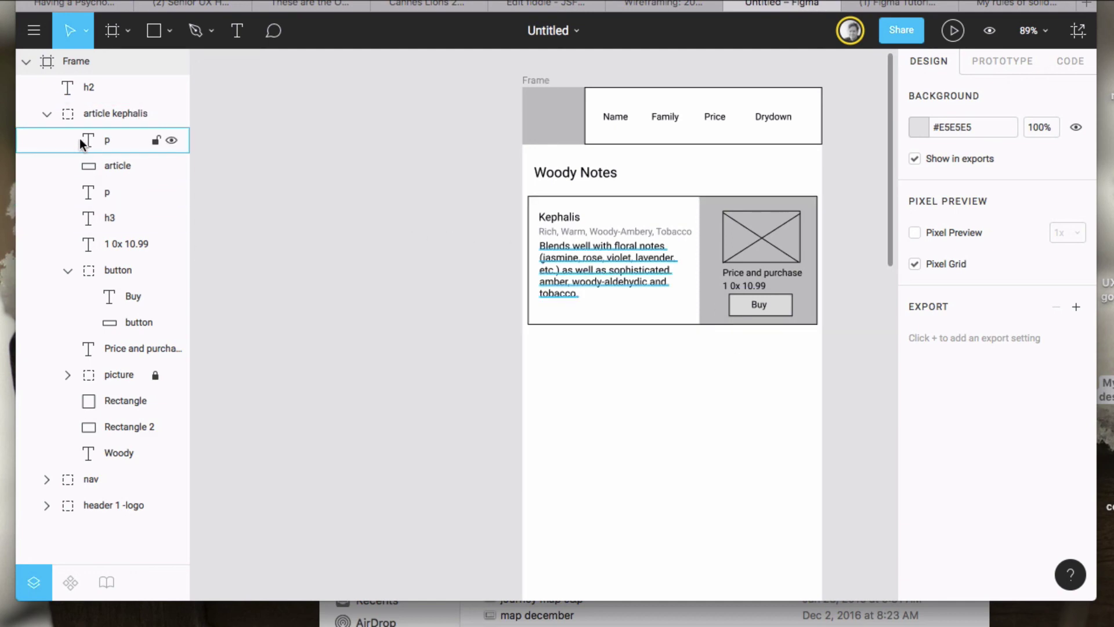
Step: Duplicate the article kephalis group and place the copy directly below the original at about X 7, Y 325, with its layers collapsed
click(47, 114)
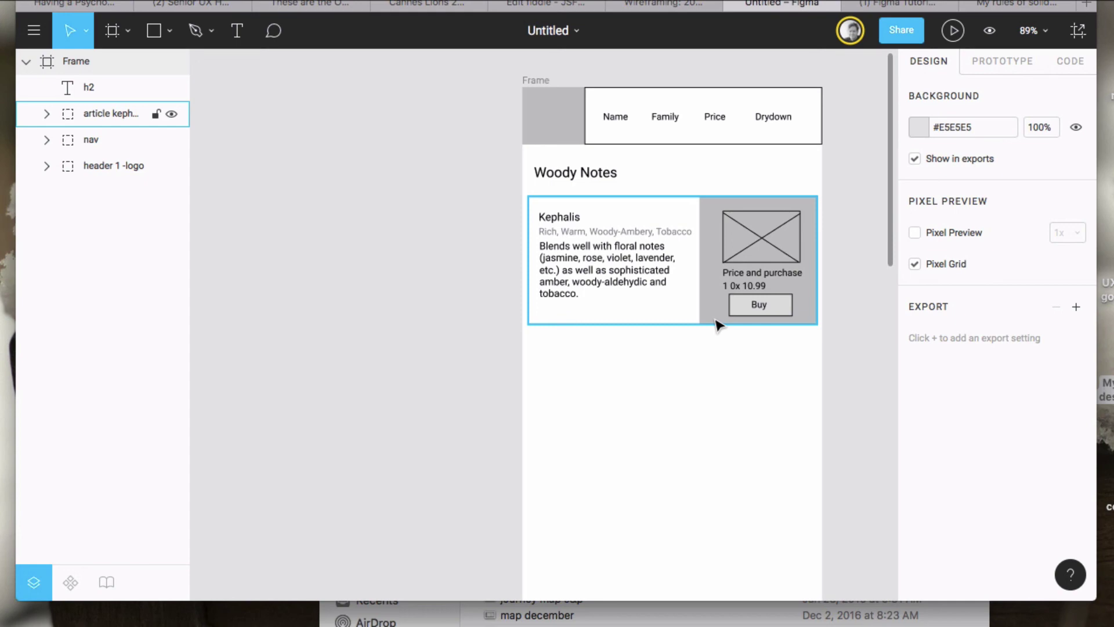
right_click(661, 388)
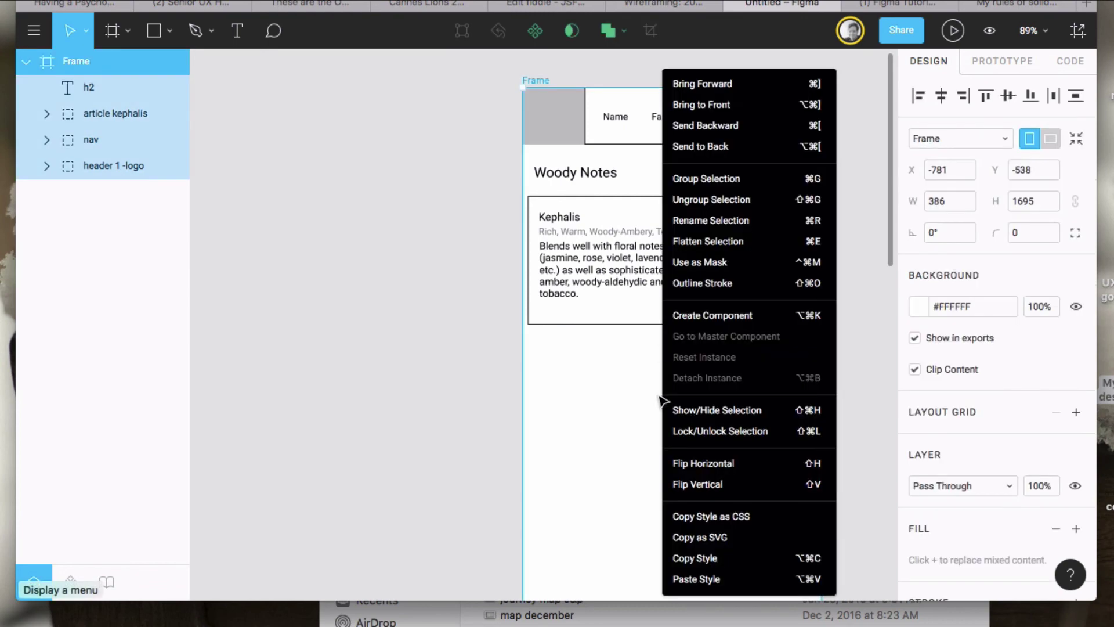
click(554, 367)
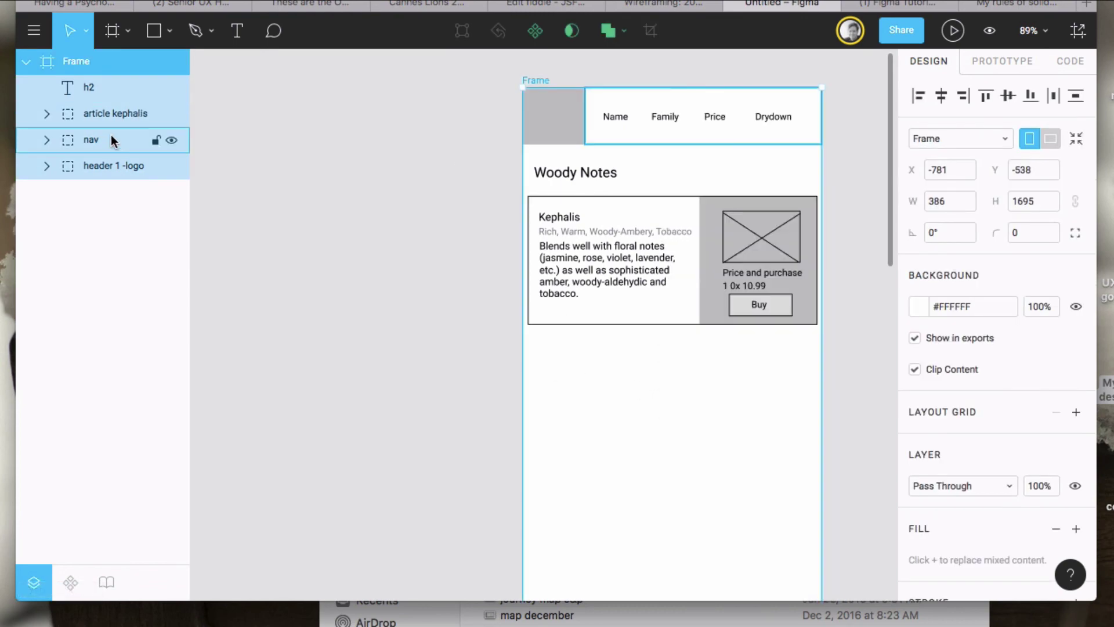
click(111, 113)
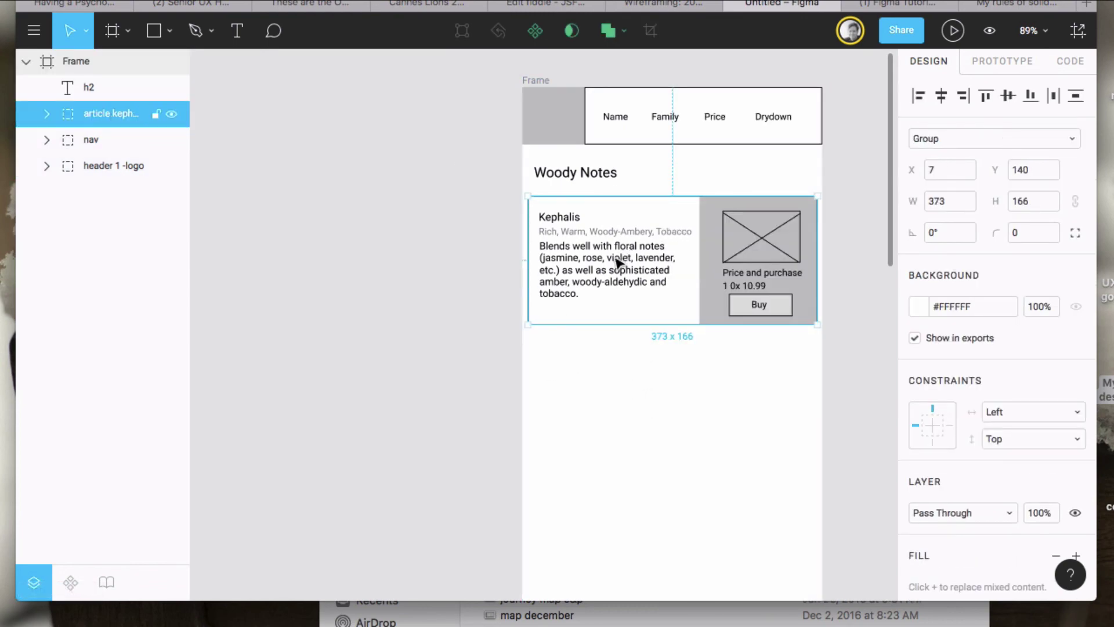
key(super+v)
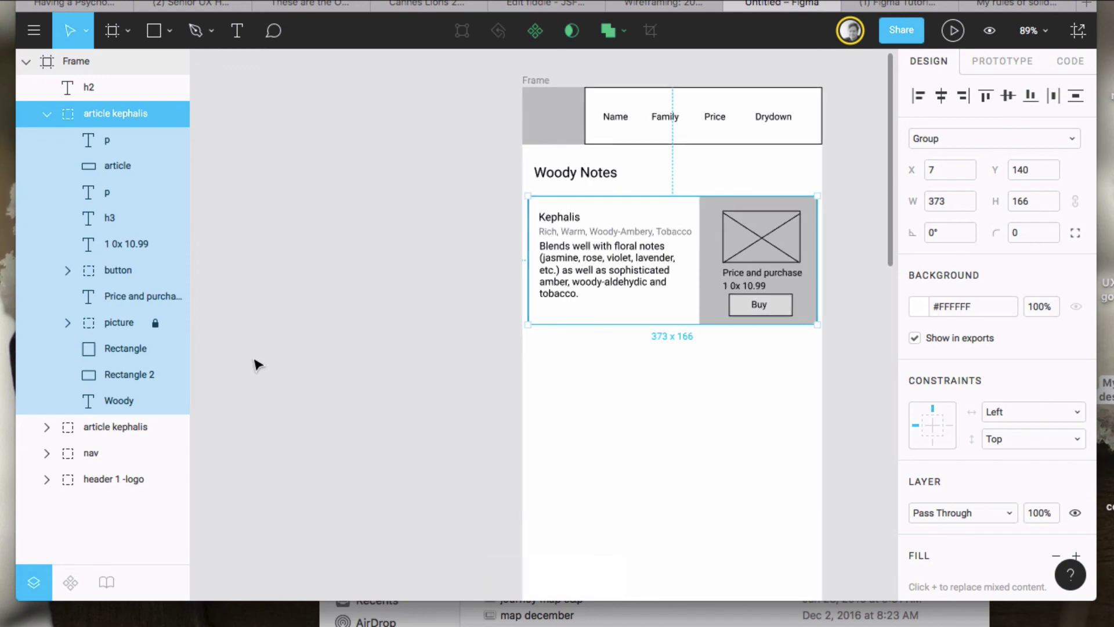
drag(602, 310, 599, 448)
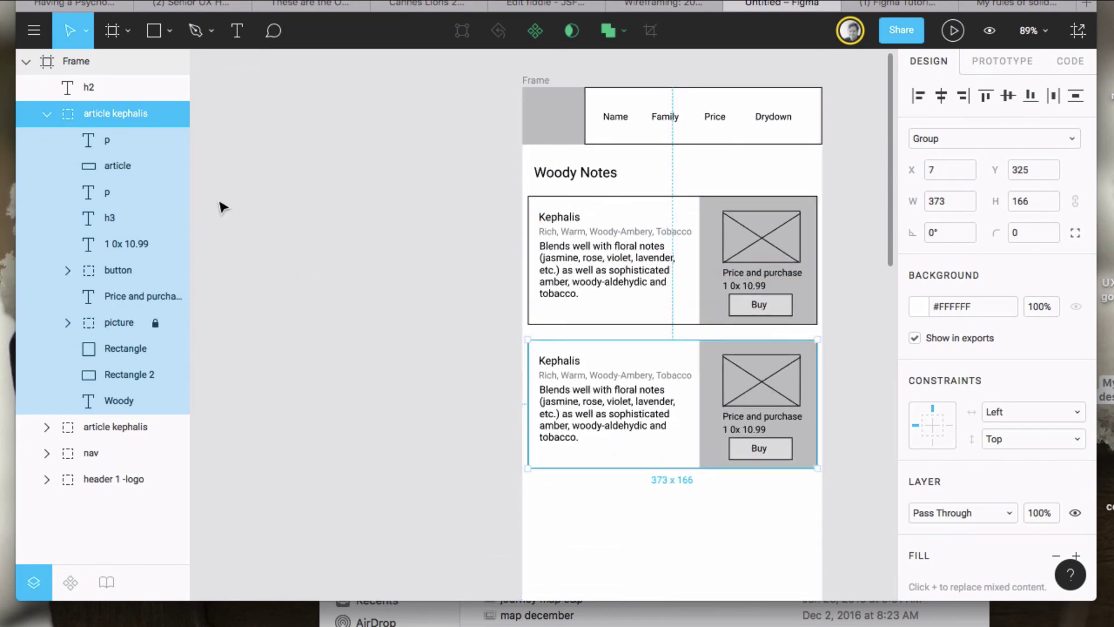
click(47, 115)
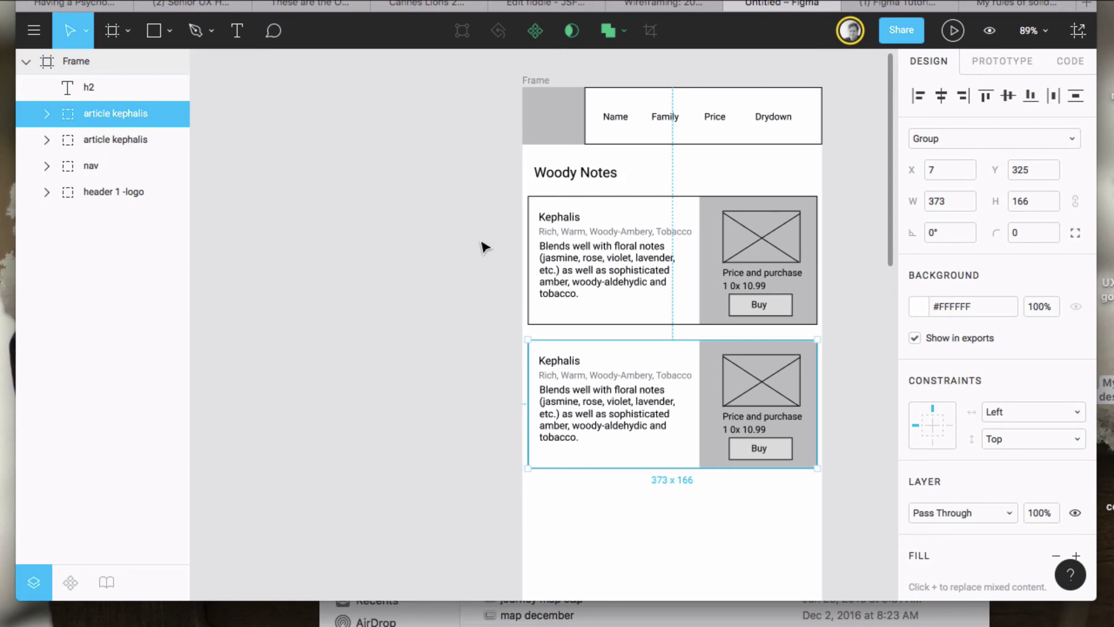
click(696, 0)
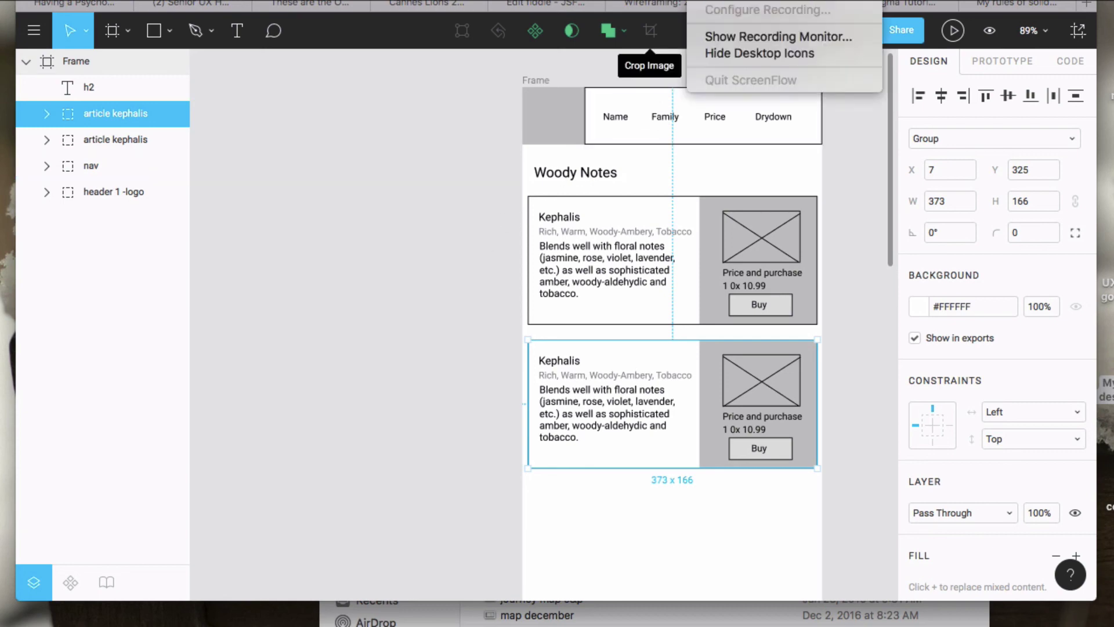